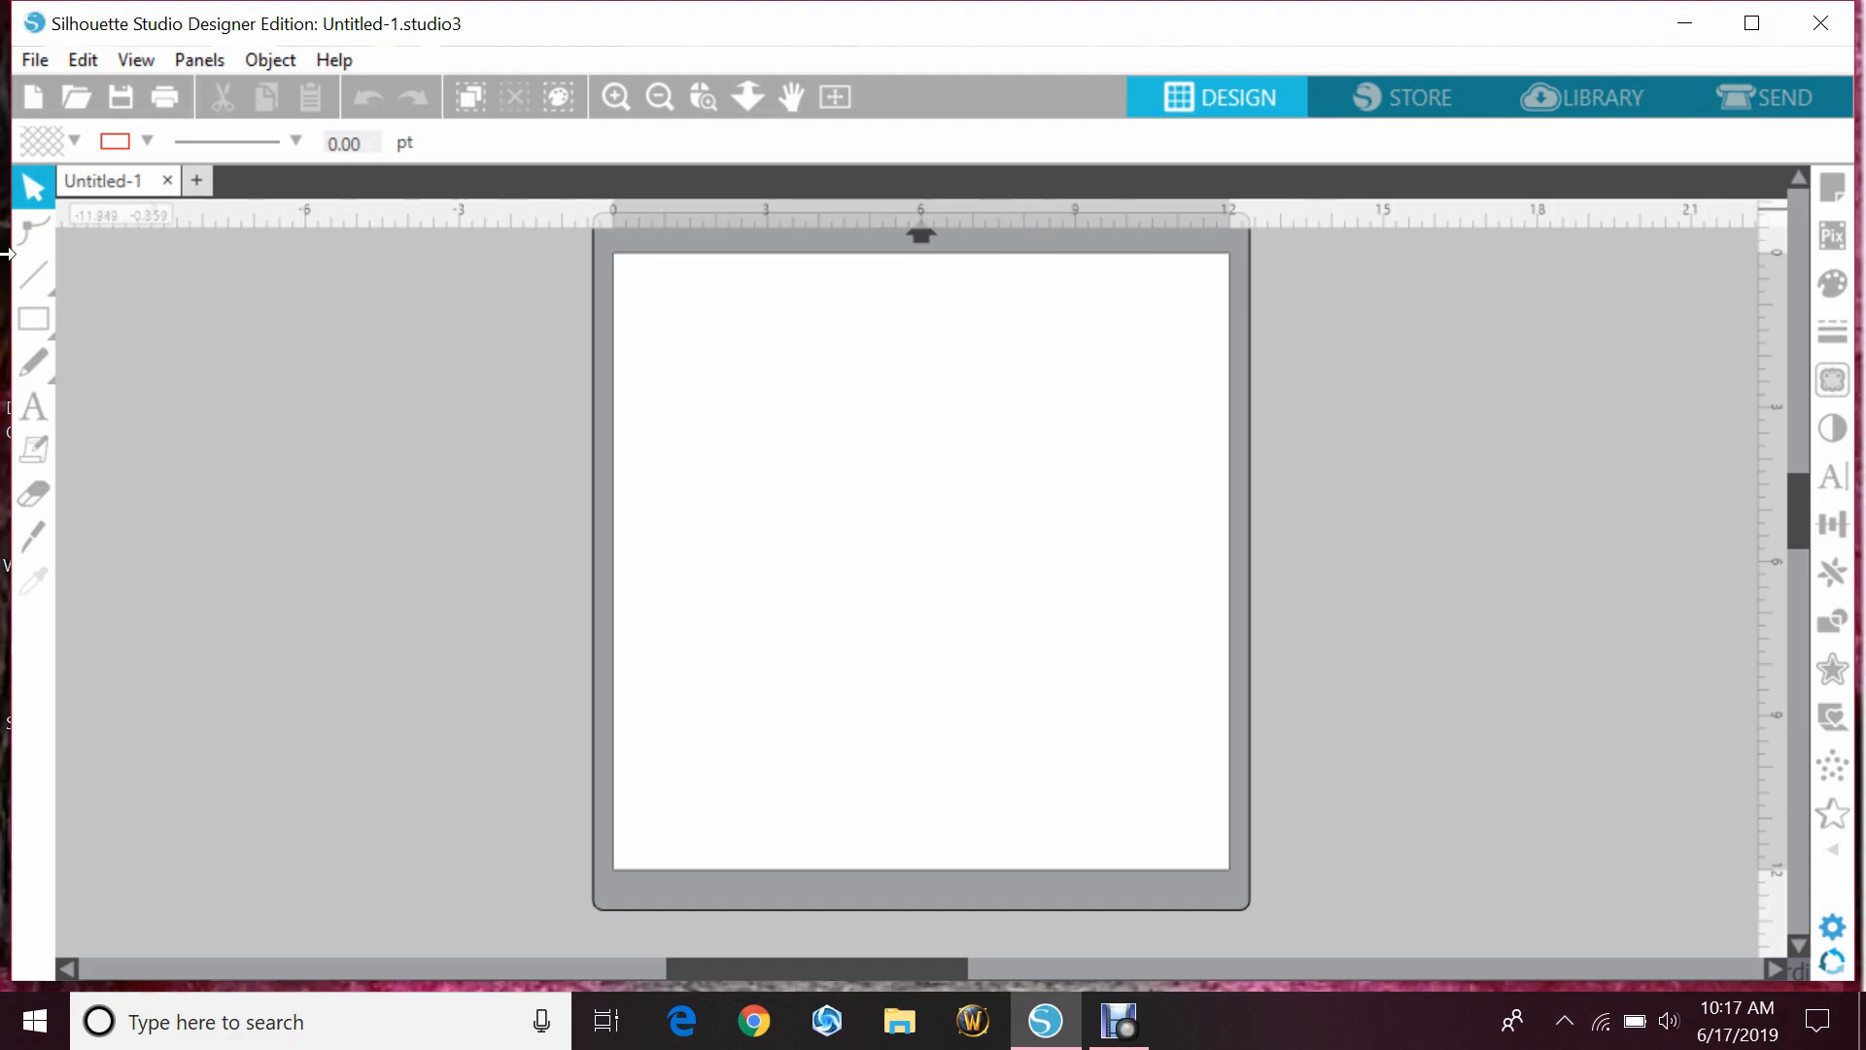
- Set the font for a new text object to Impact
left_click(32, 406)
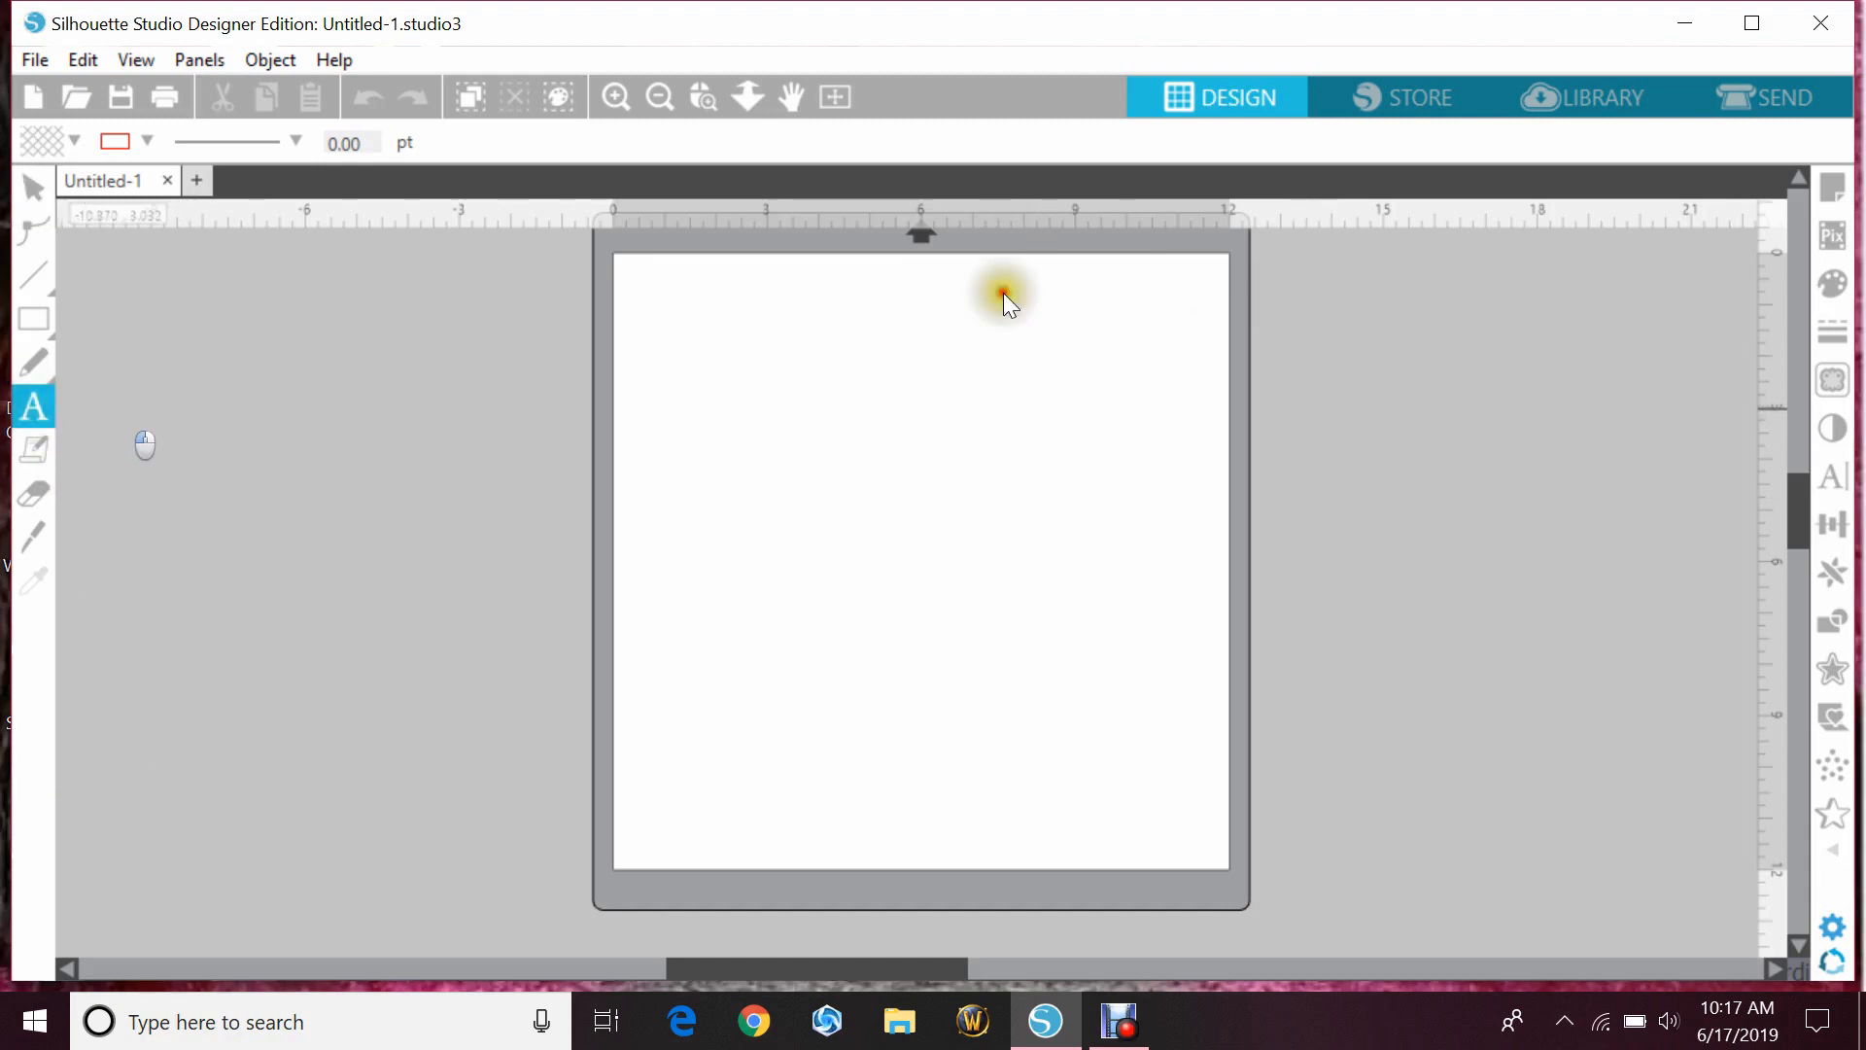
left_click(1840, 494)
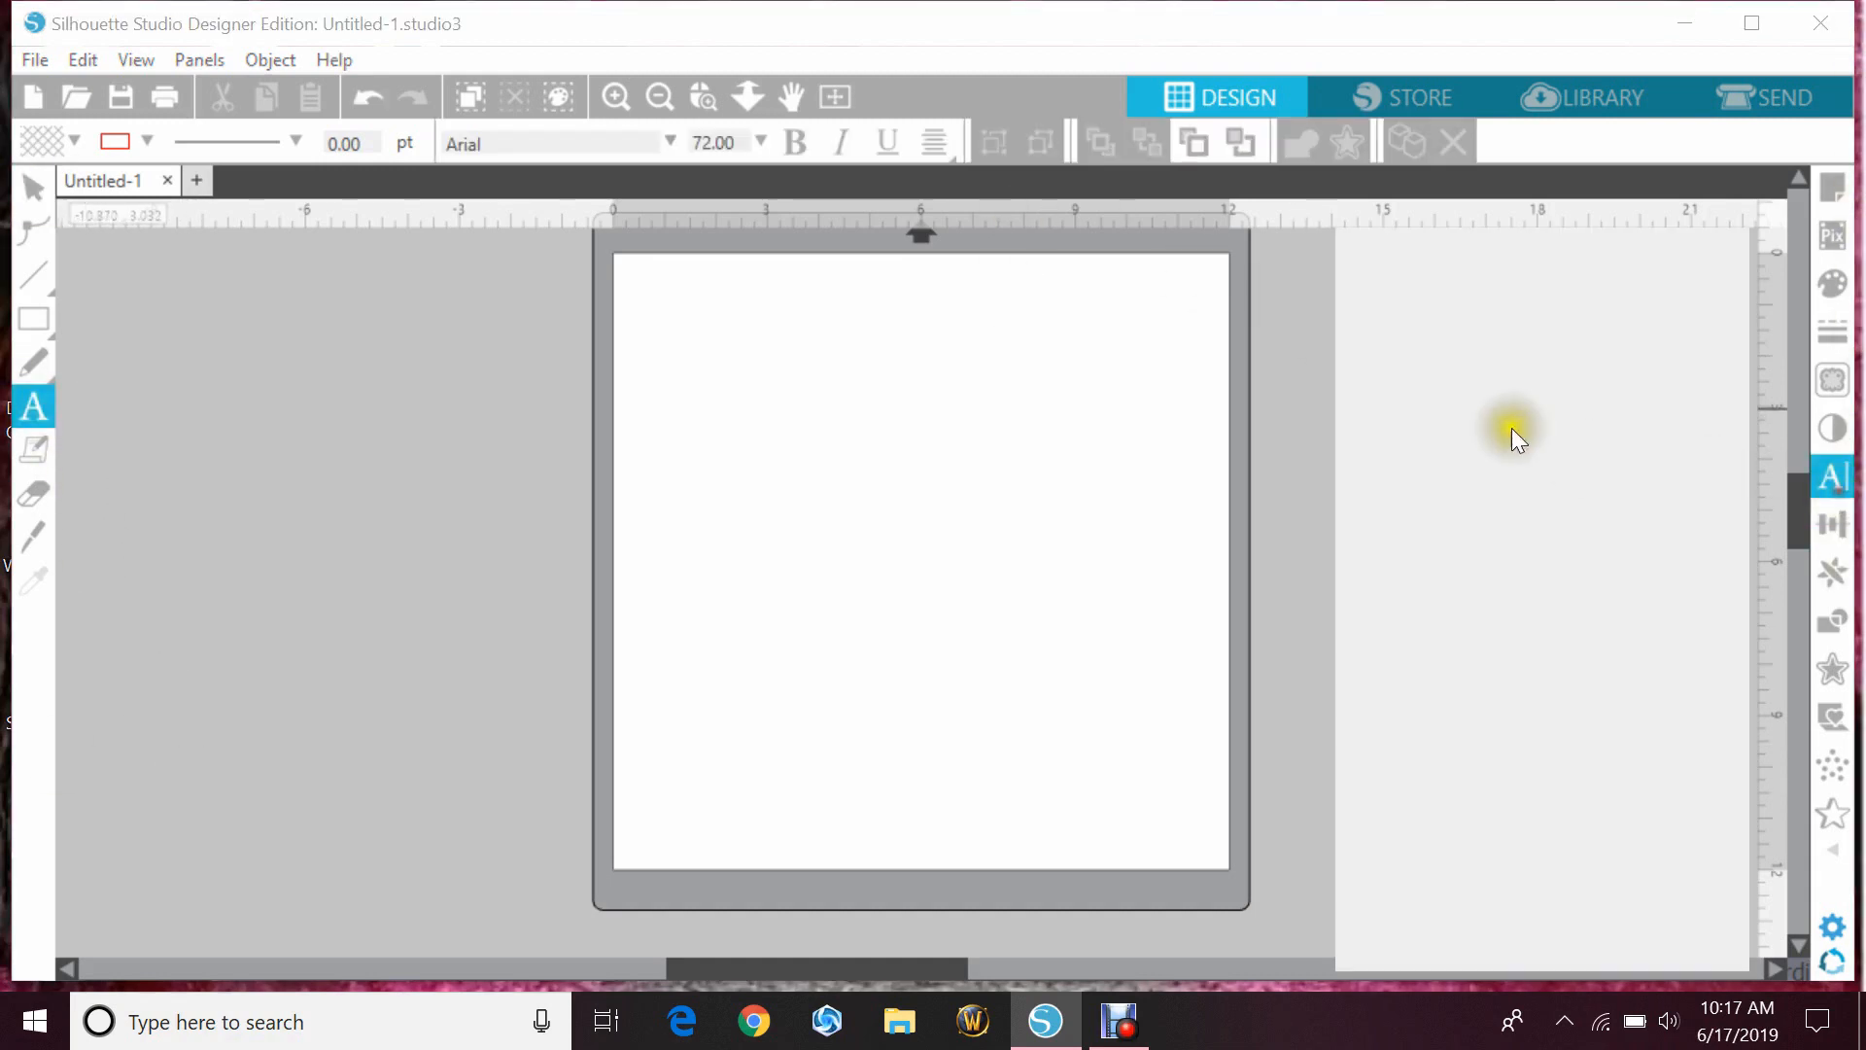
left_click(1466, 354)
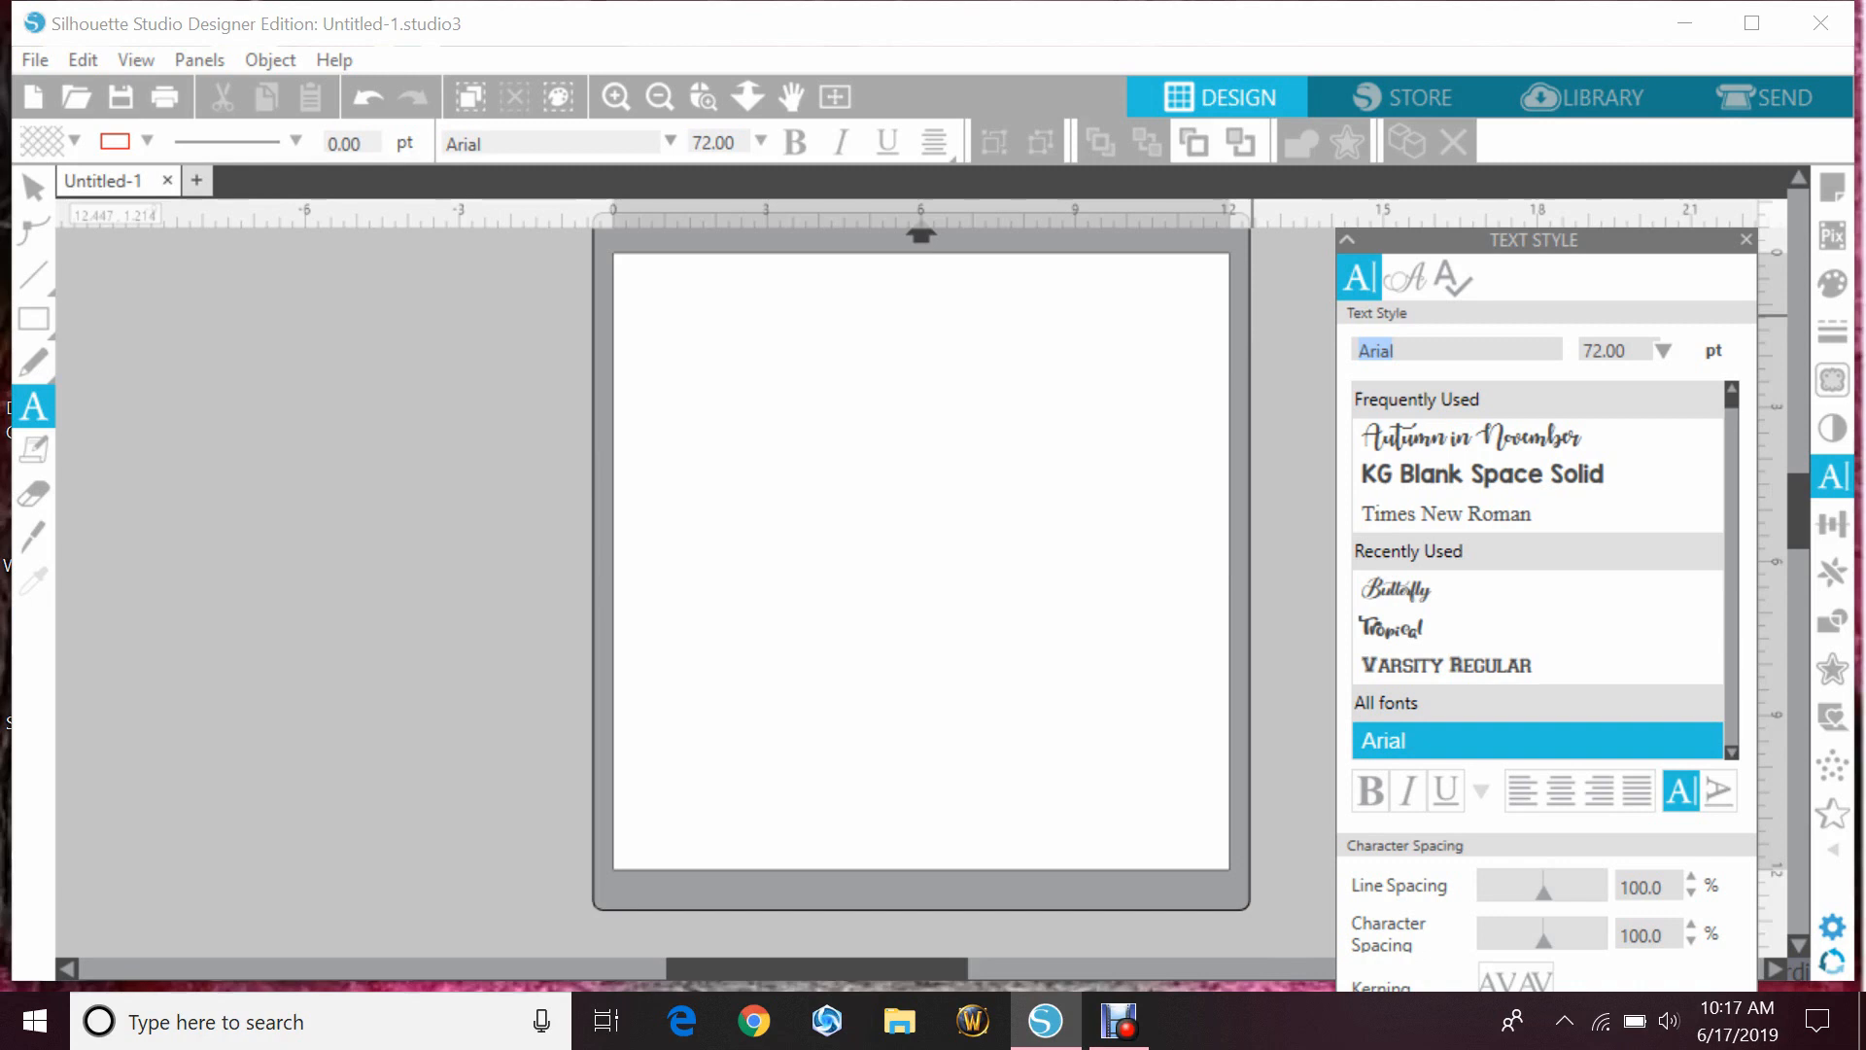
type("li")
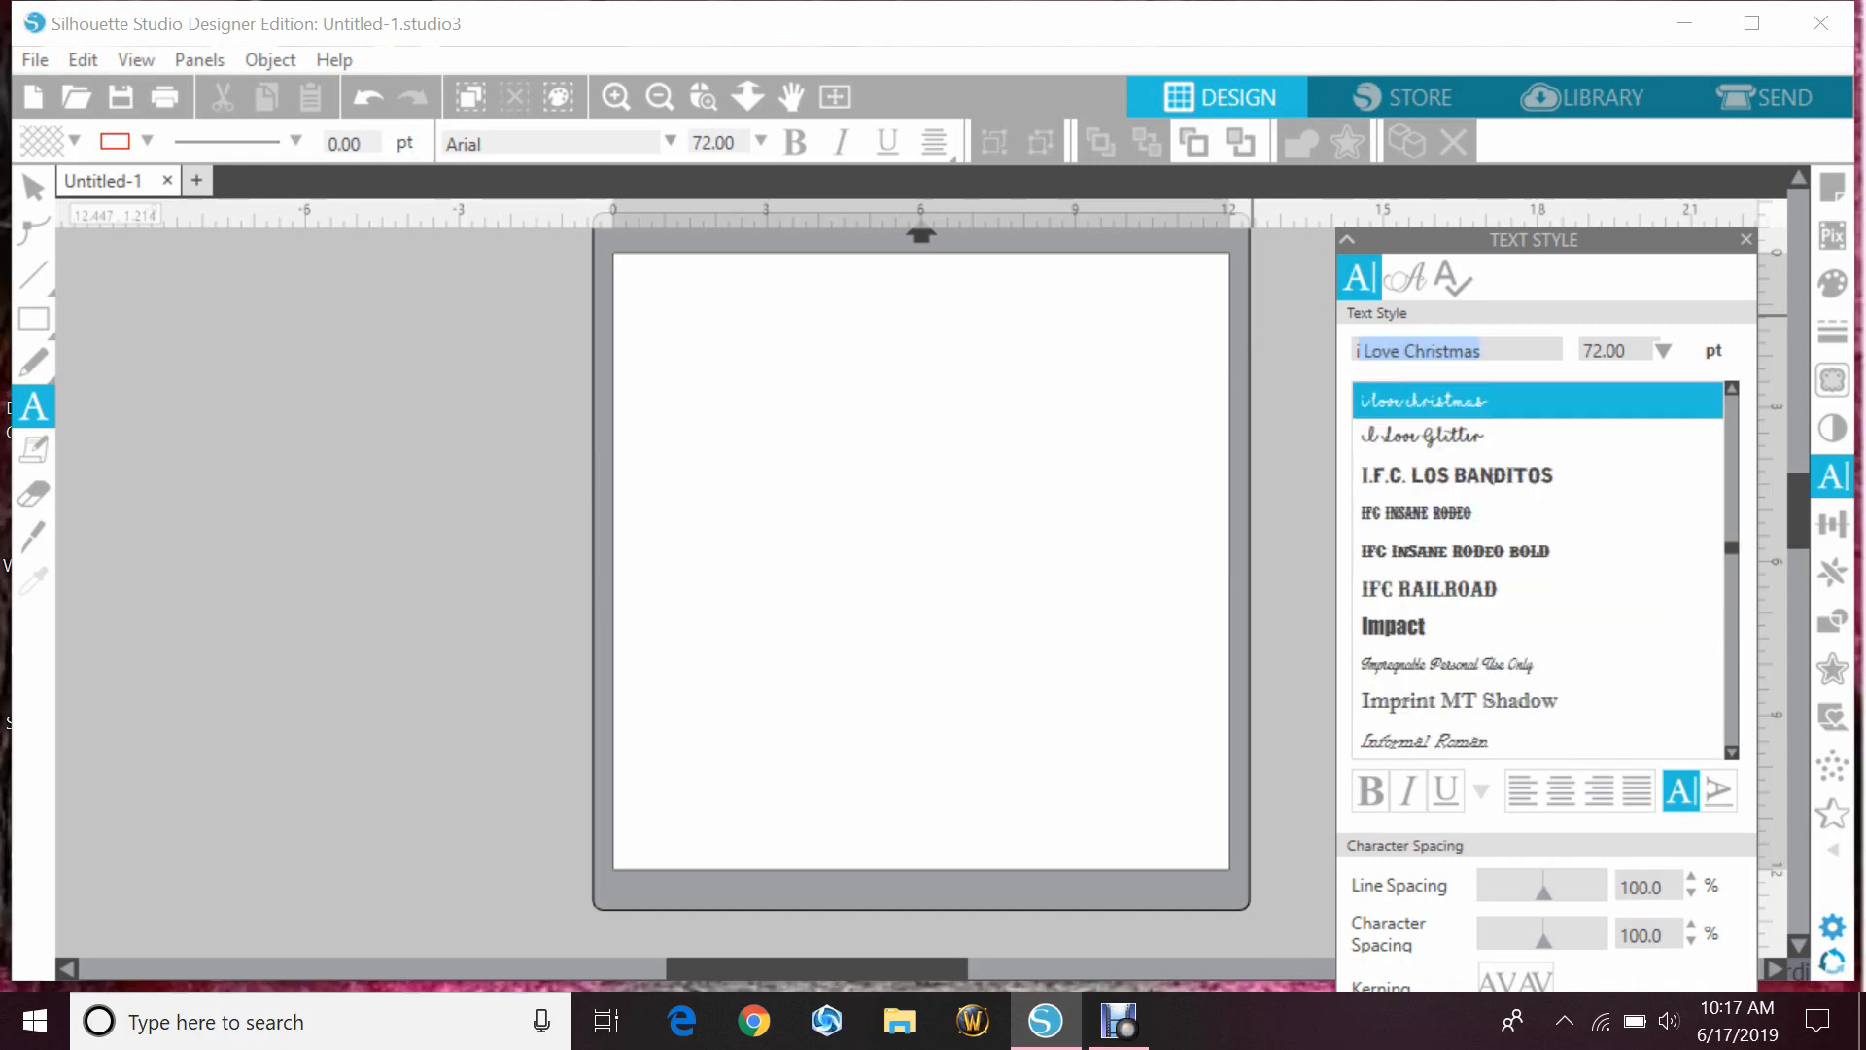
type("mpact")
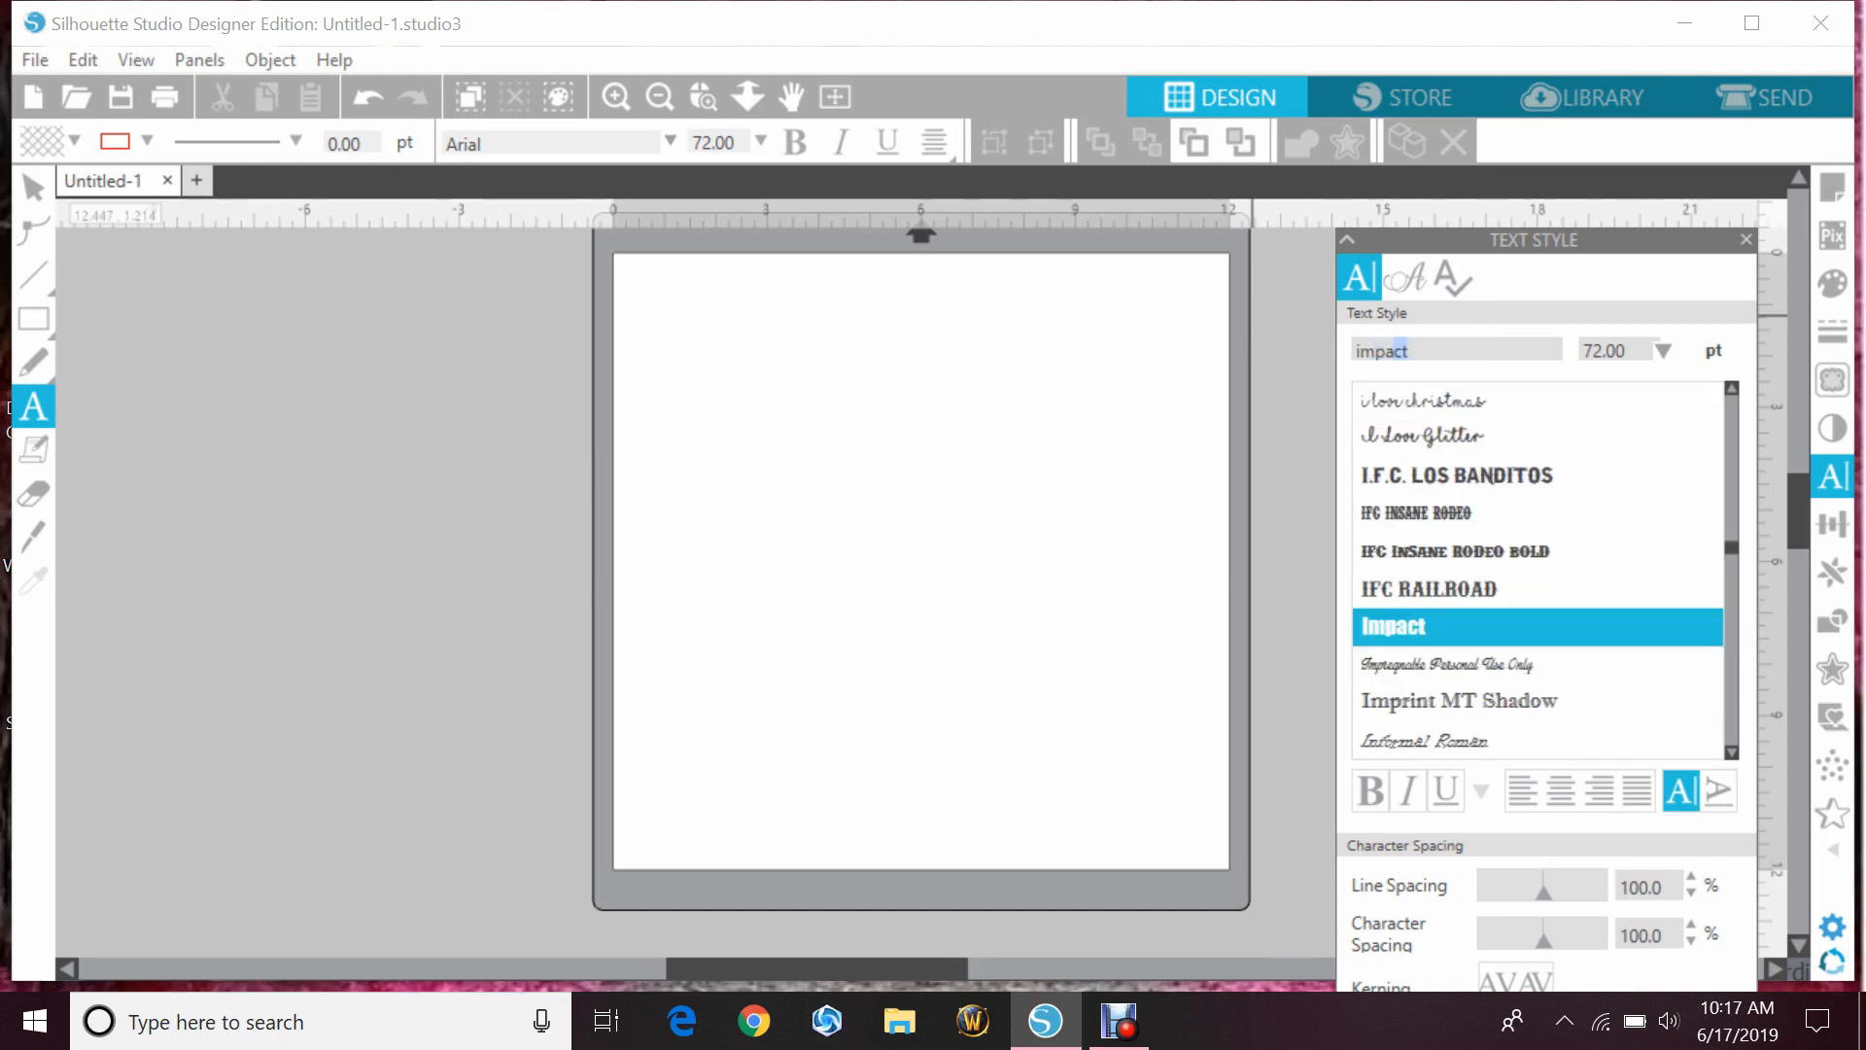
left_click(1501, 629)
- Add the text "WILLOW" to the page and enlarge it to about 11.19 in wide, positioned within the page edges
left_click(700, 446)
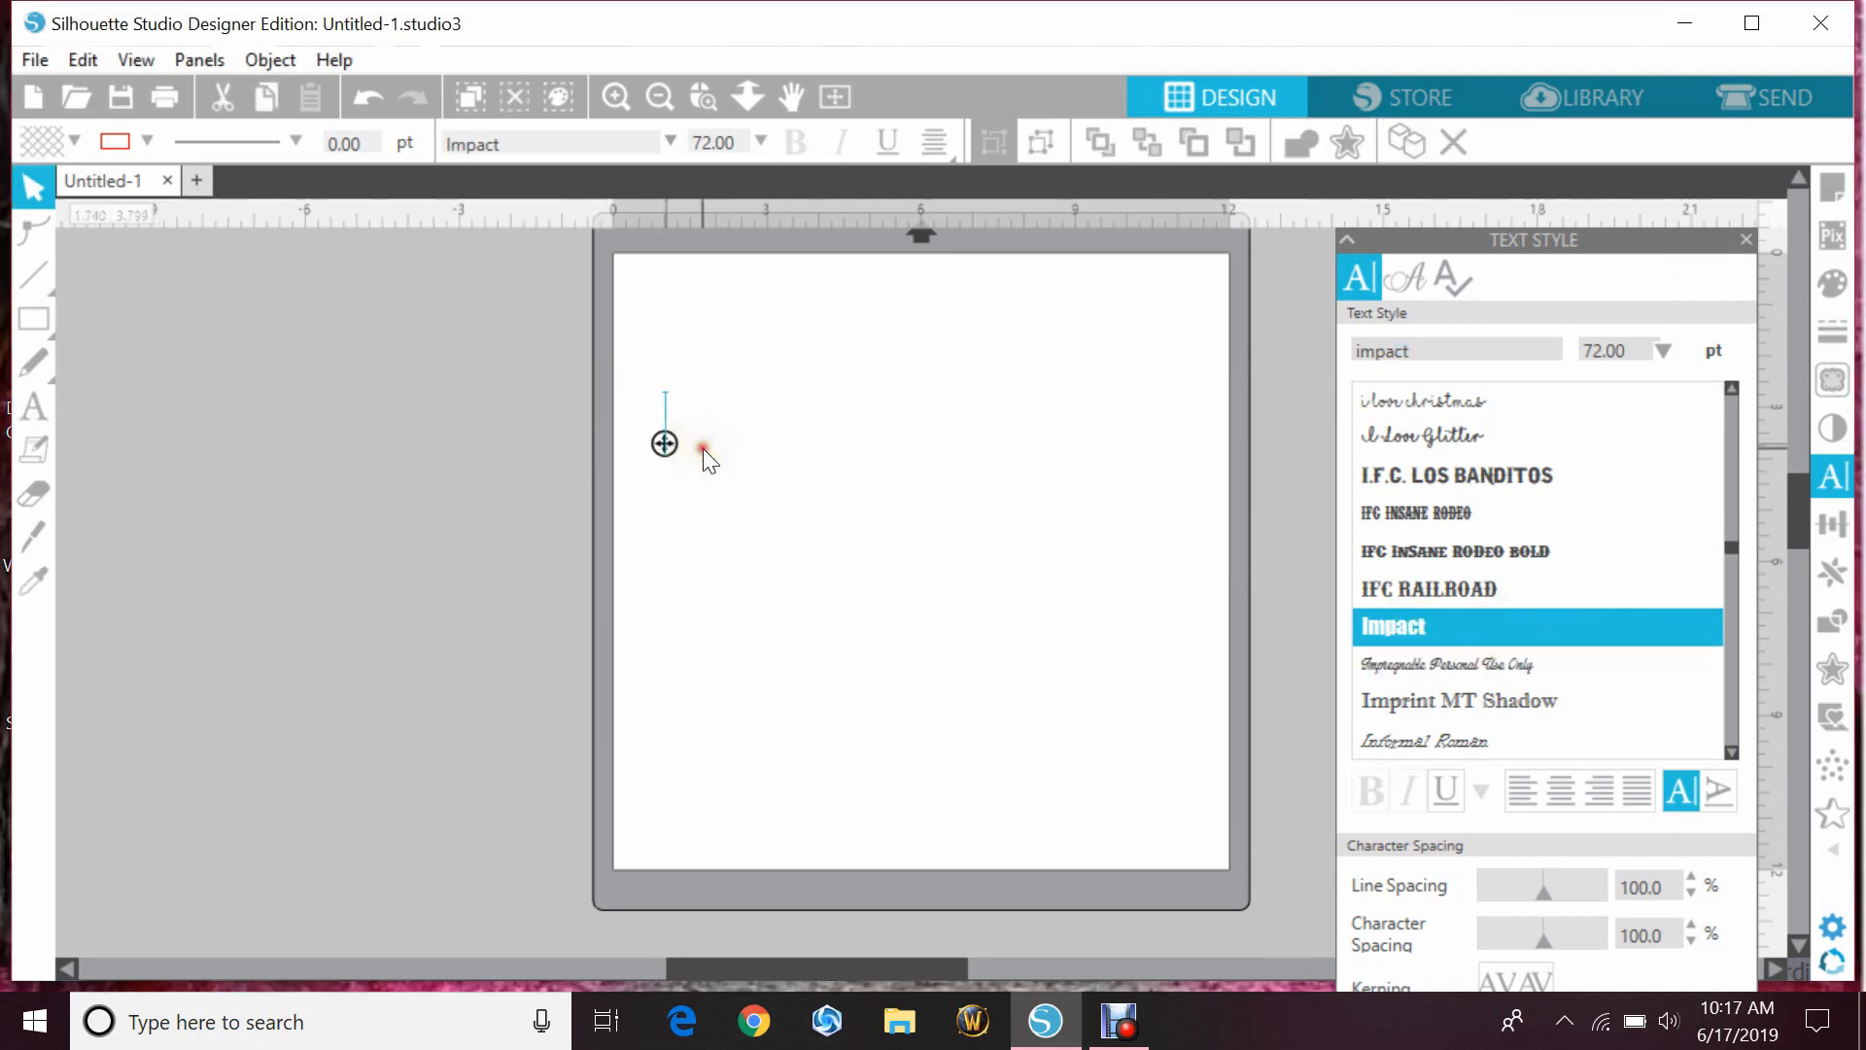
type("WILLOW")
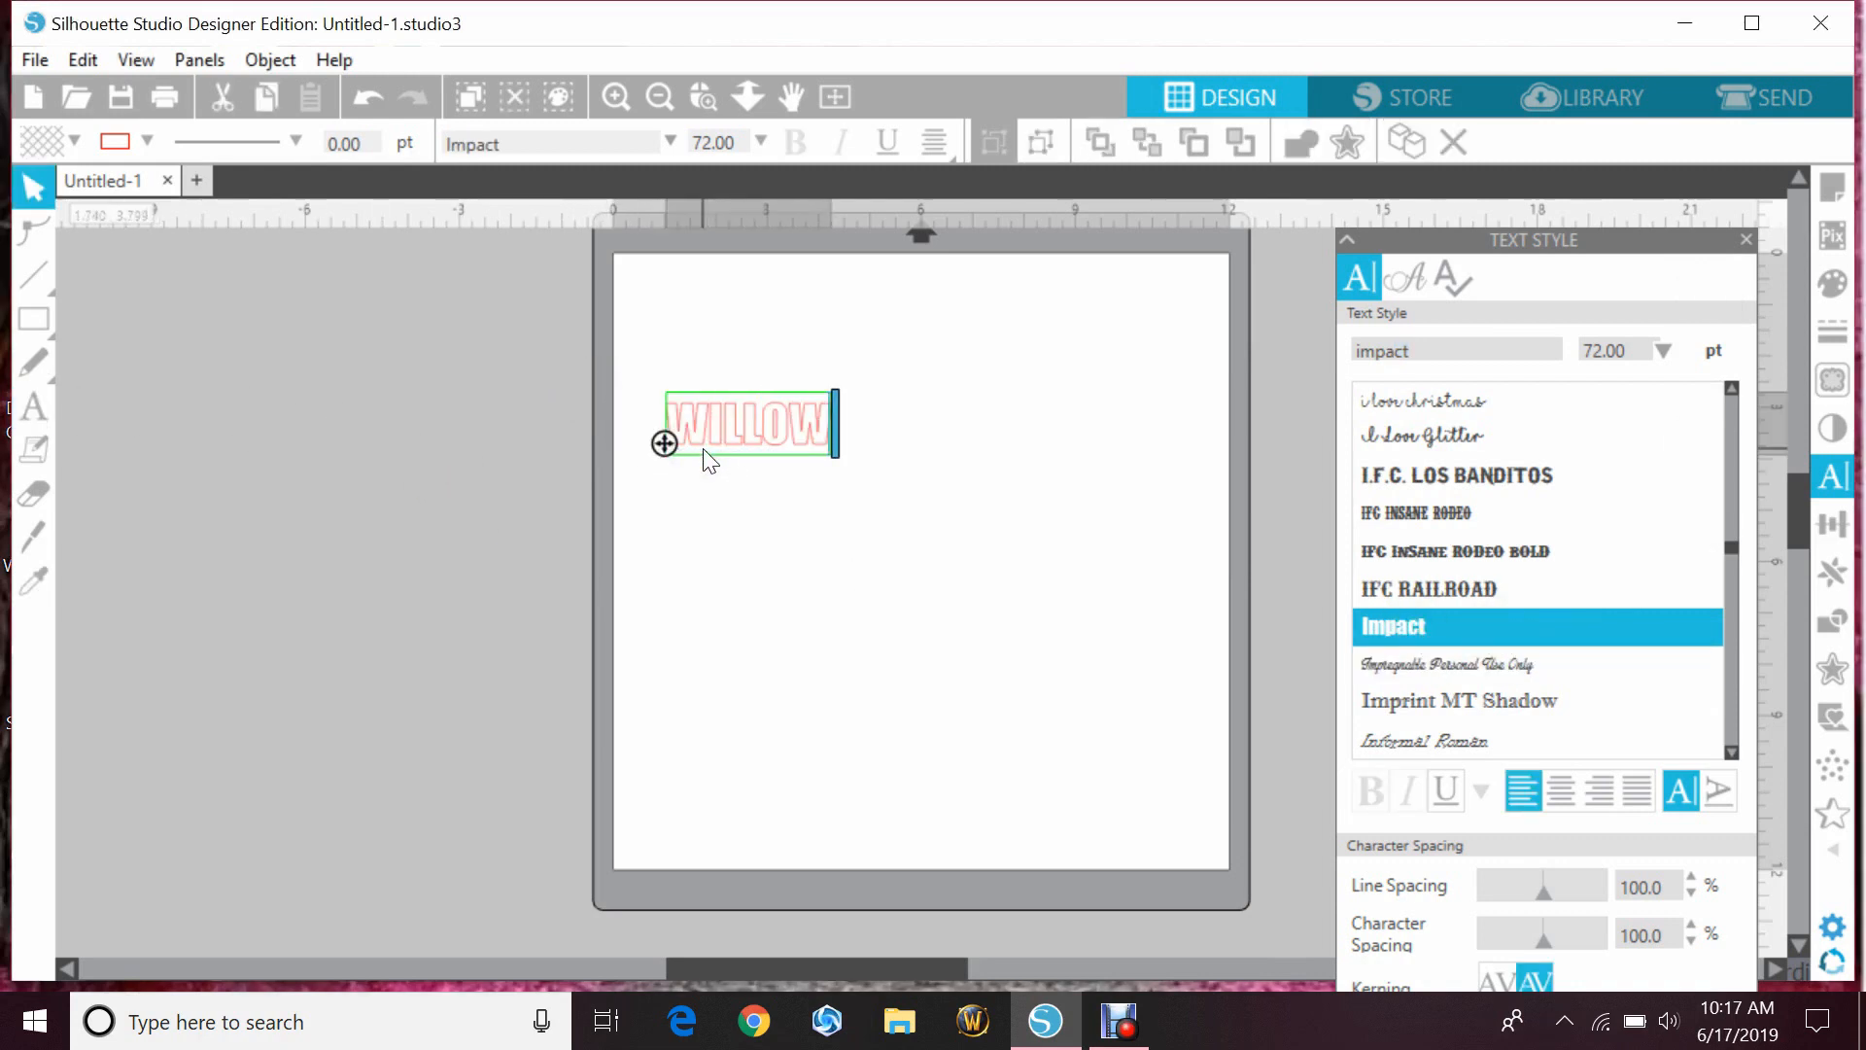
left_click(1749, 237)
left_click(1071, 492)
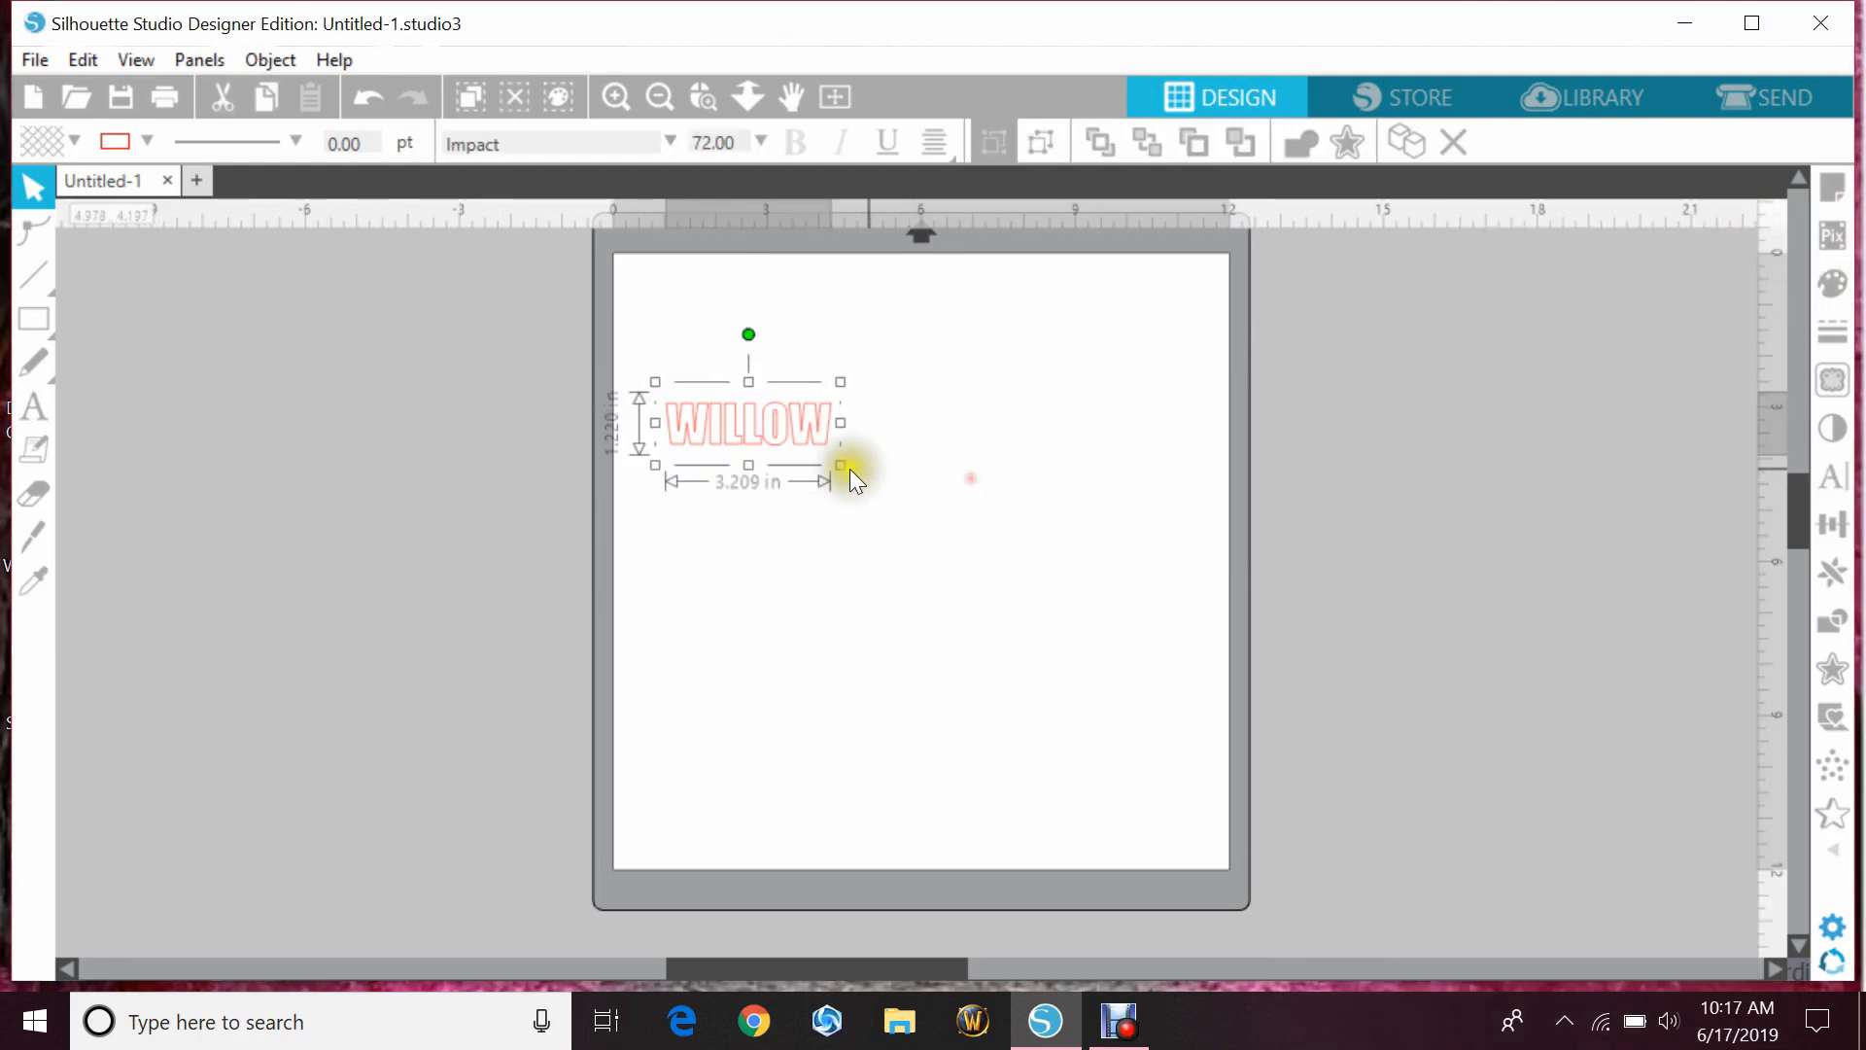
left_click_drag(838, 465, 1204, 680)
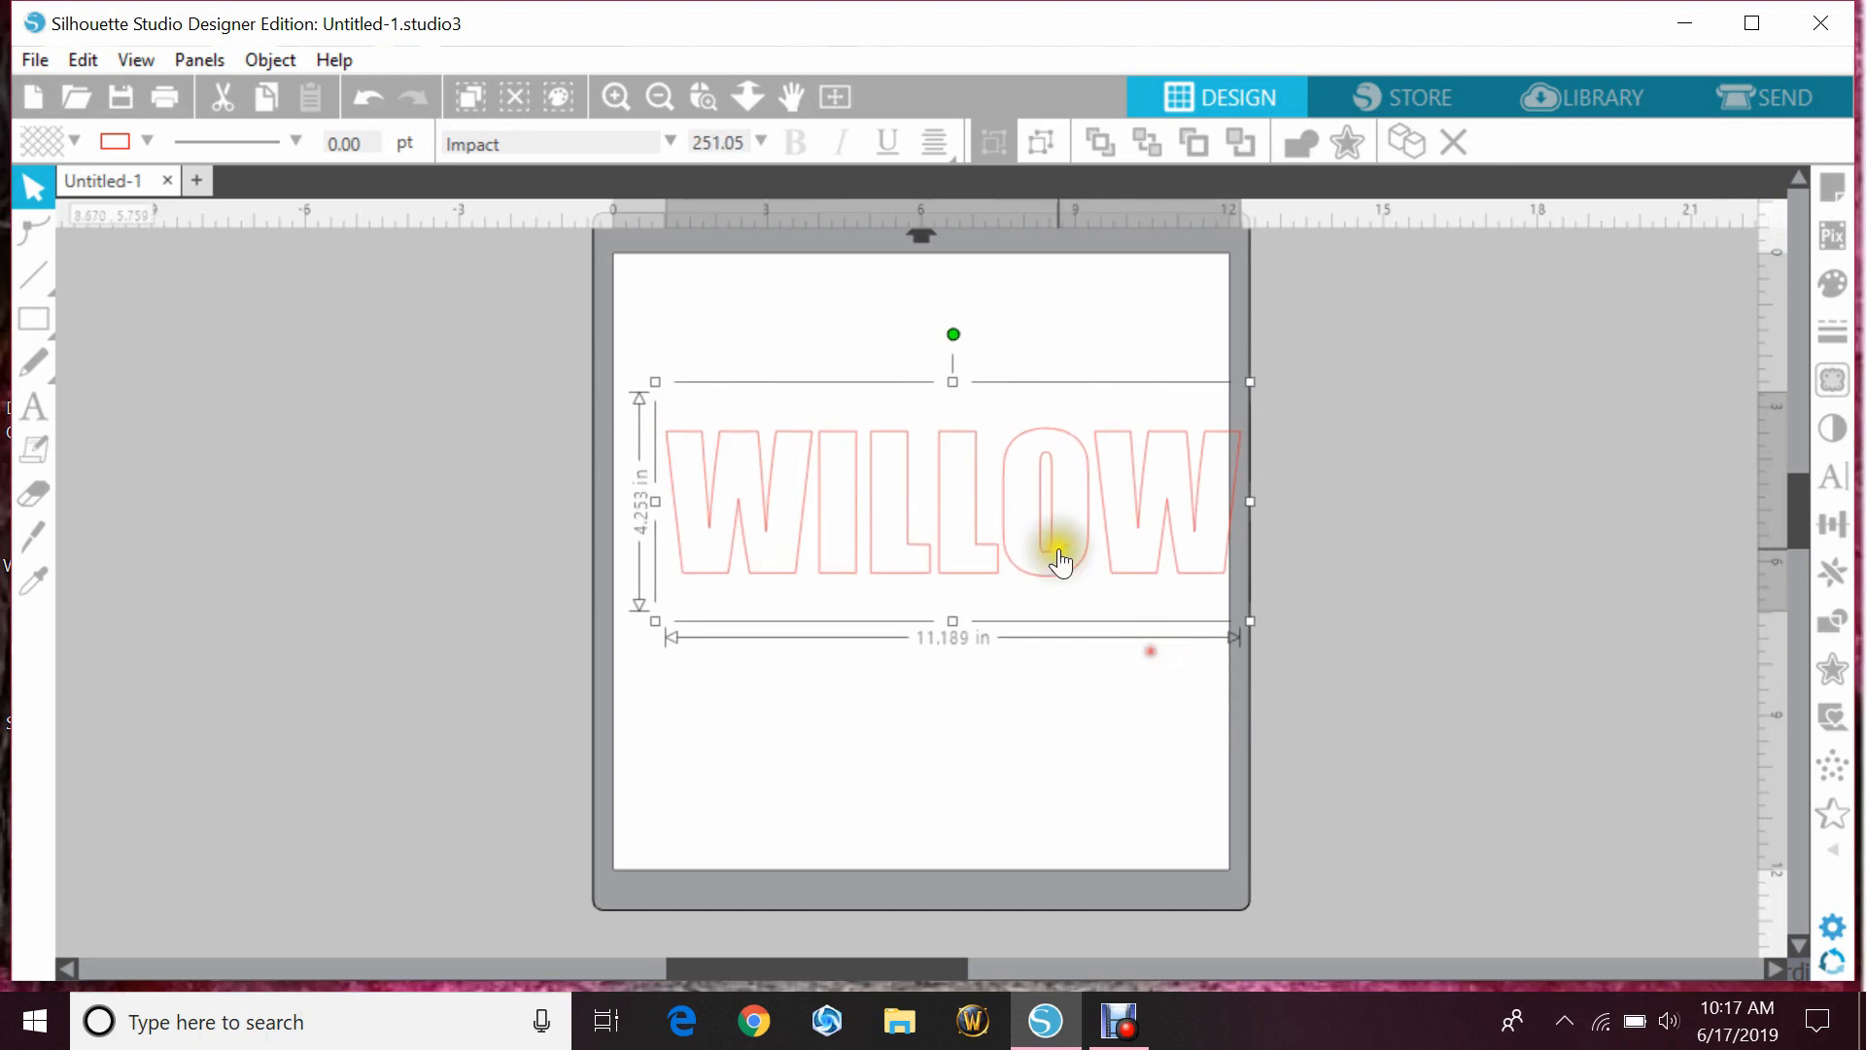
mouse_move(1062, 541)
left_mouse_down()
mouse_move(1014, 564)
mouse_move(1034, 539)
left_mouse_up()
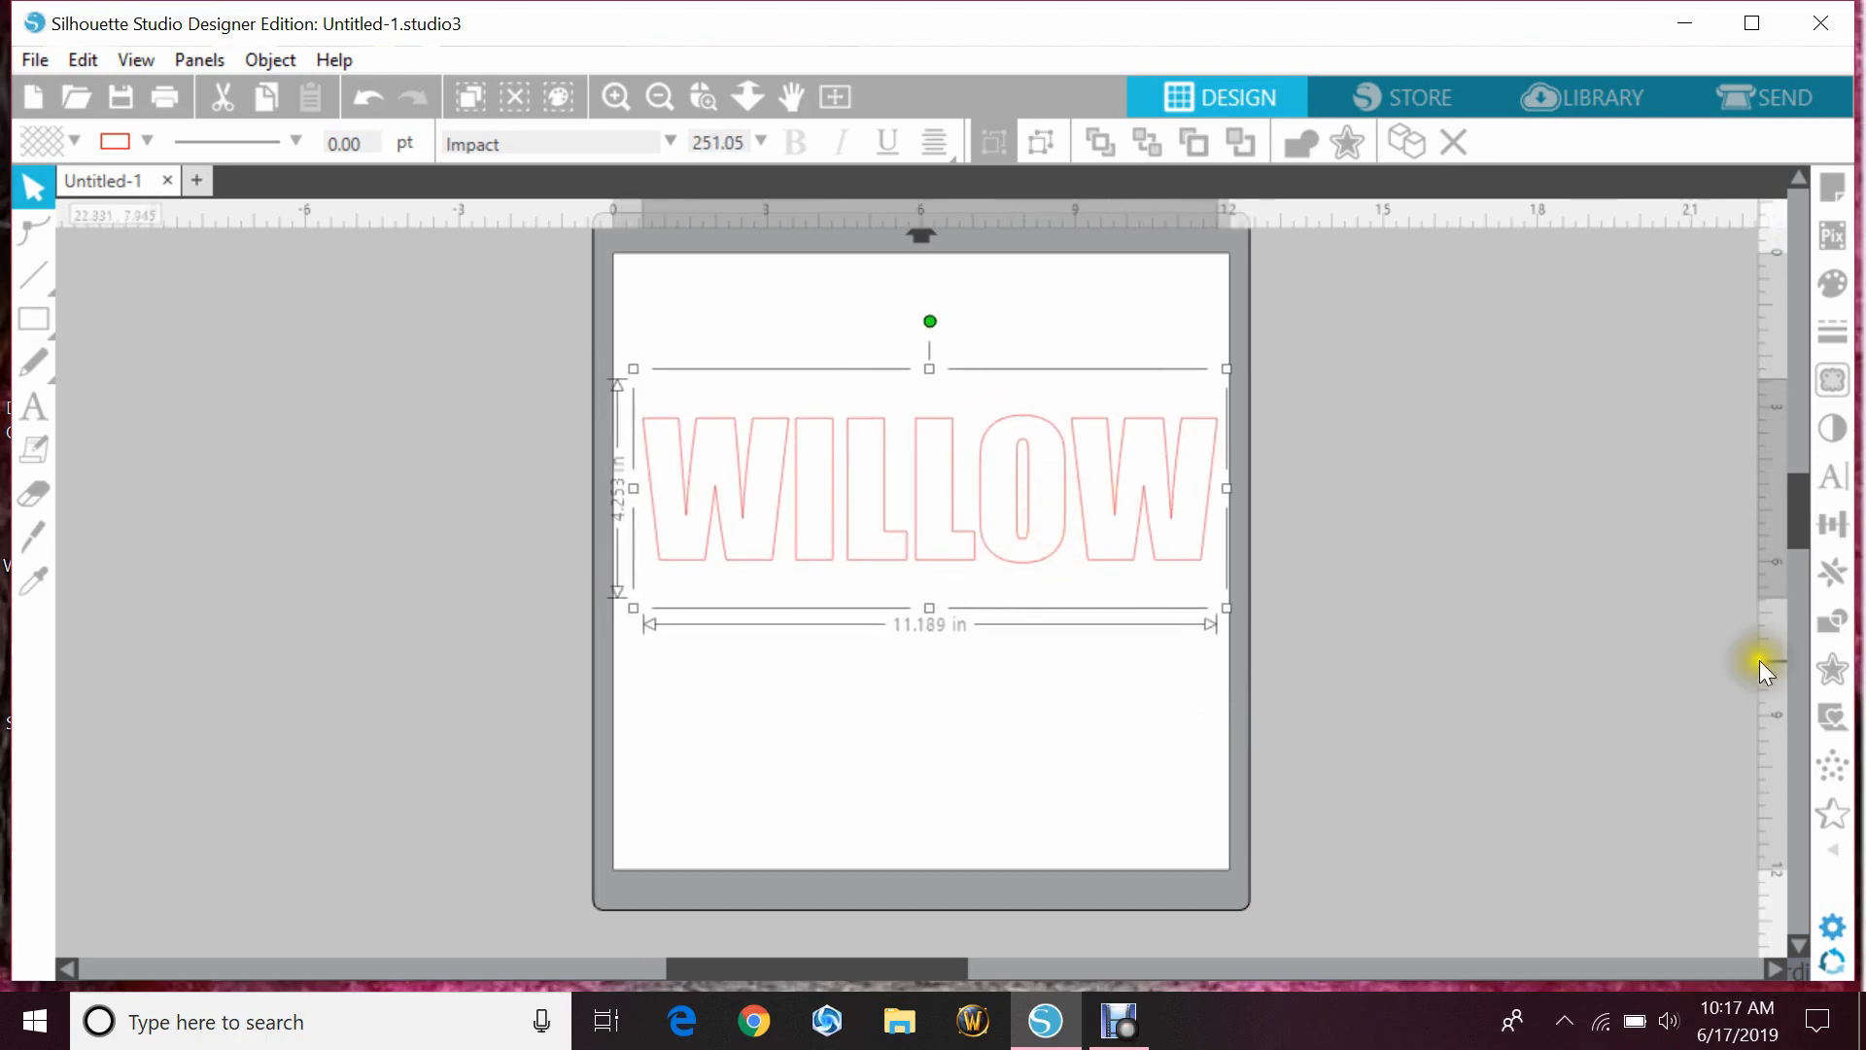
- Create an external offset with rounded corners around the WILLOW text at a distance of 0.085 in
left_click(1833, 668)
left_click(1412, 312)
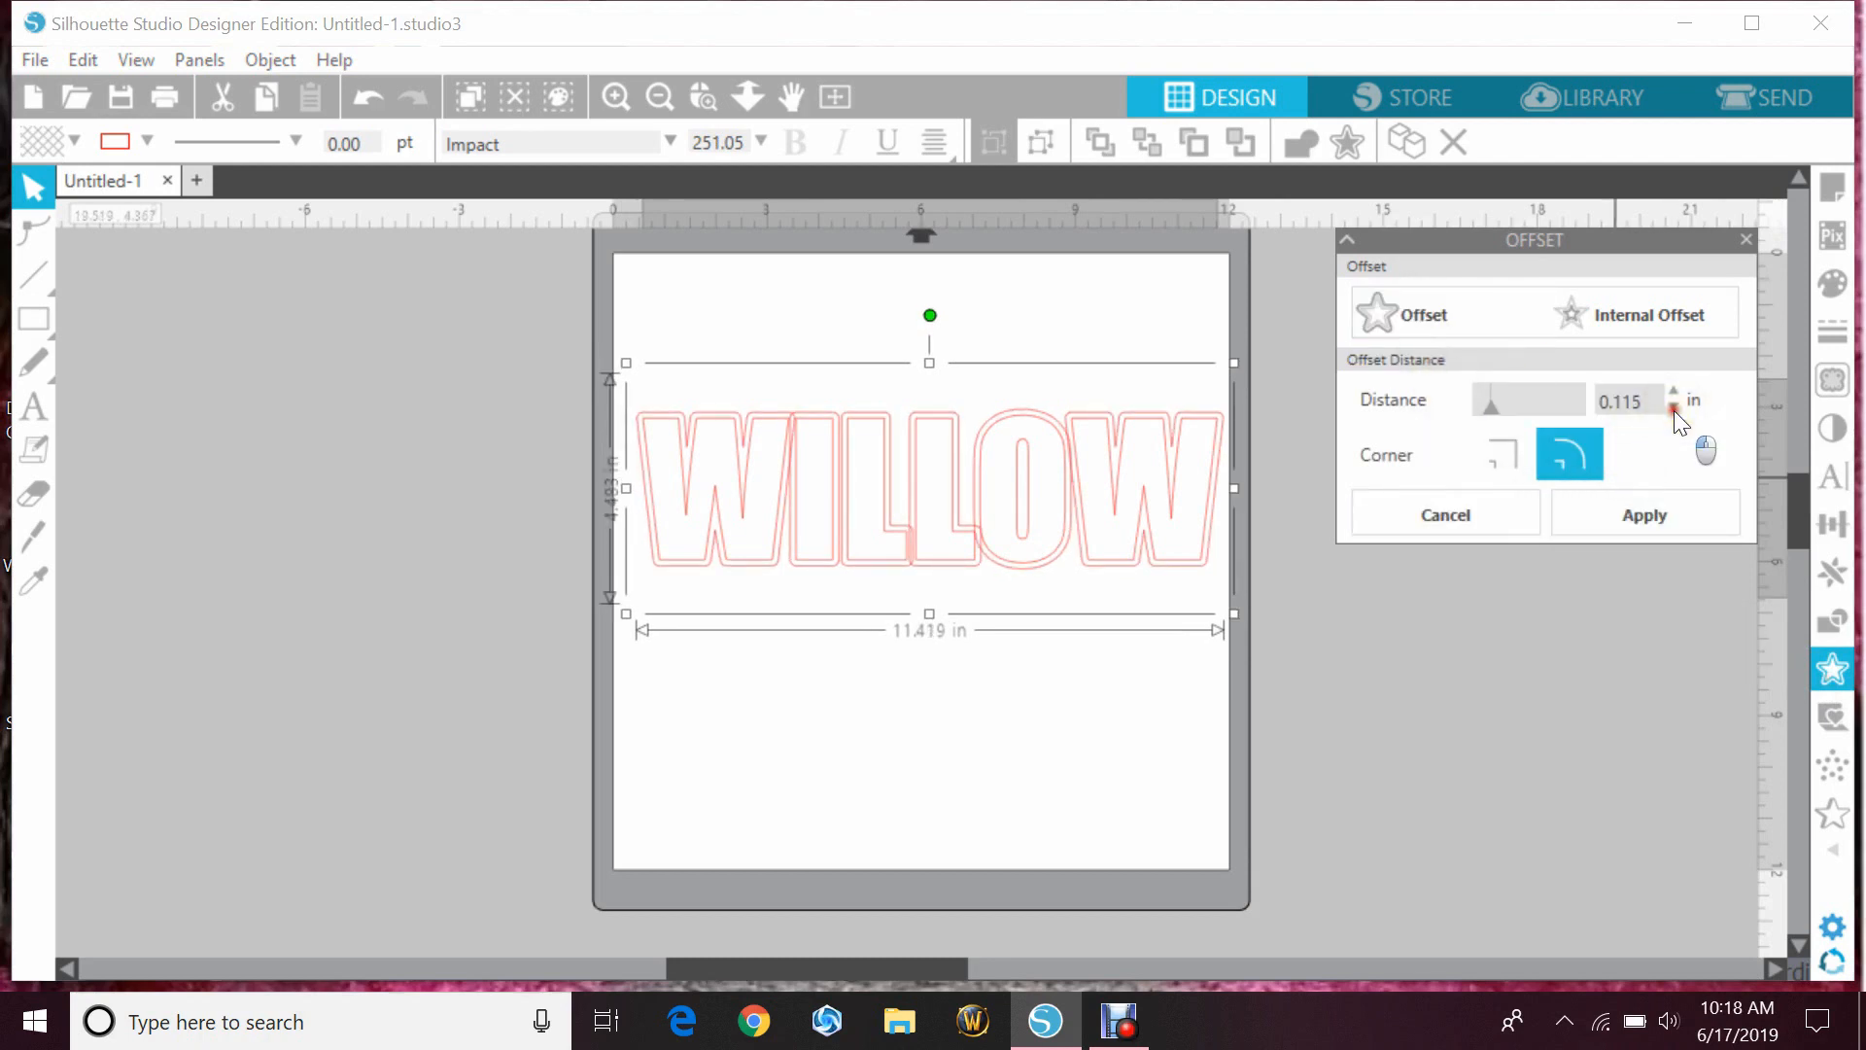
left_click(1674, 408)
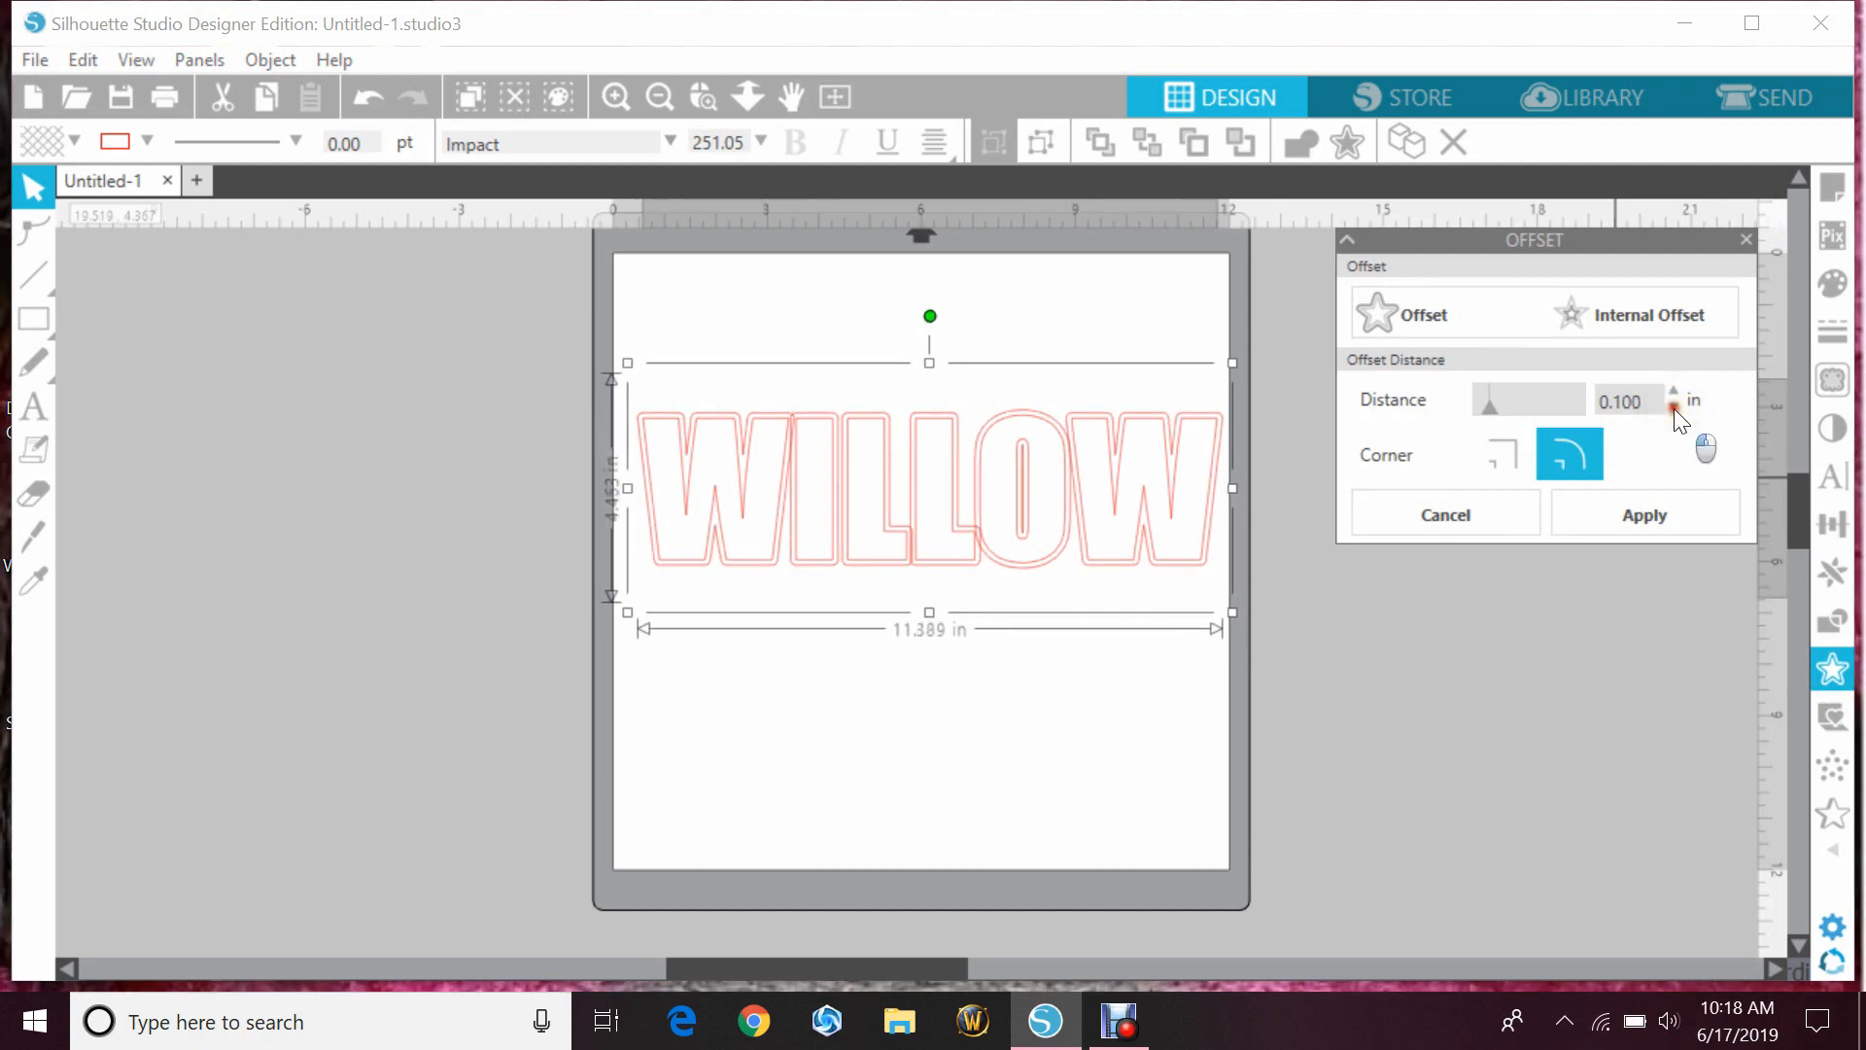
left_click(1674, 408)
left_click(1674, 408)
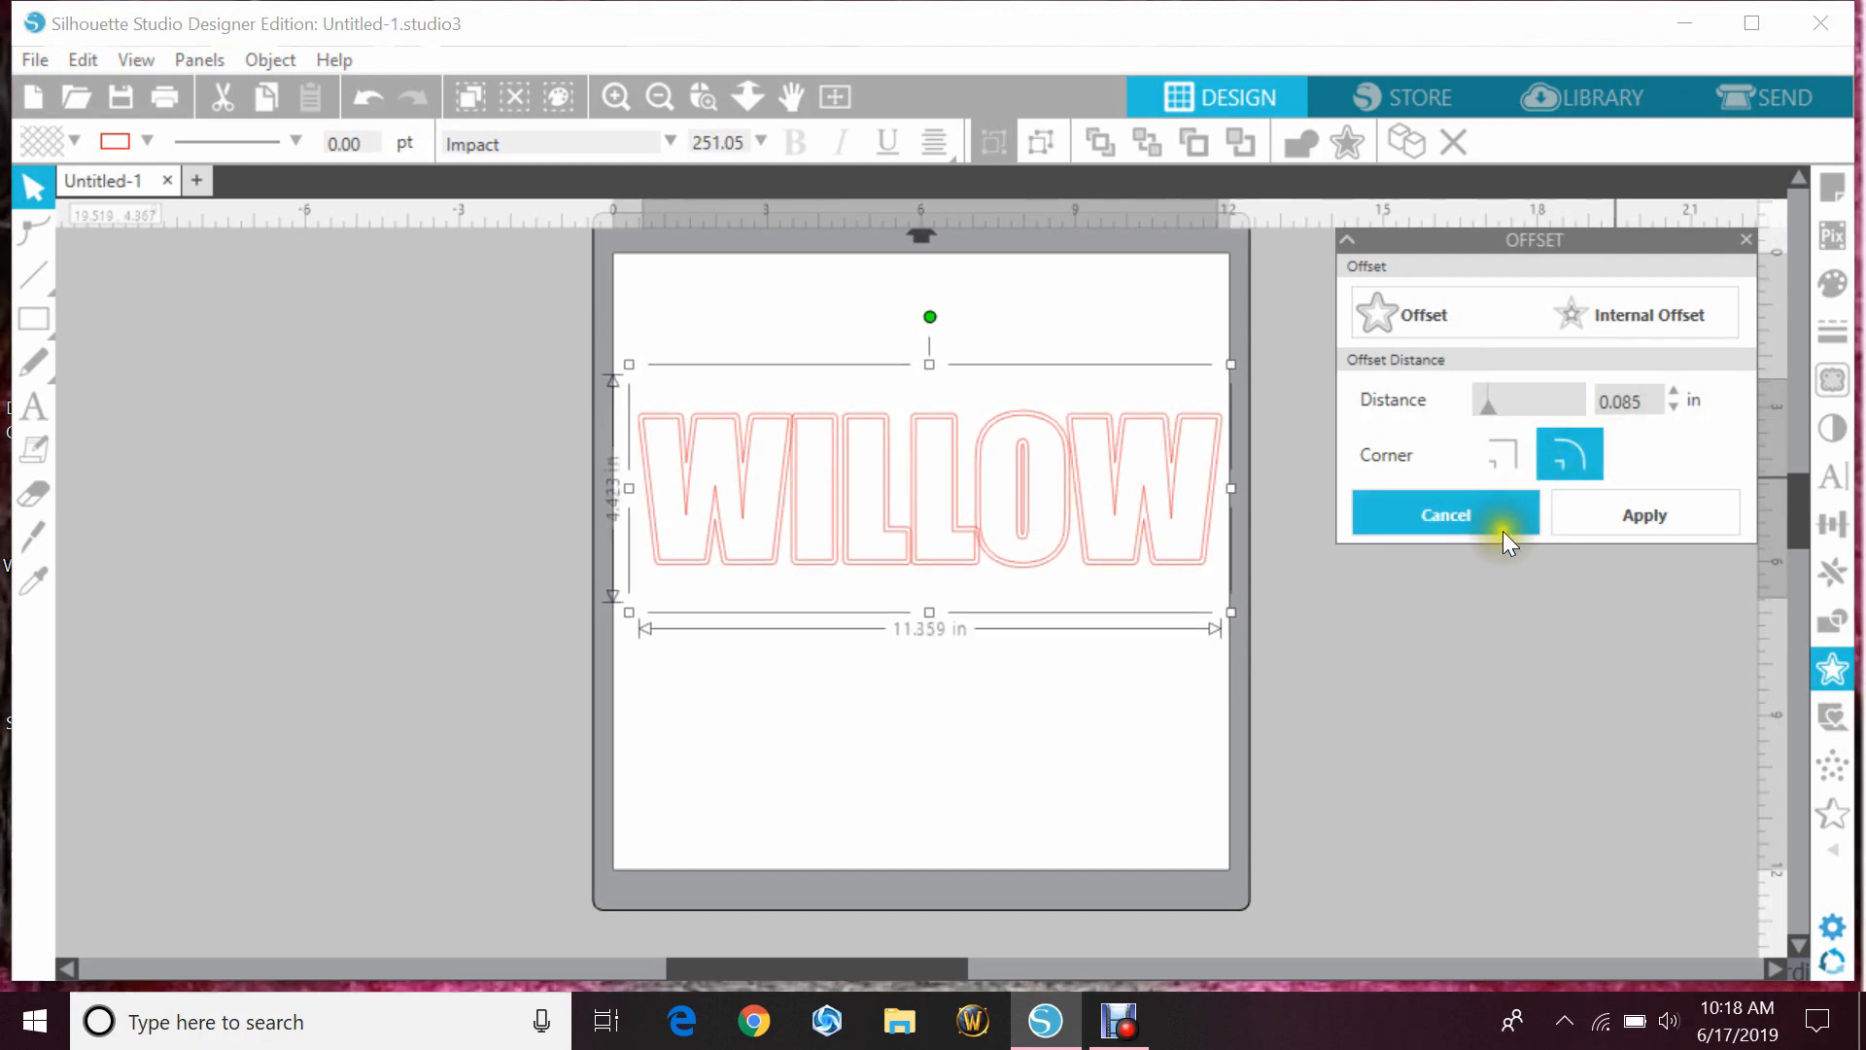
left_click(1594, 525)
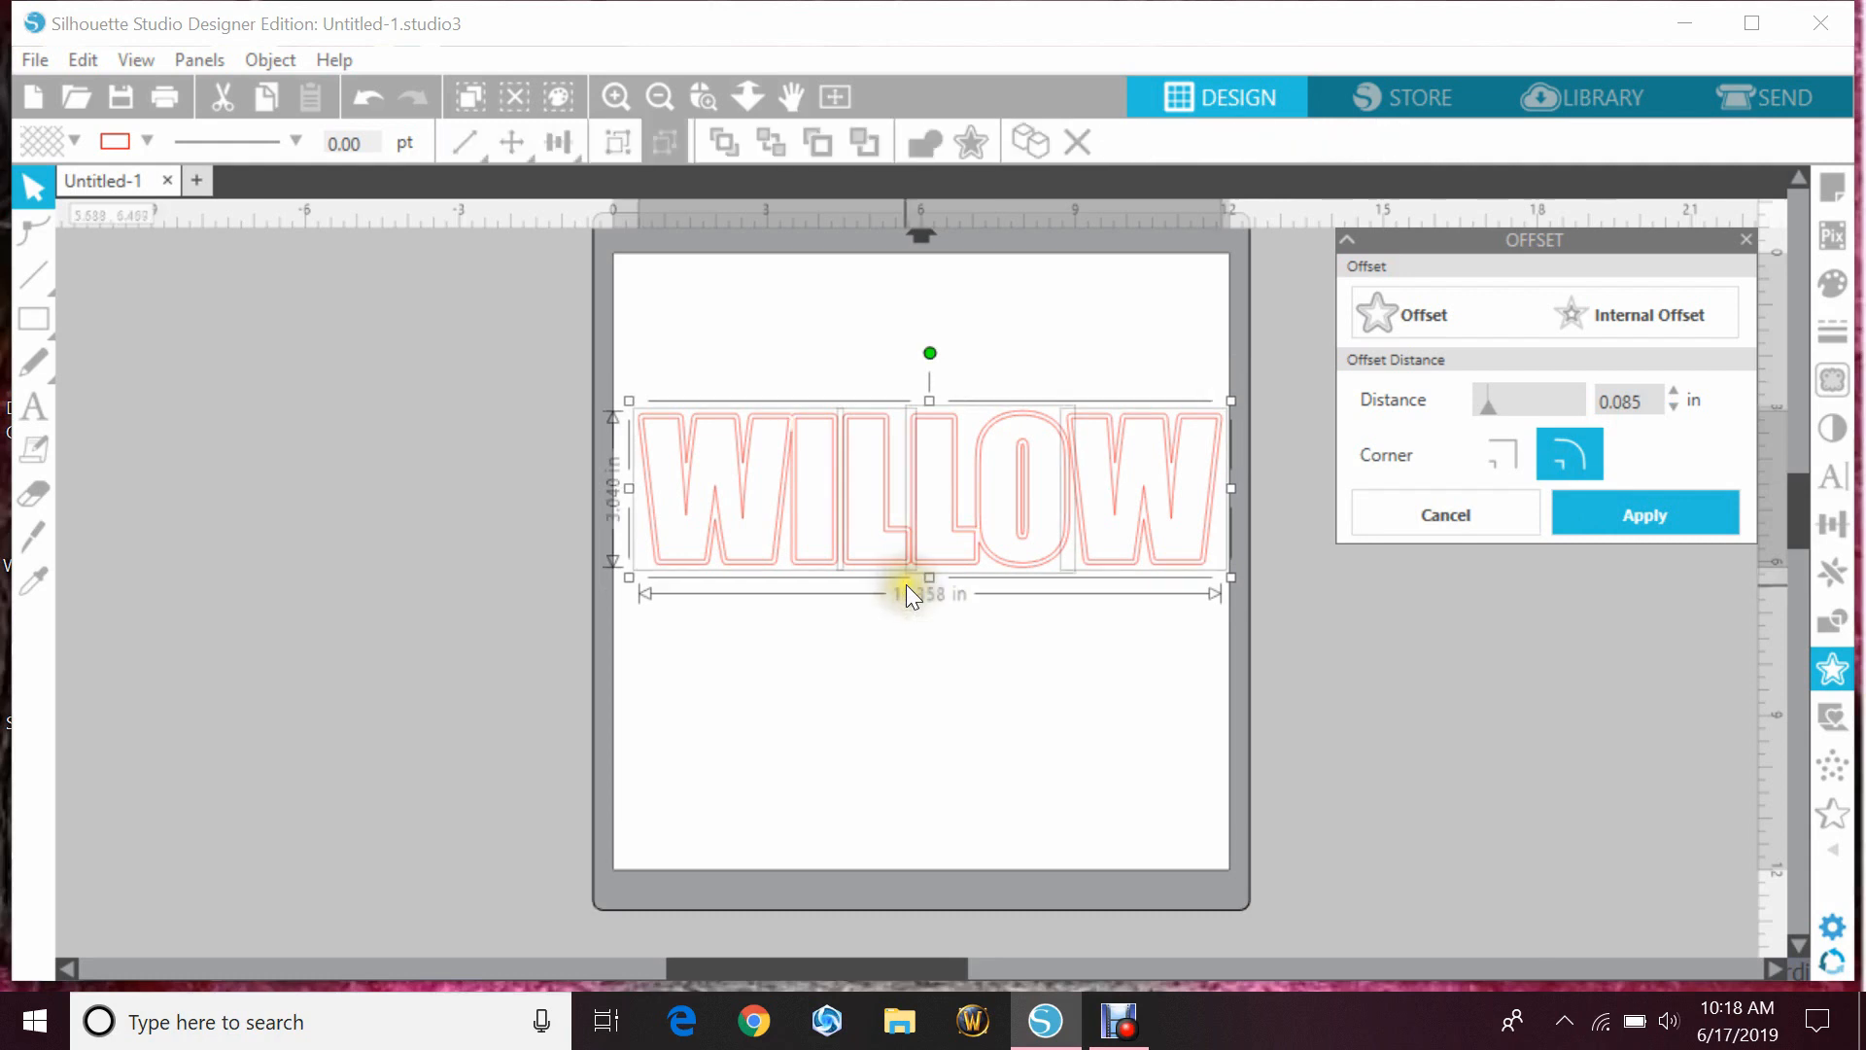
- Group the offset outline pieces, then separate them from the WILLOW text and move the group off the page
right_click(907, 580)
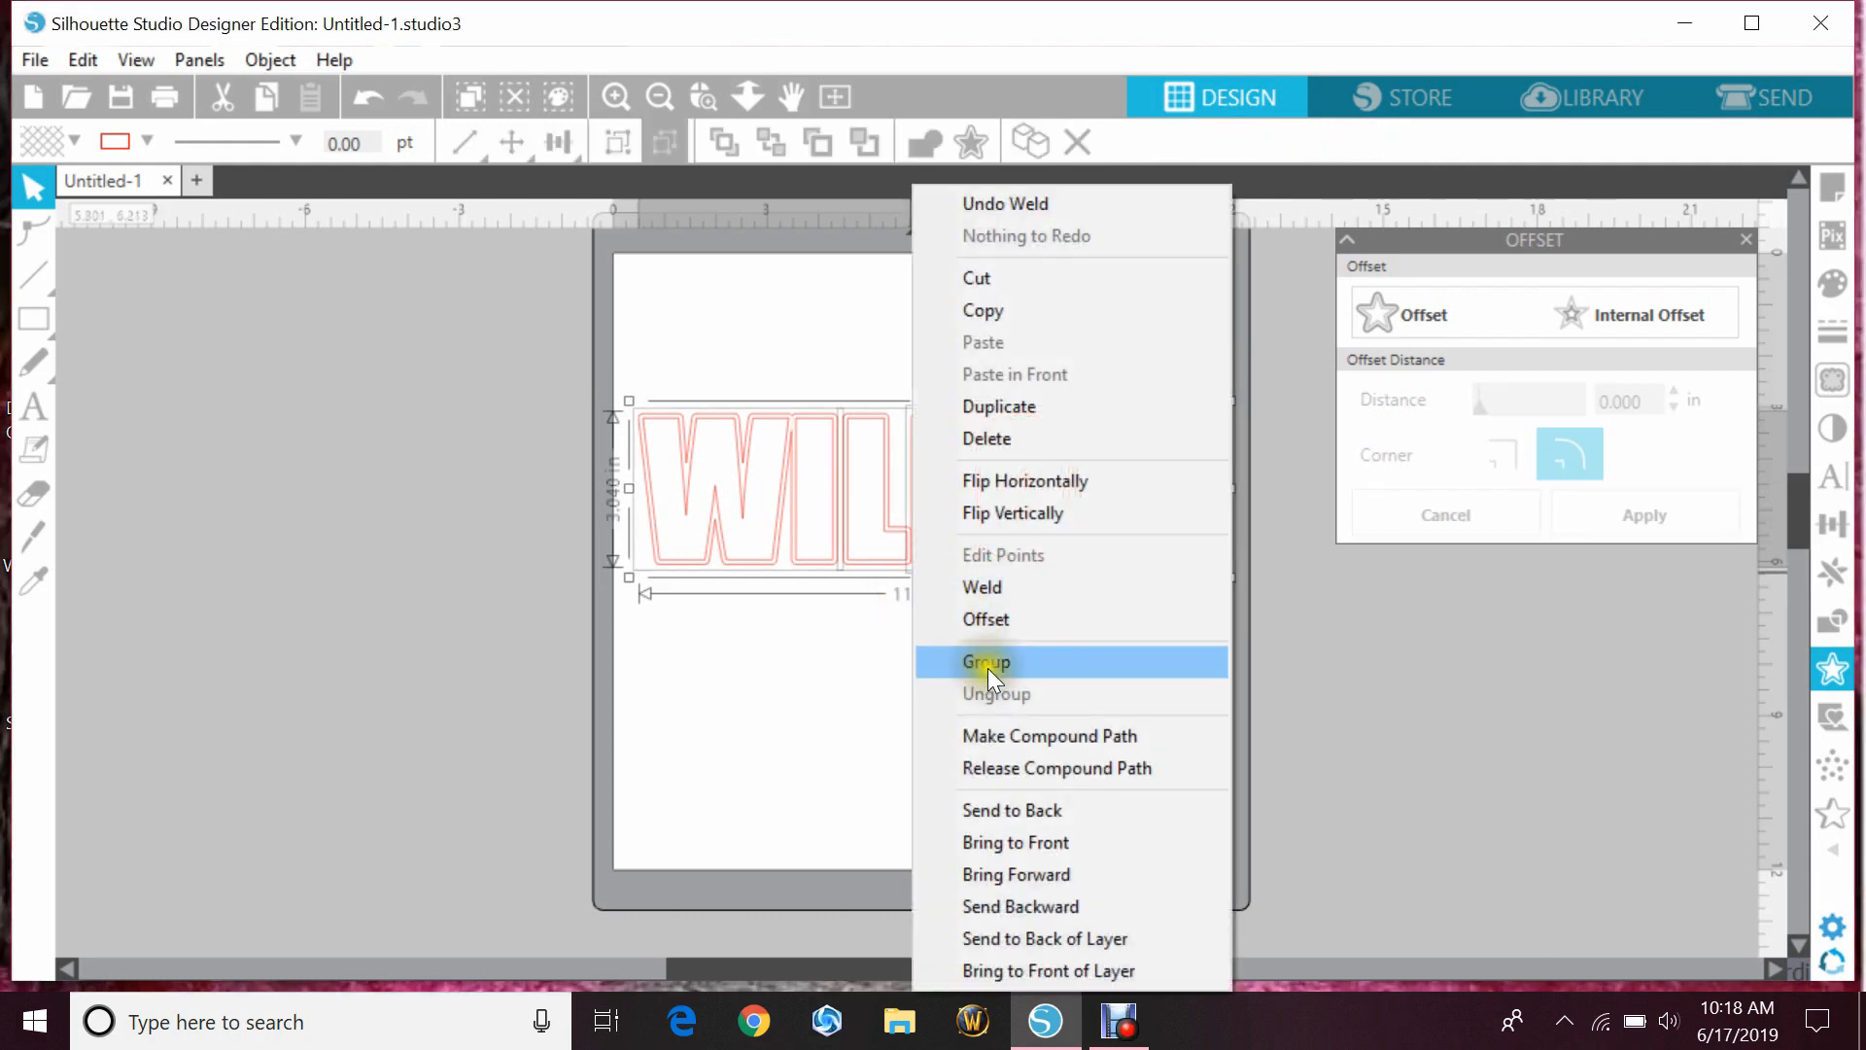
left_click(988, 662)
left_click_drag(898, 569, 854, 791)
left_click(914, 559)
left_click_drag(911, 558, 252, 528)
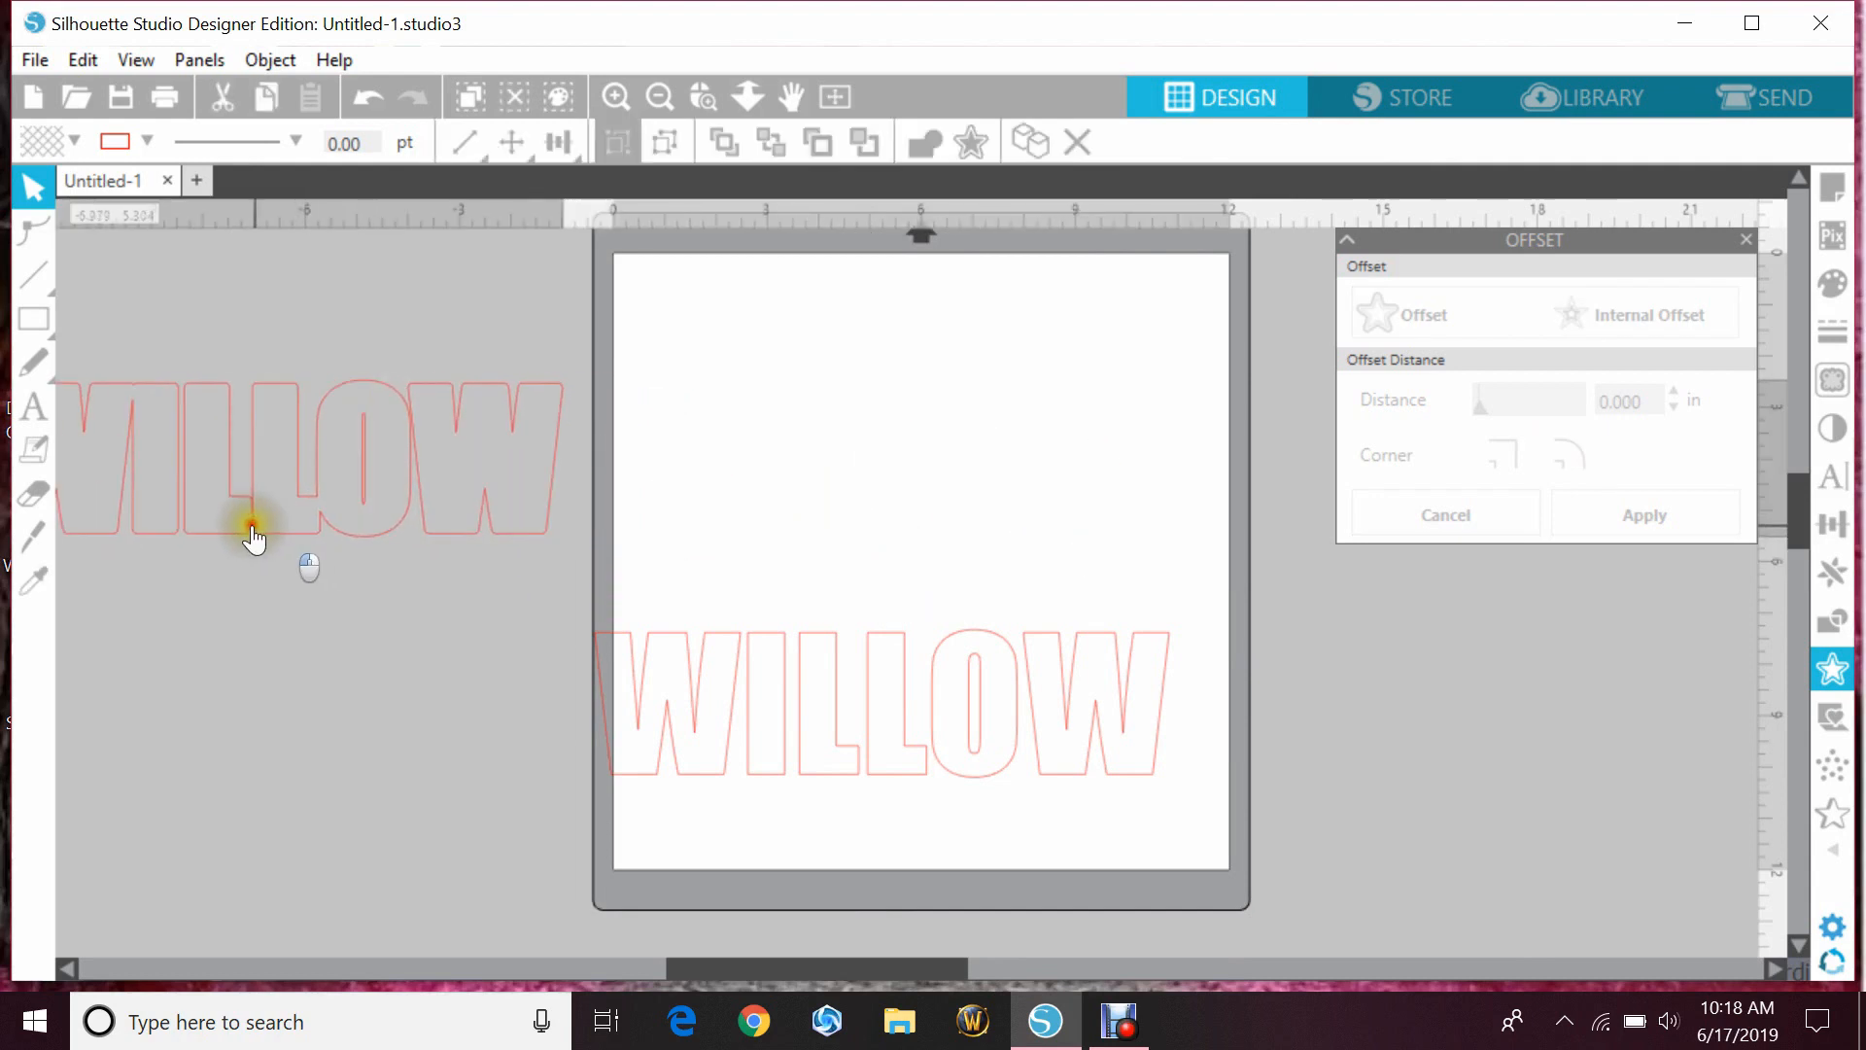
- Move the WILLOW text back to the upper half of the page and the offset outline lower beside the page
left_click(408, 593)
left_click_drag(895, 673, 947, 432)
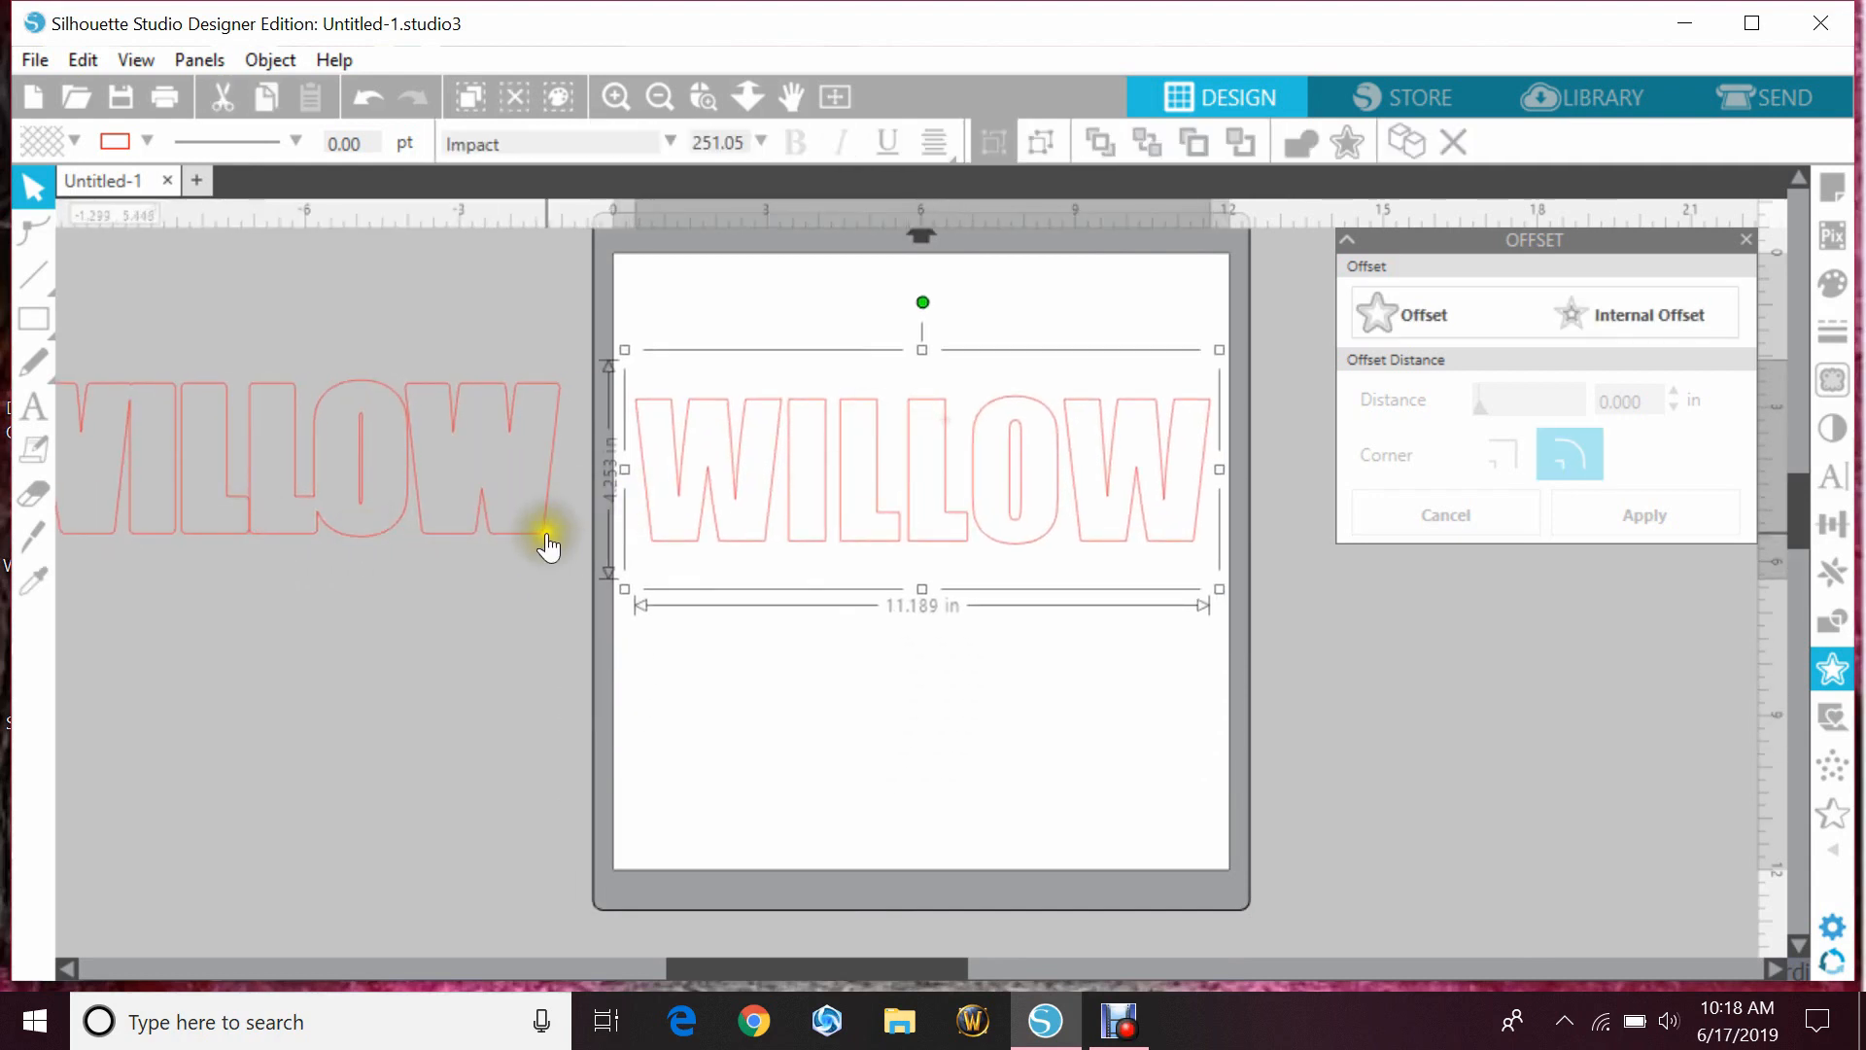
left_click_drag(541, 534, 492, 842)
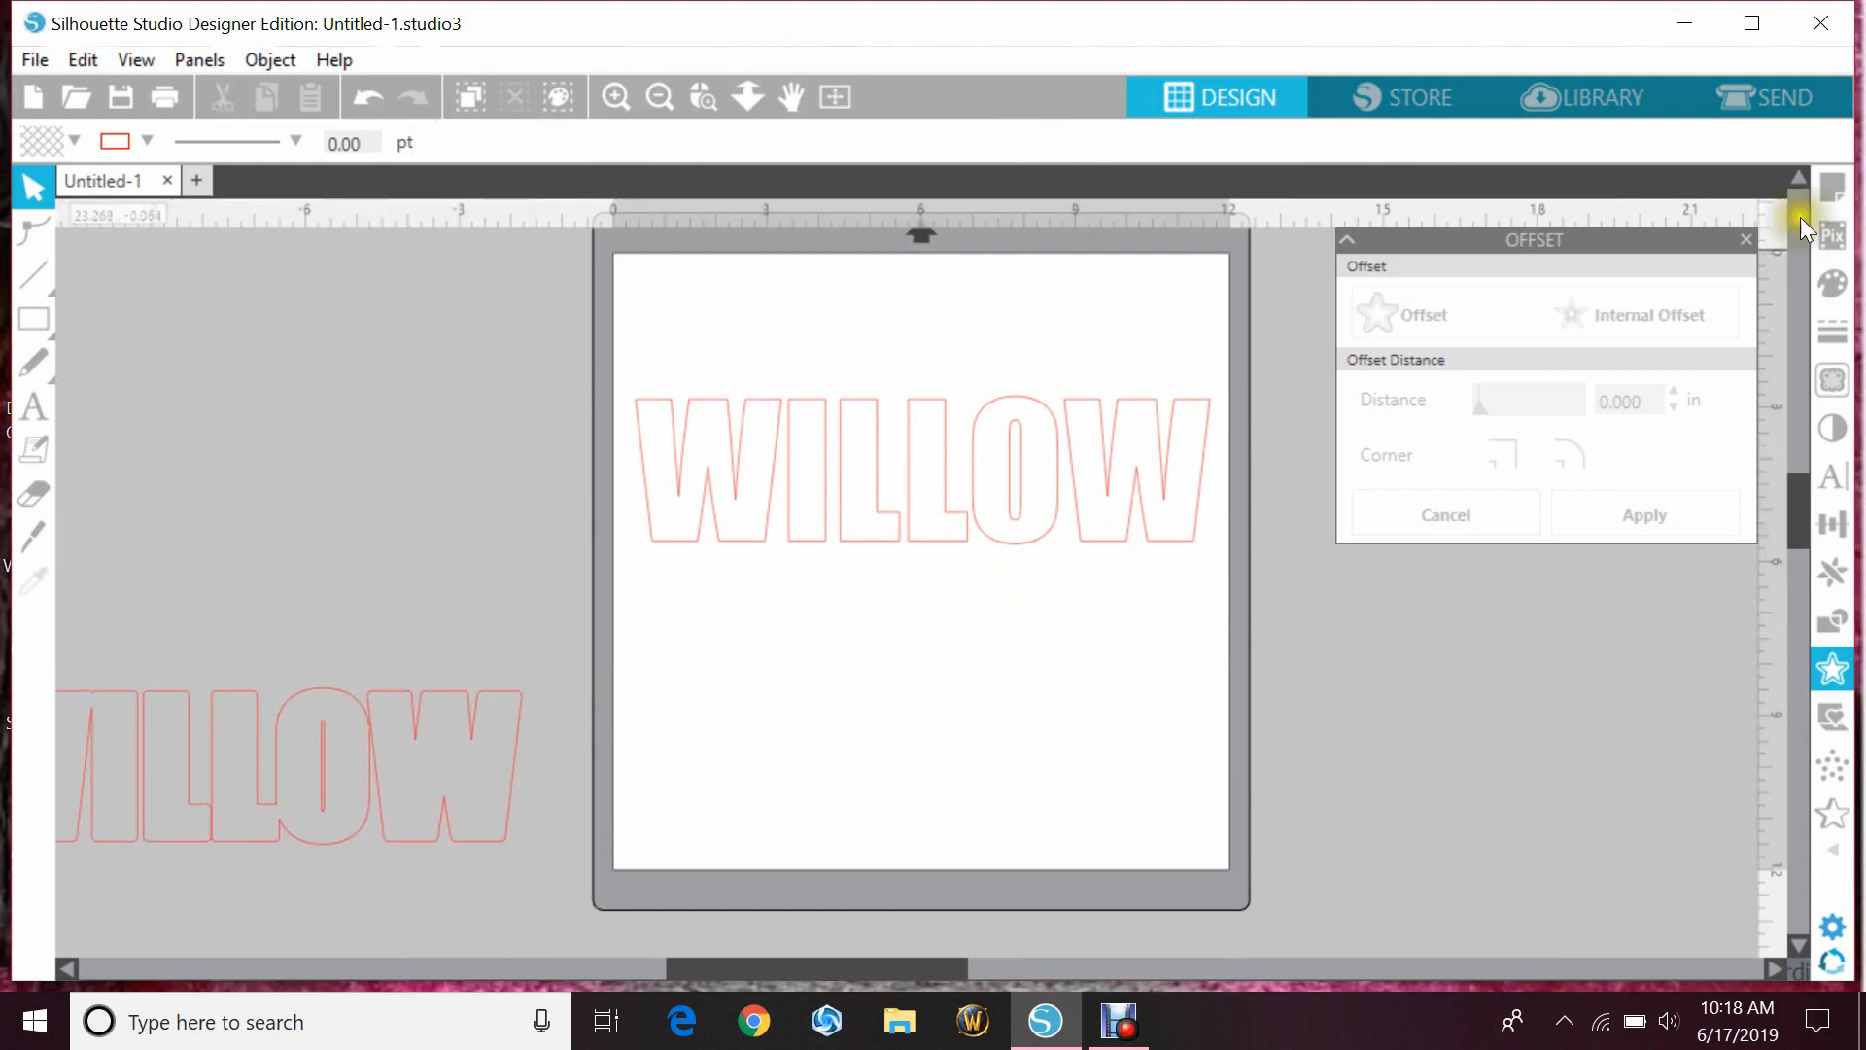
left_click(1750, 251)
left_click(1744, 243)
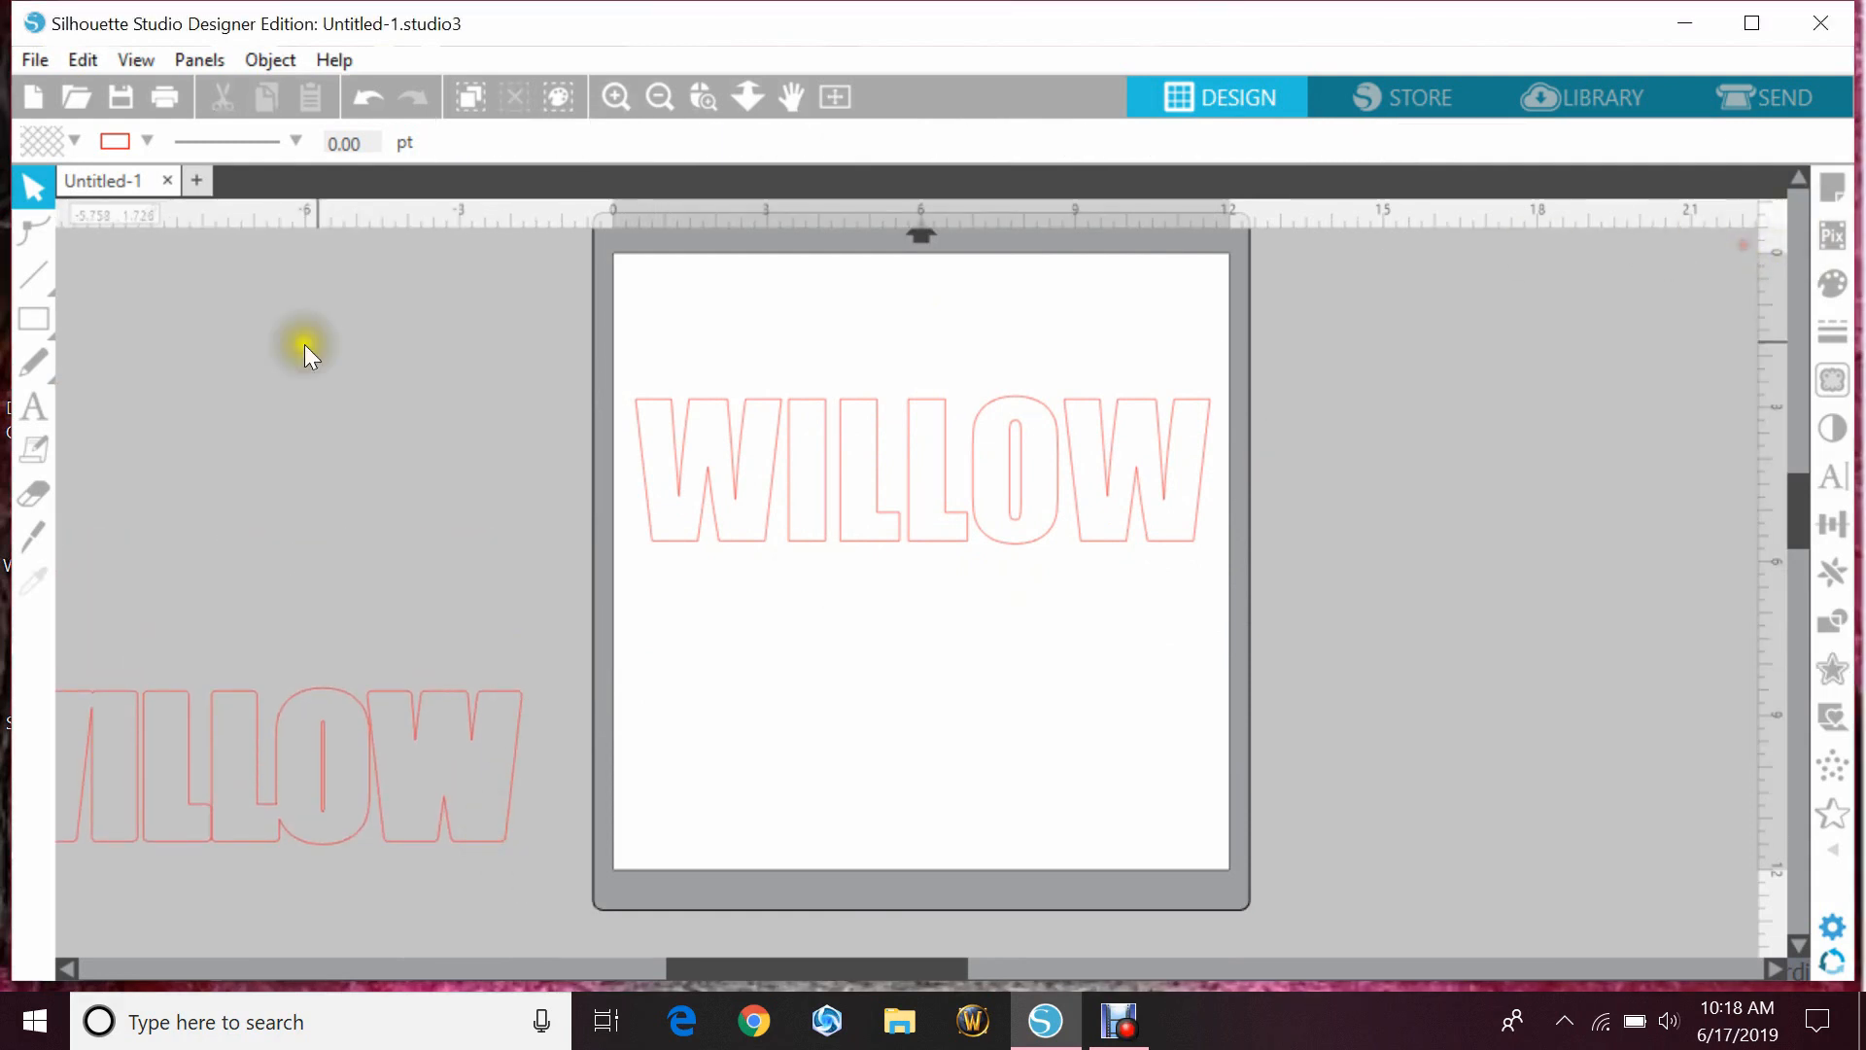
- Draw a thin horizontal rectangle about 11.53 in wide and 0.114 in high across the middle of the WILLOW letters
mouse_move(35, 321)
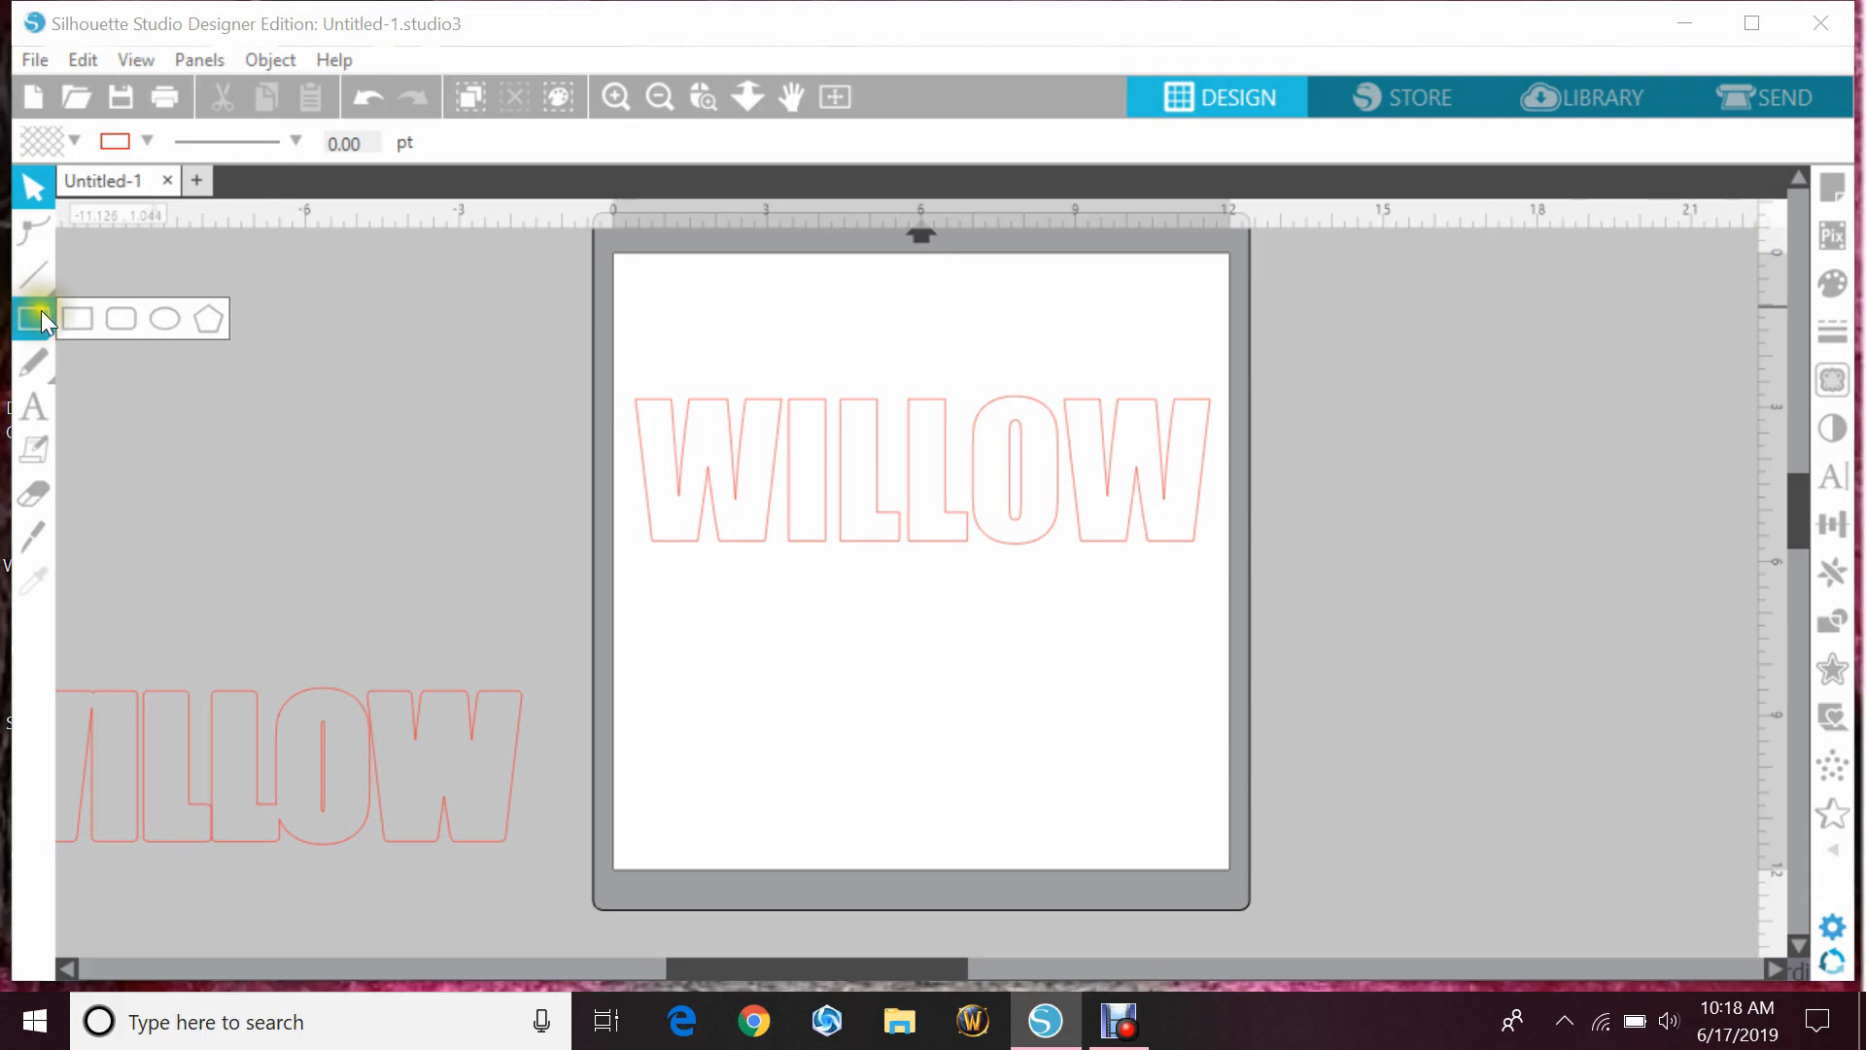
left_click(64, 313)
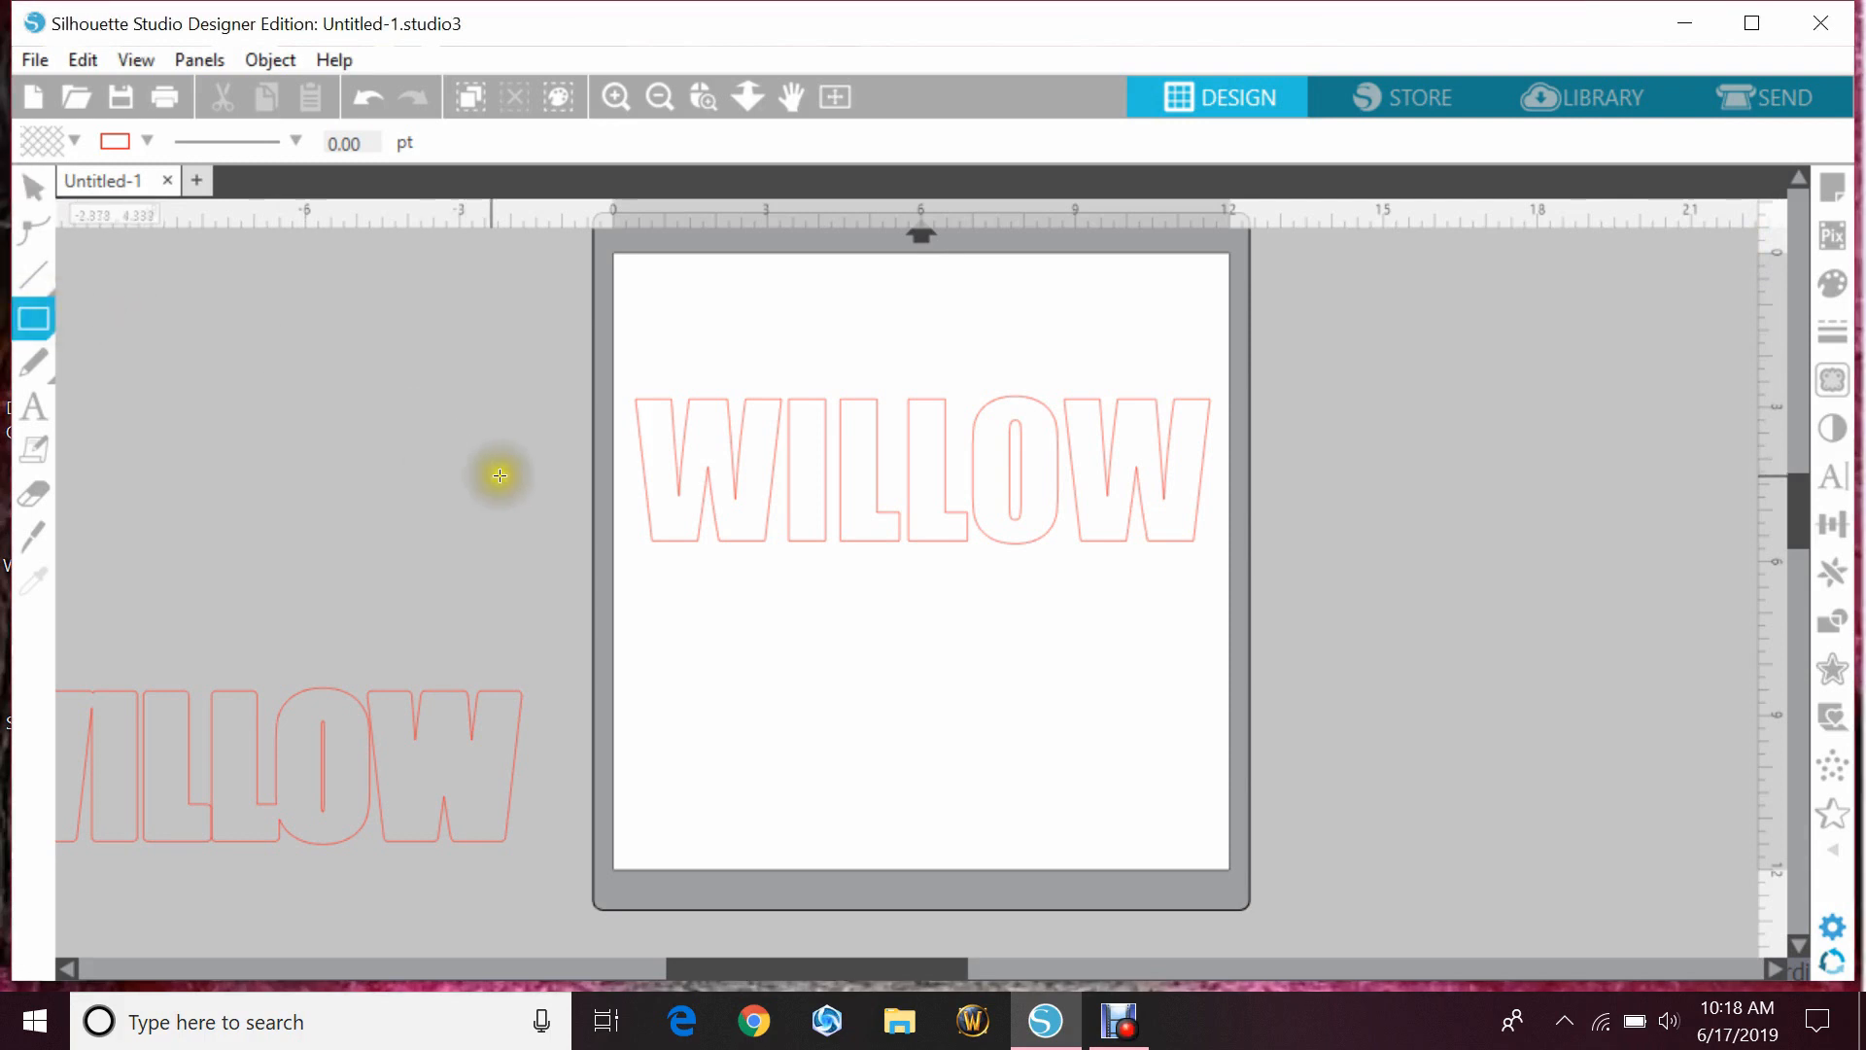
left_click_drag(627, 466, 1219, 473)
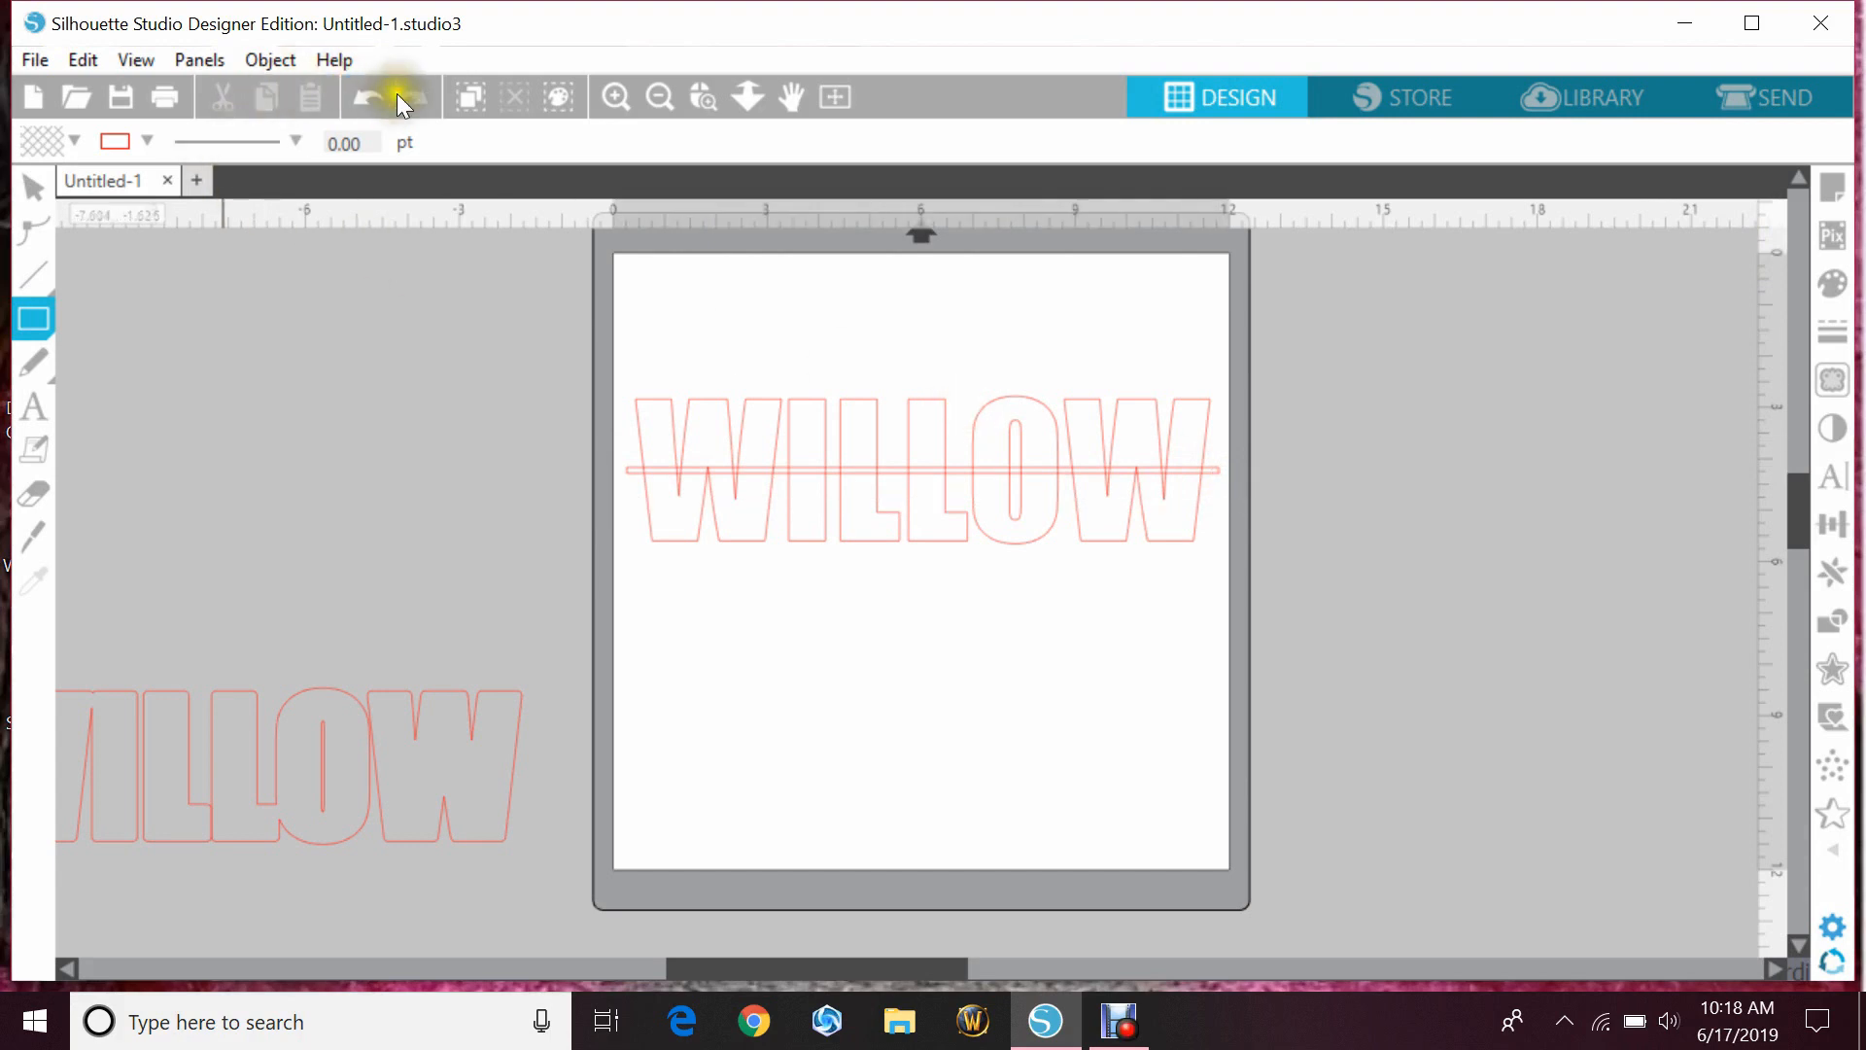
- Reduce the height of the thin rectangle across the letters to about 0.038 in
left_click(707, 97)
left_click_drag(595, 370, 1364, 627)
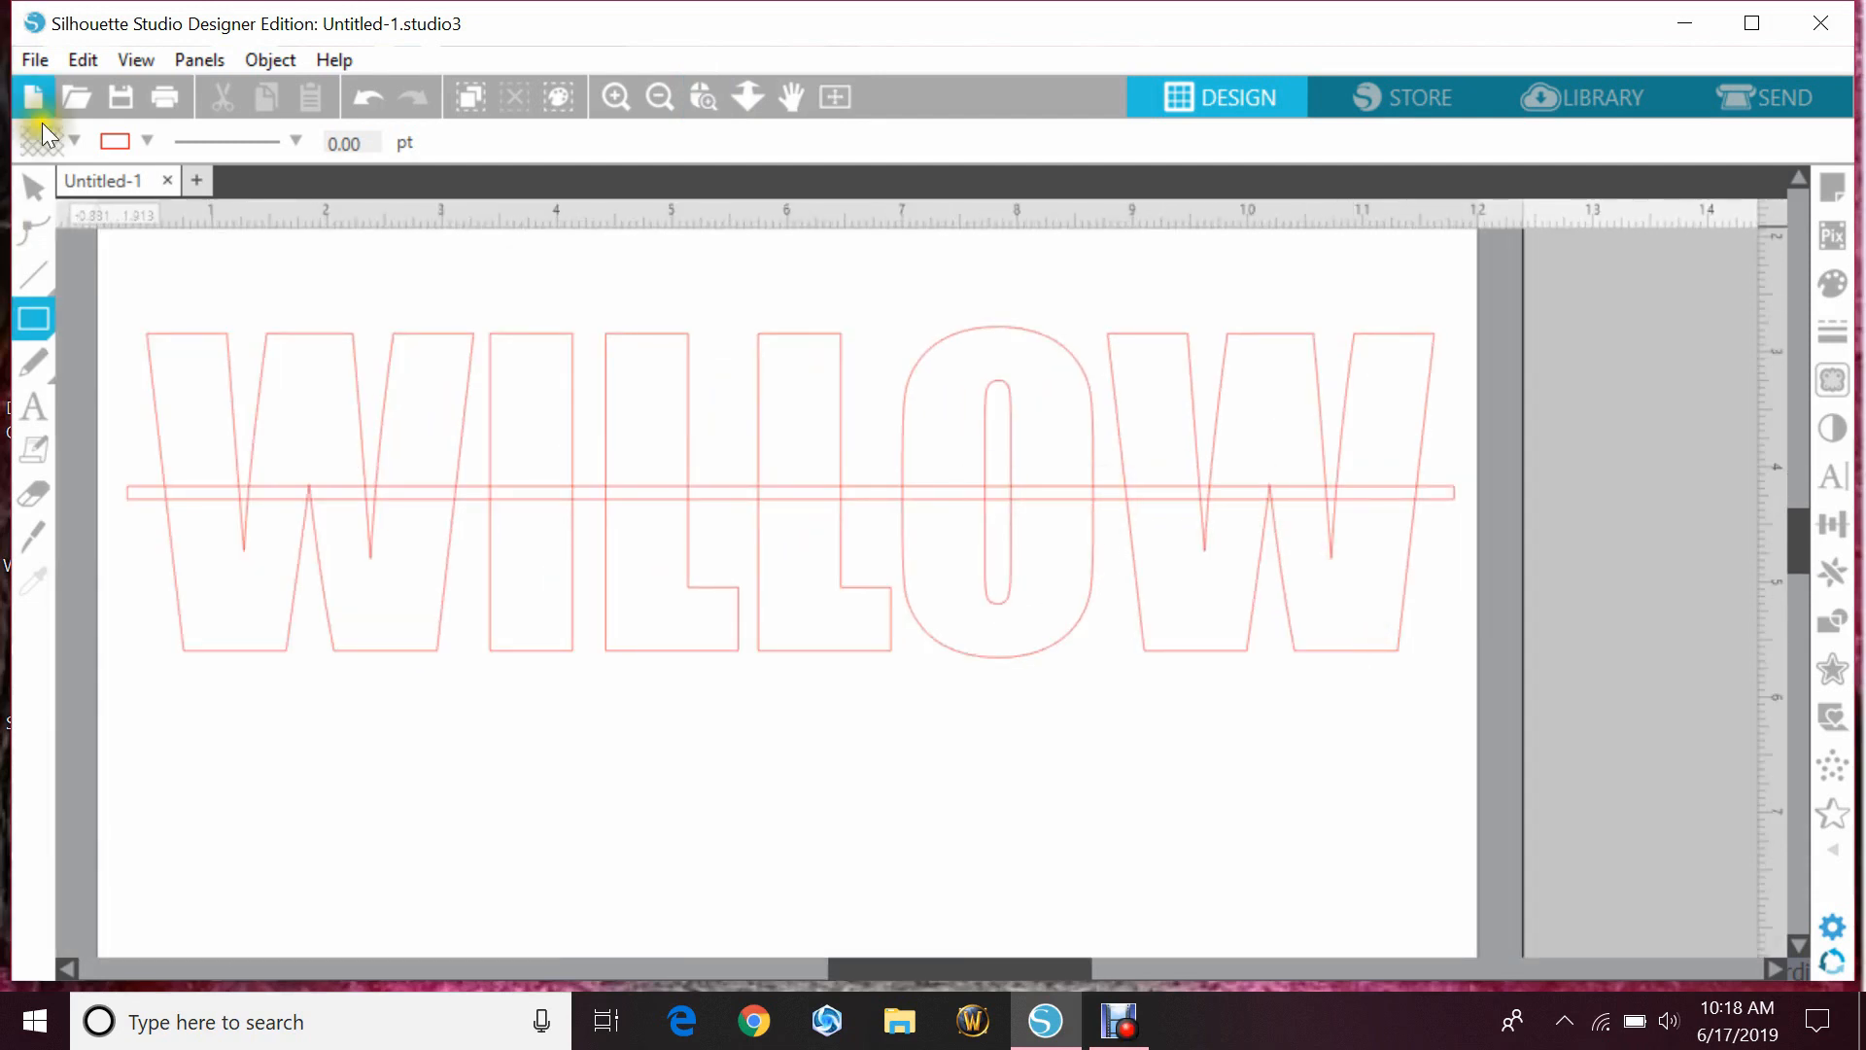
left_click(33, 187)
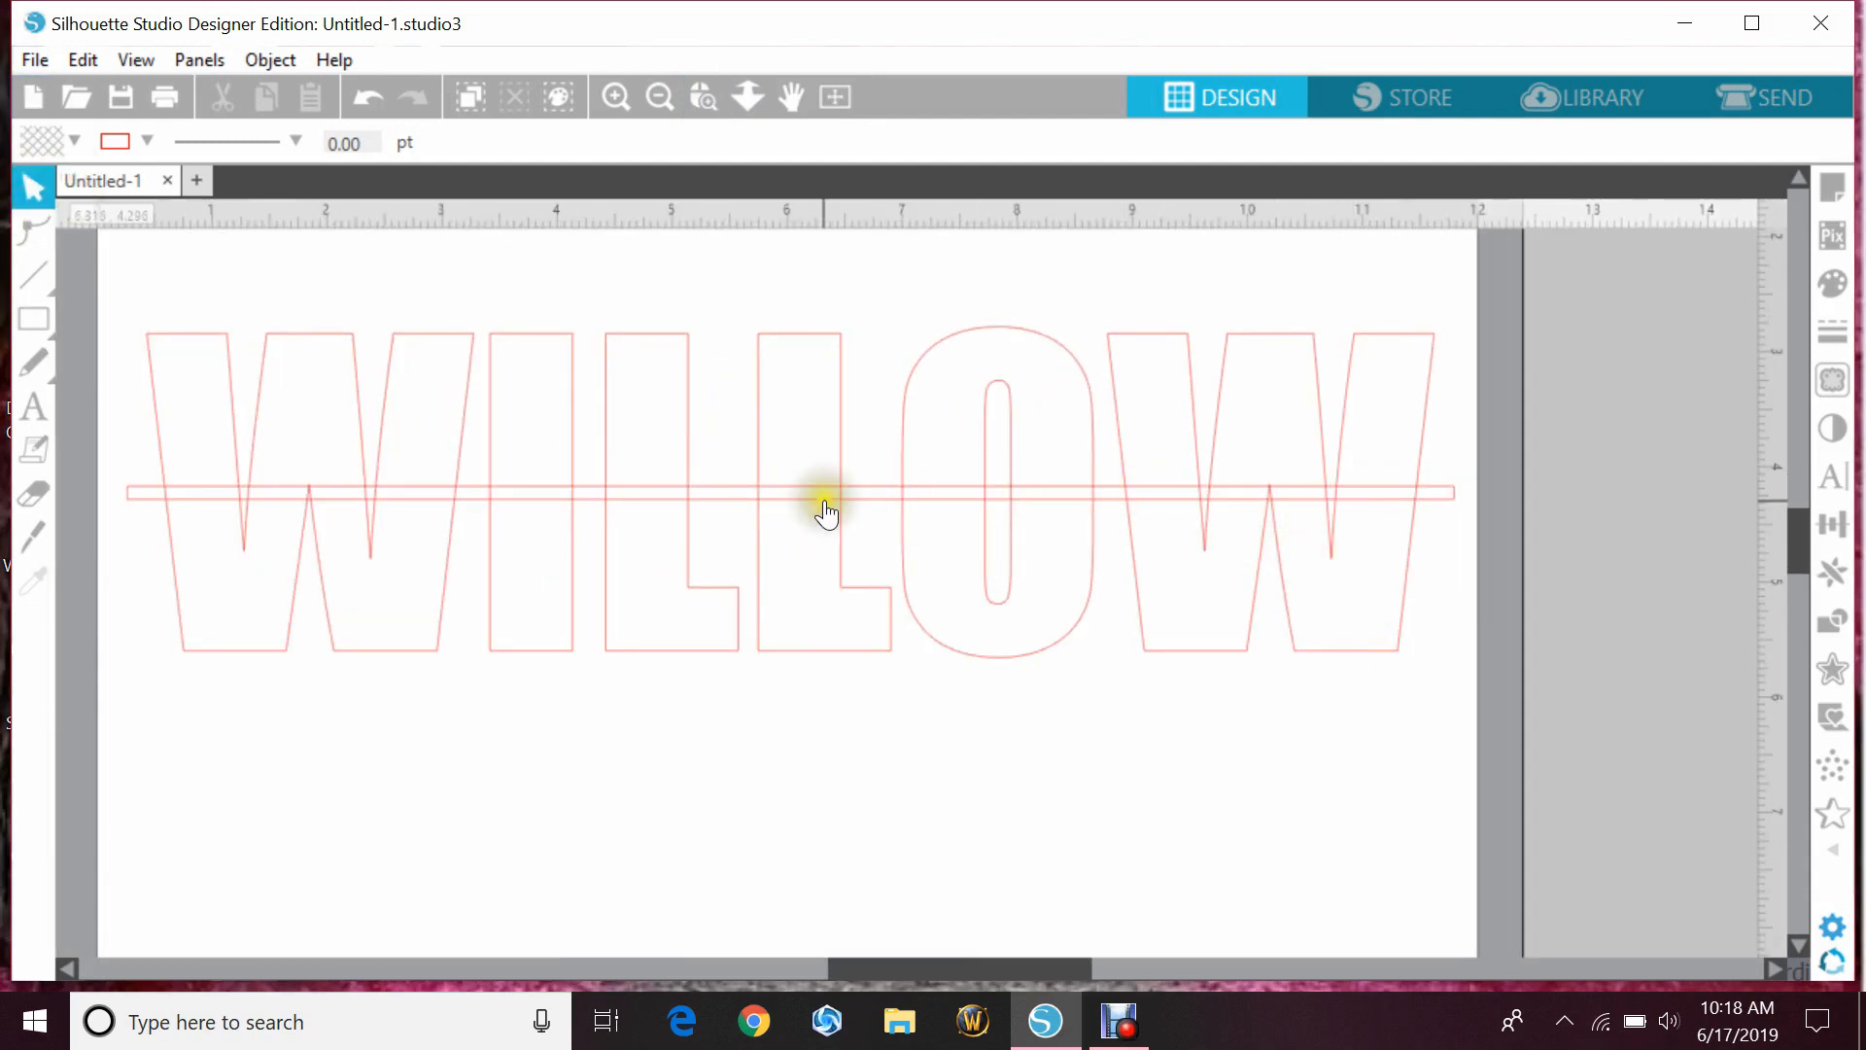
left_click(862, 493)
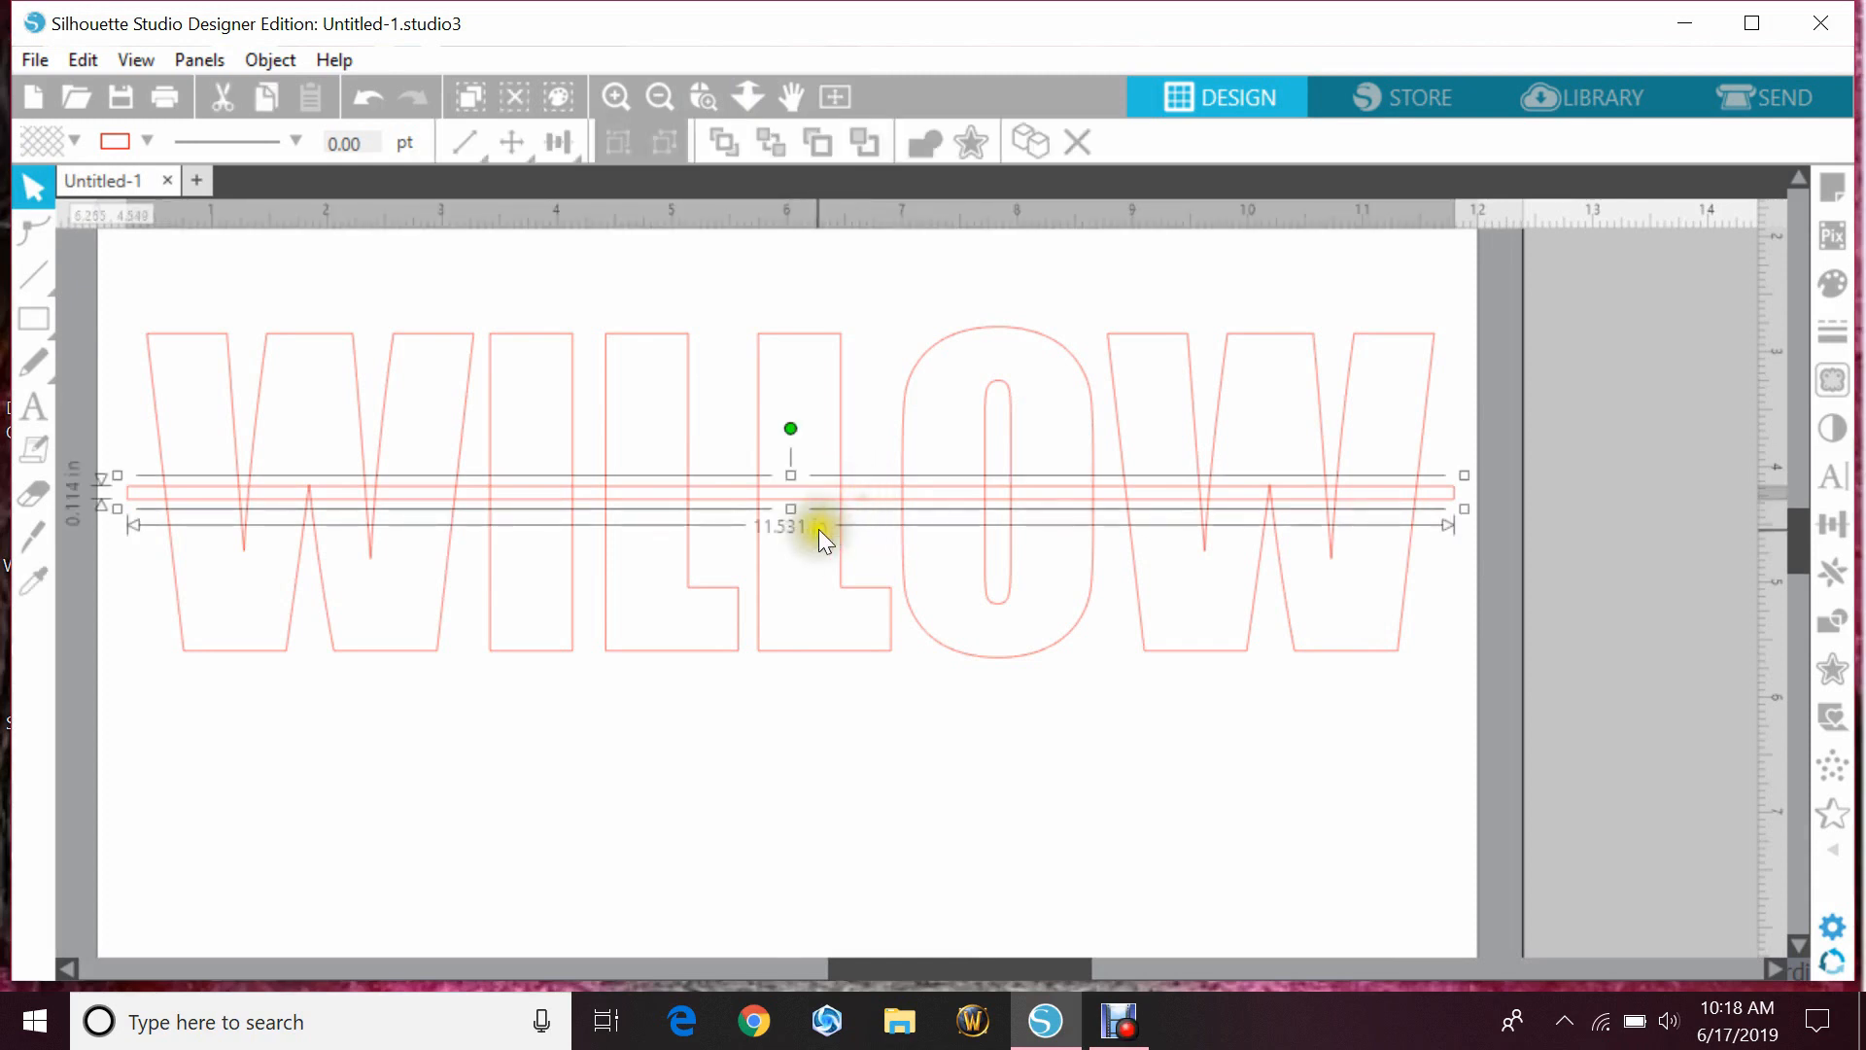
left_click_drag(790, 507, 790, 499)
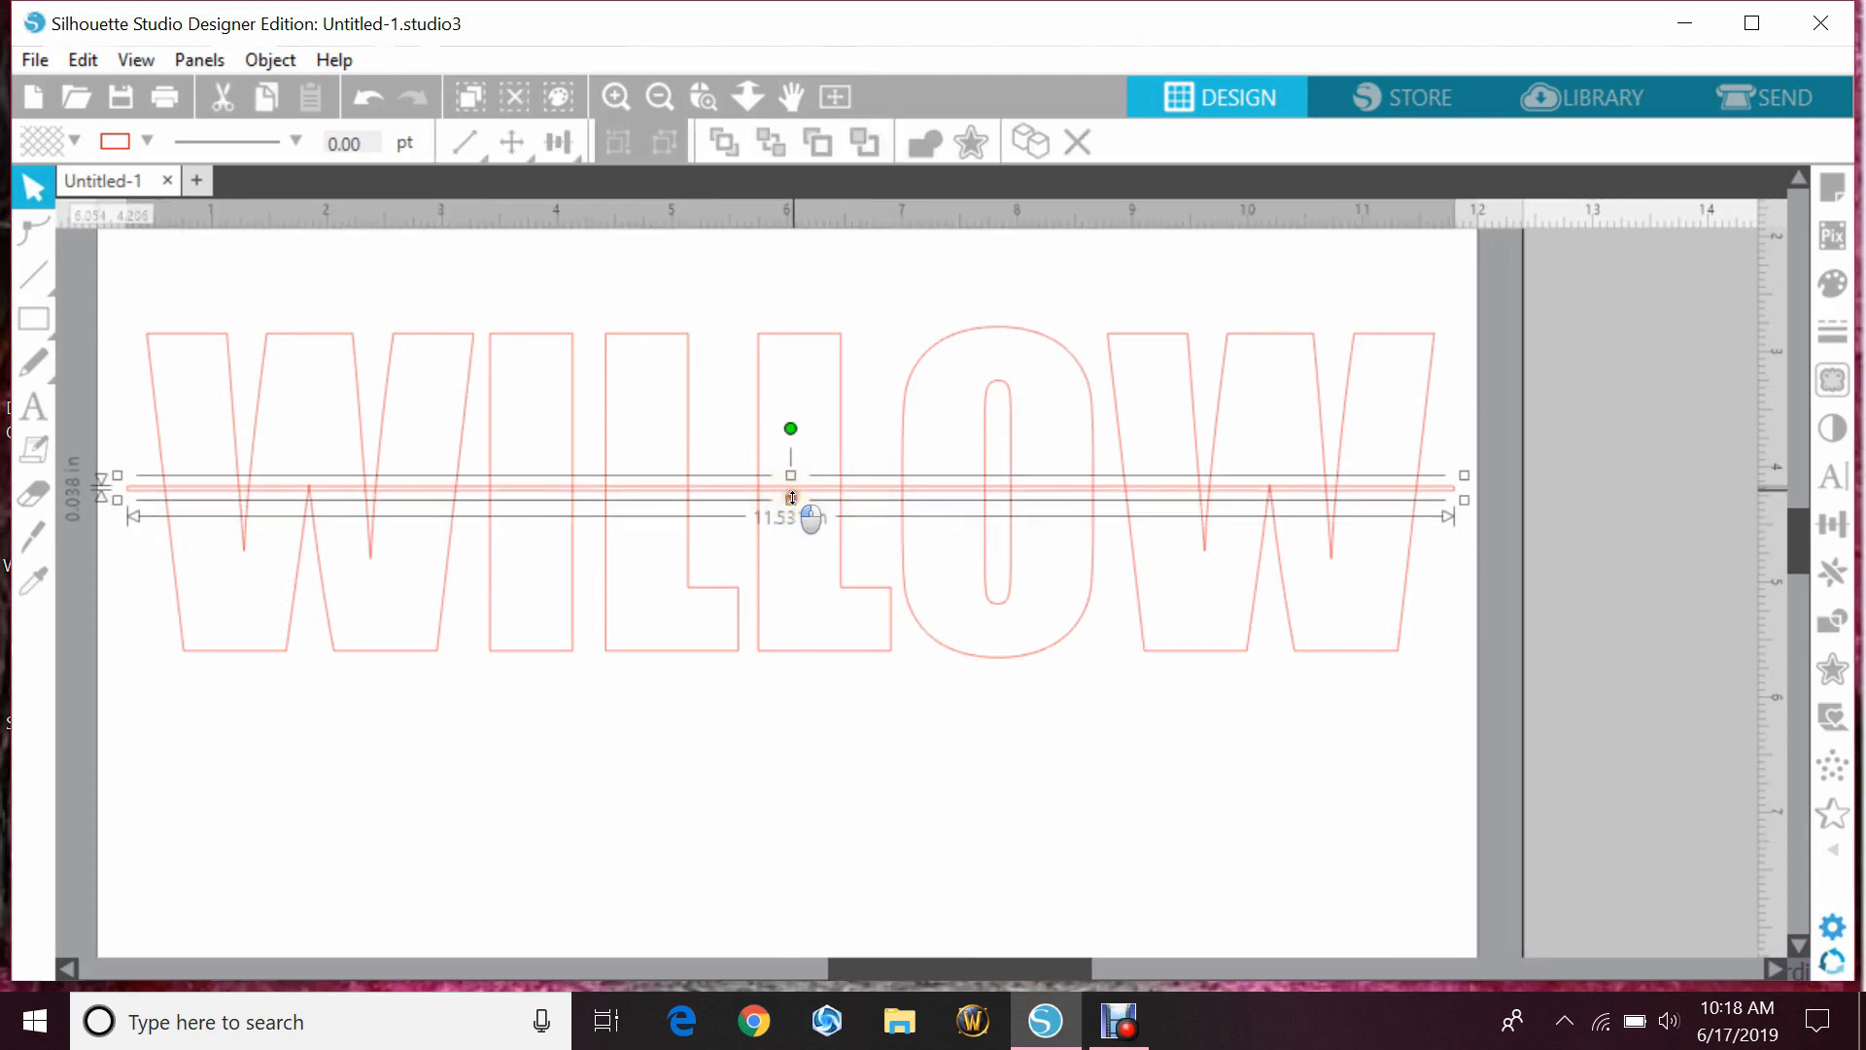
left_click(749, 289)
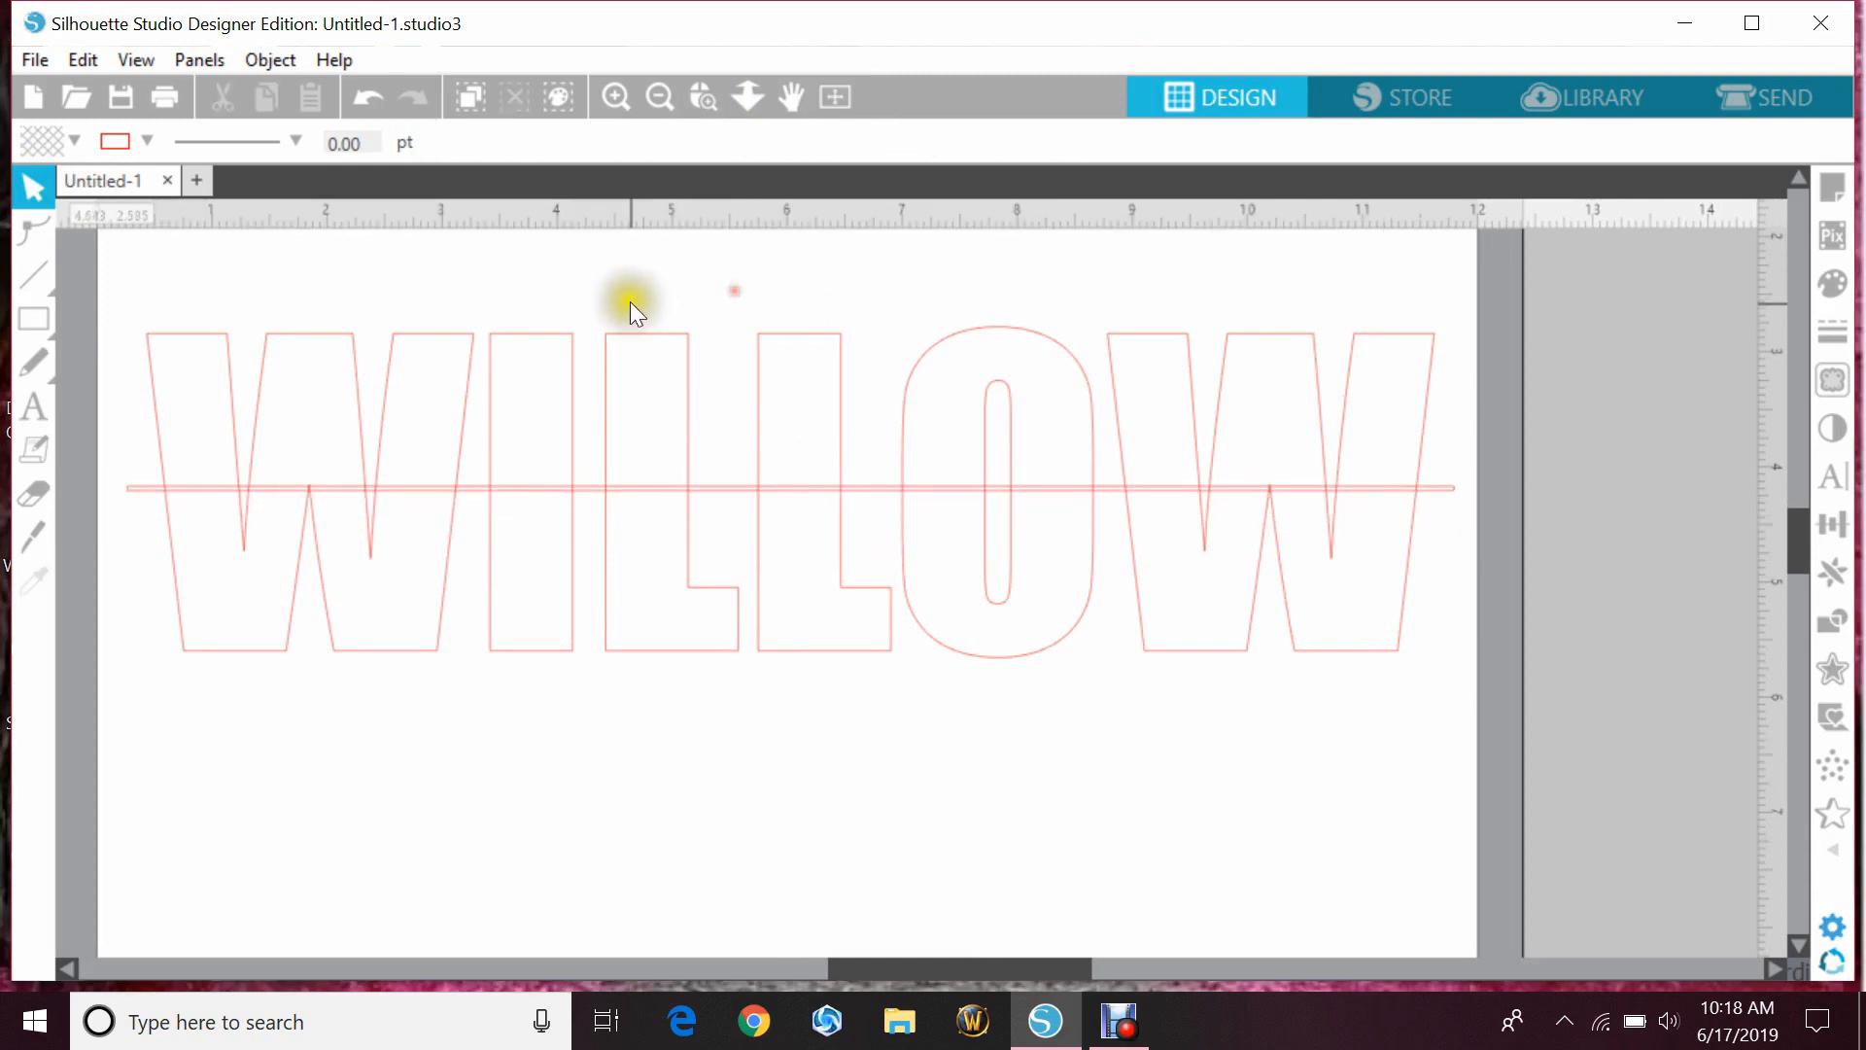
- Align the thin rectangle and the WILLOW text to each other by their vertical centres
left_click_drag(627, 294, 872, 690)
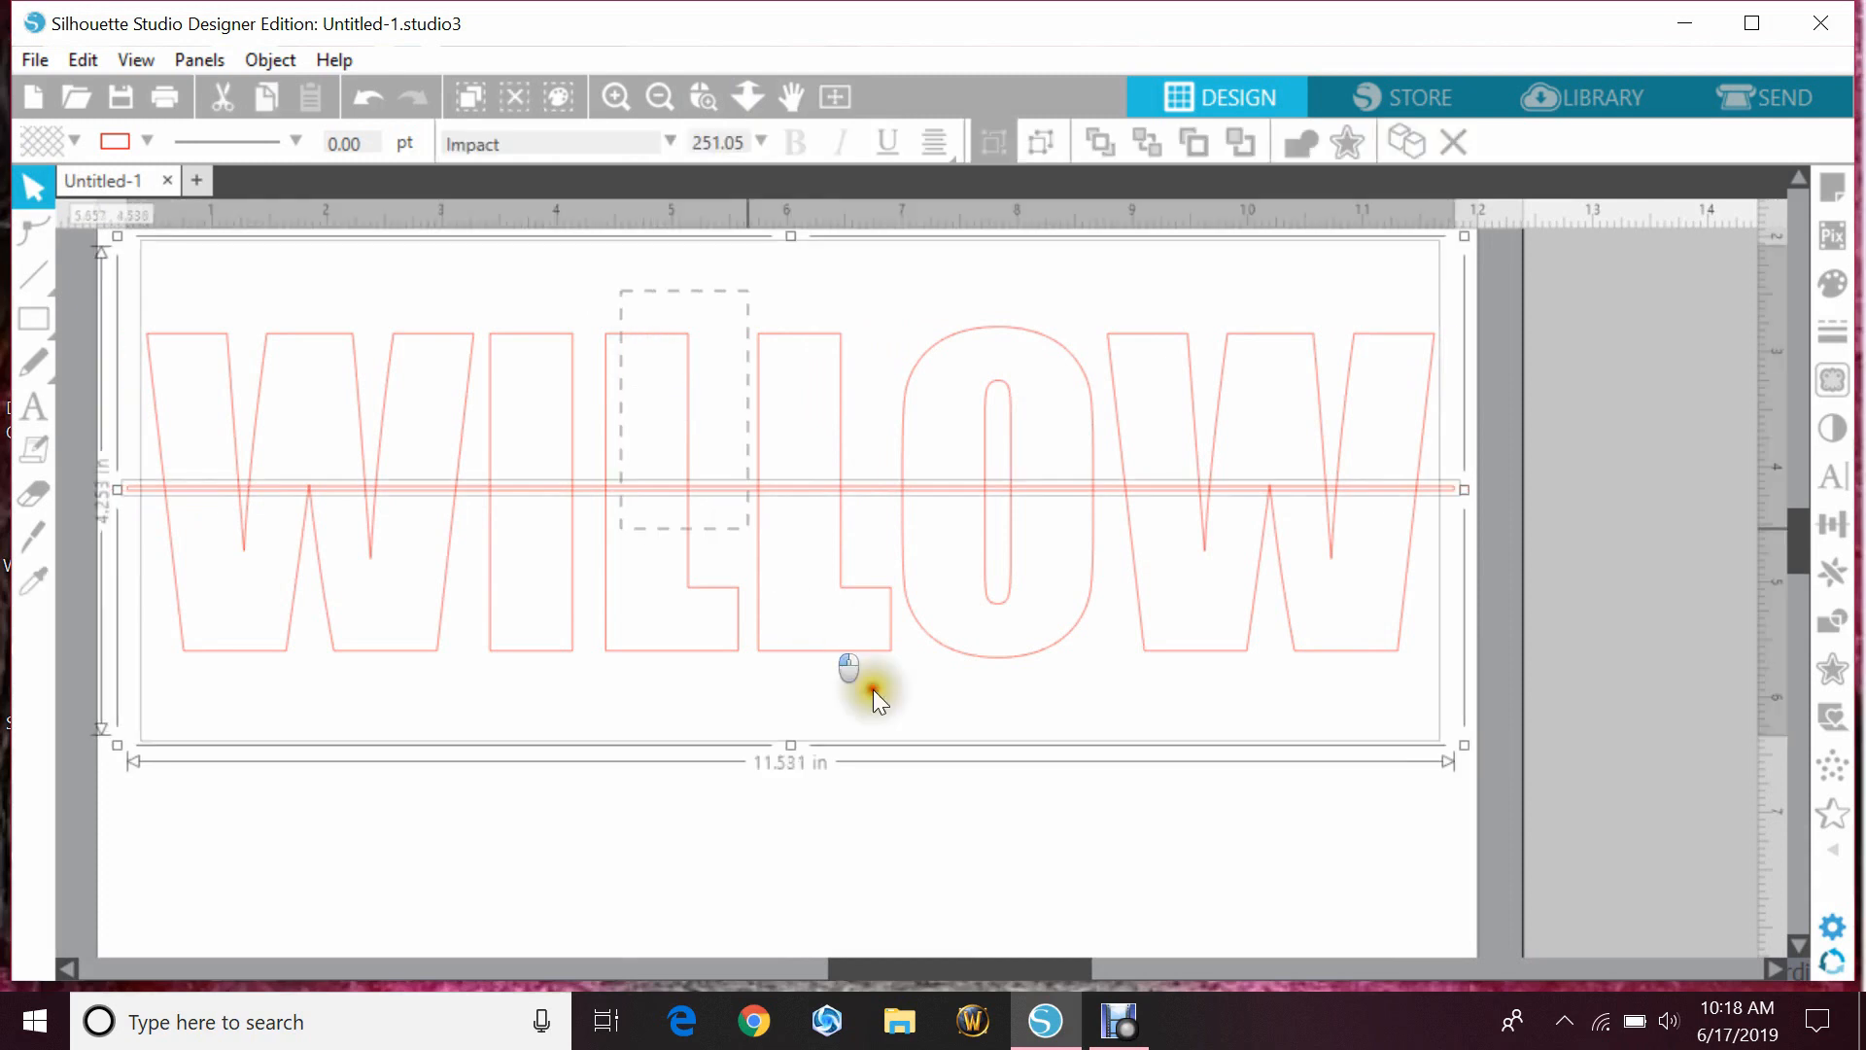
left_click(1831, 525)
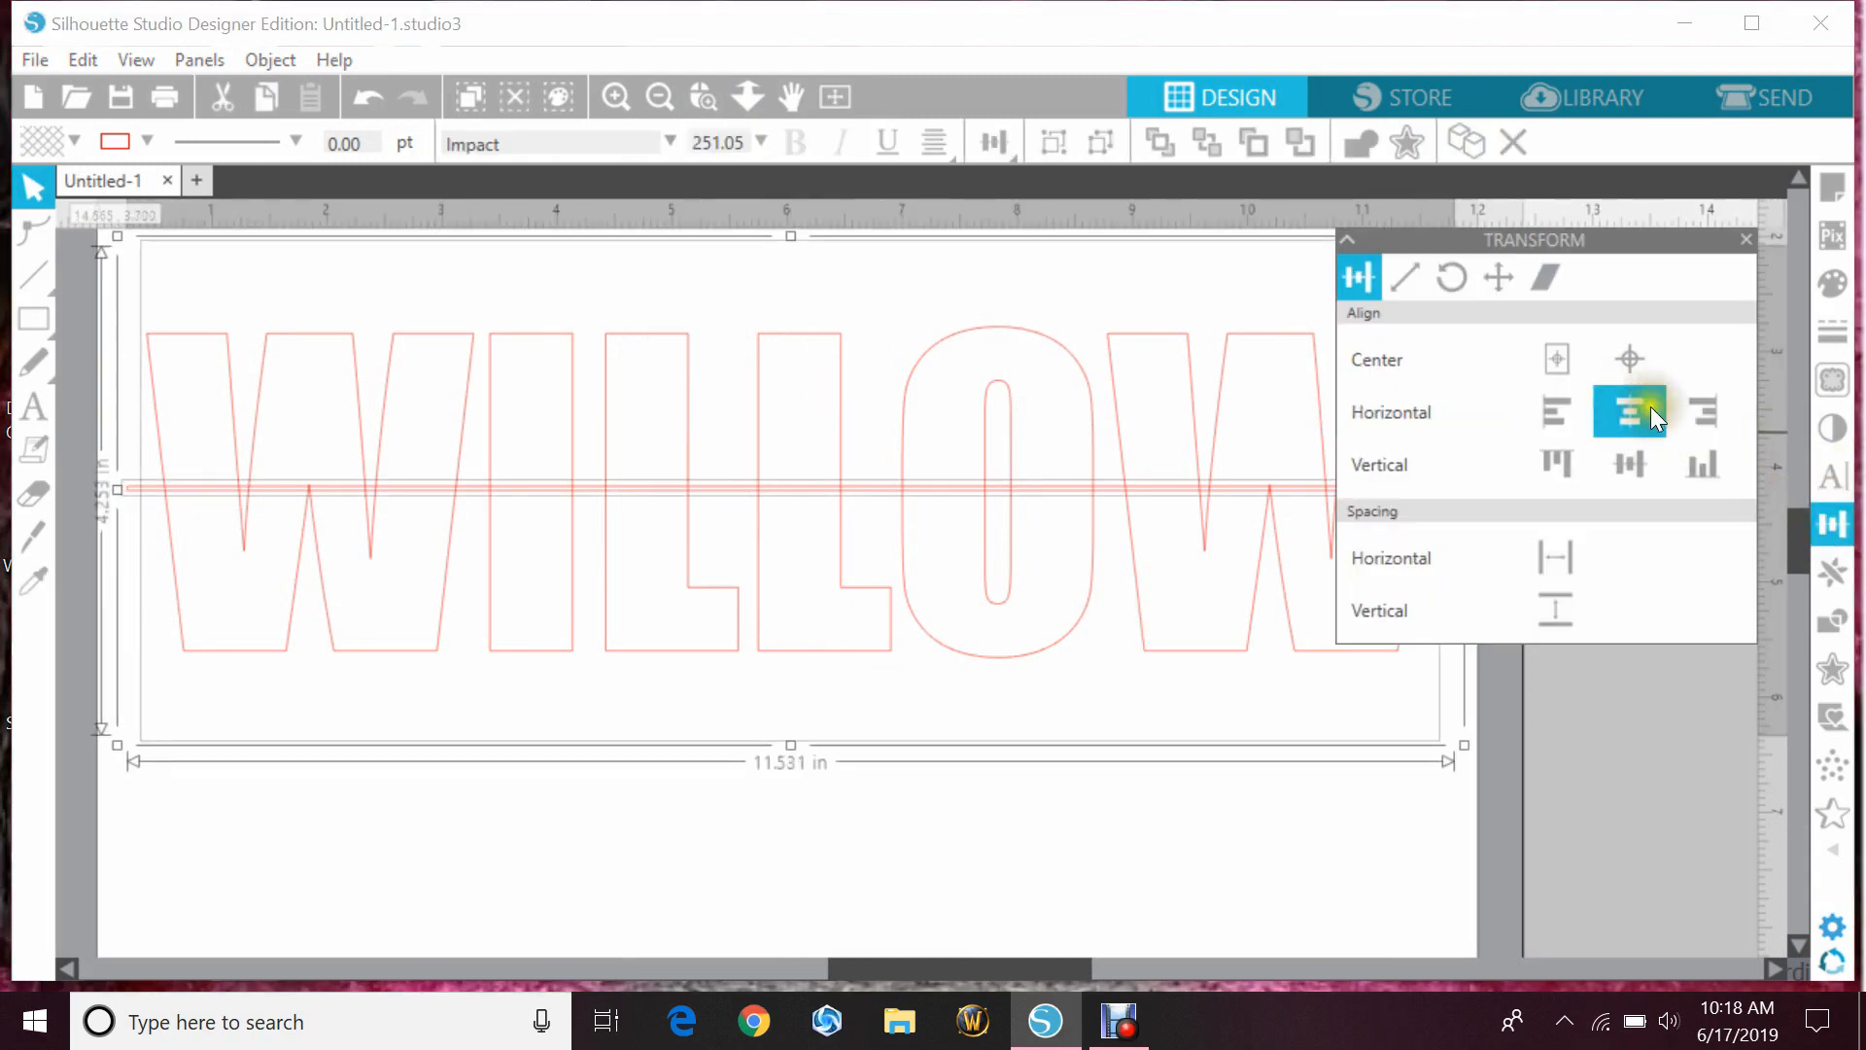
left_click(1637, 459)
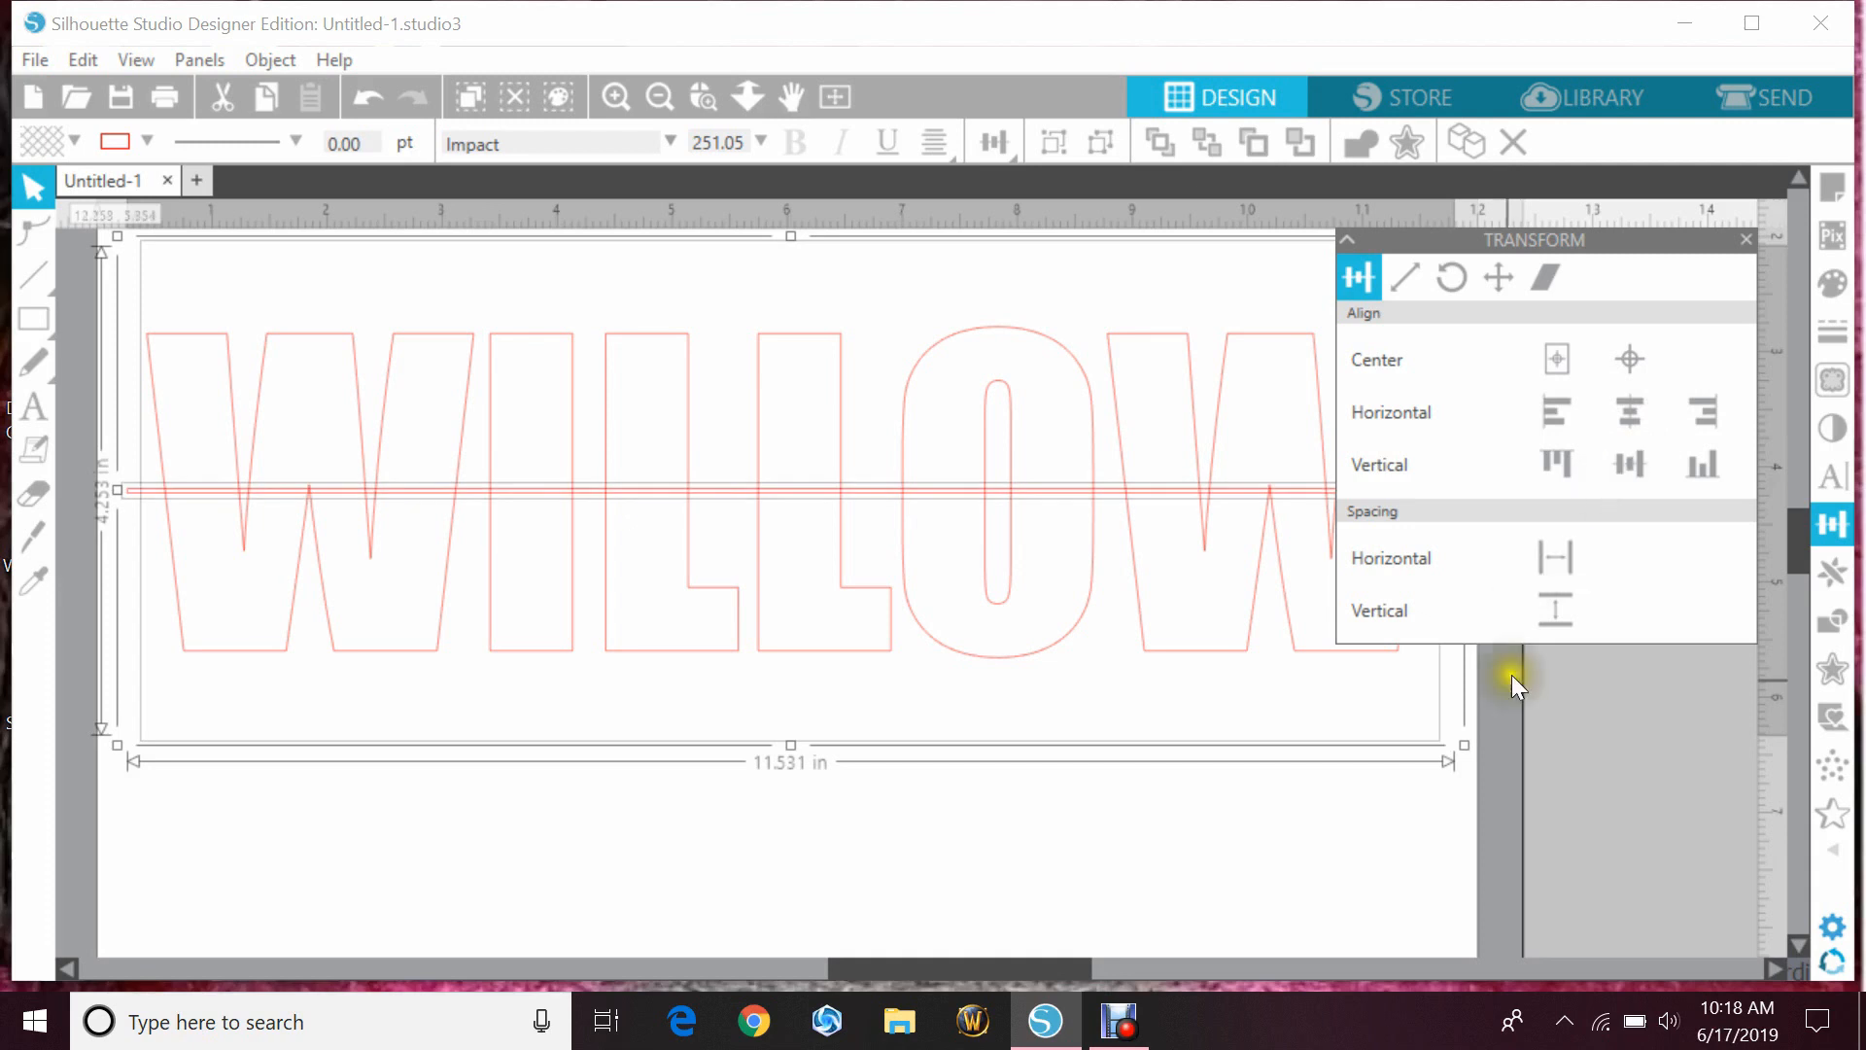
left_click(1413, 848)
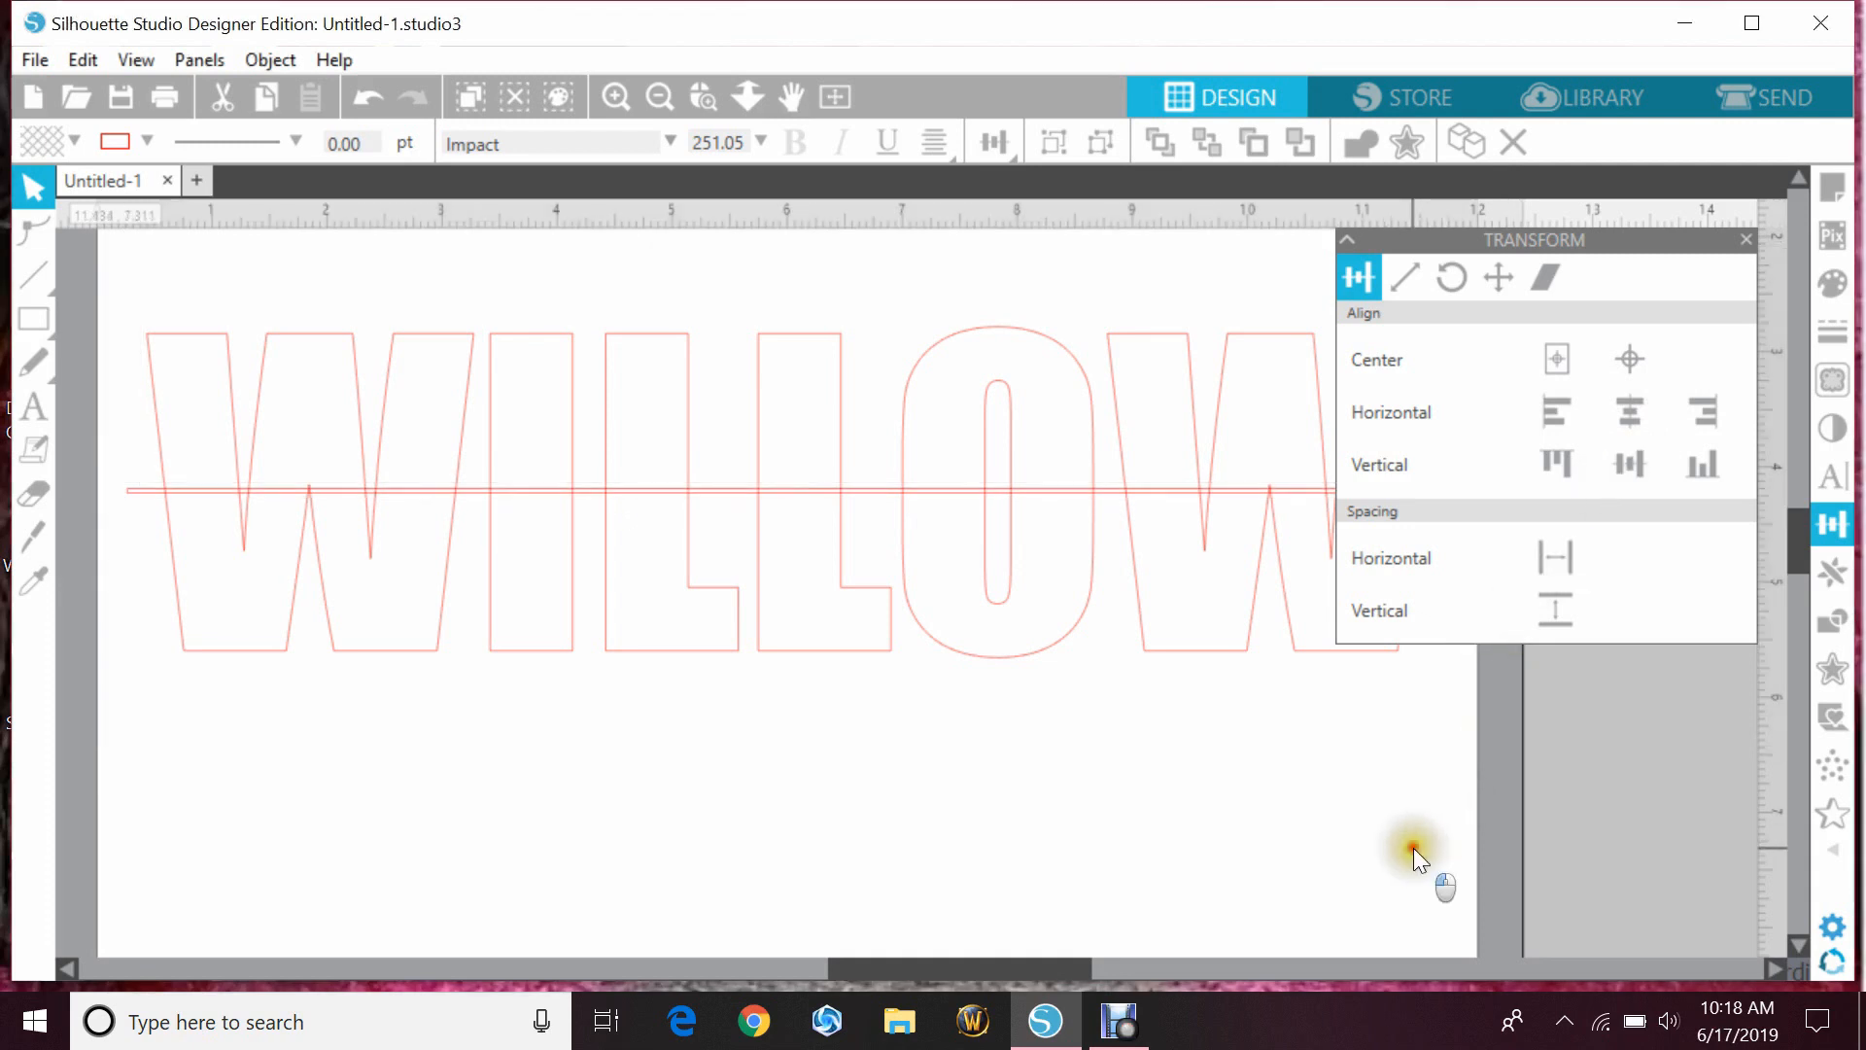
left_click(1748, 239)
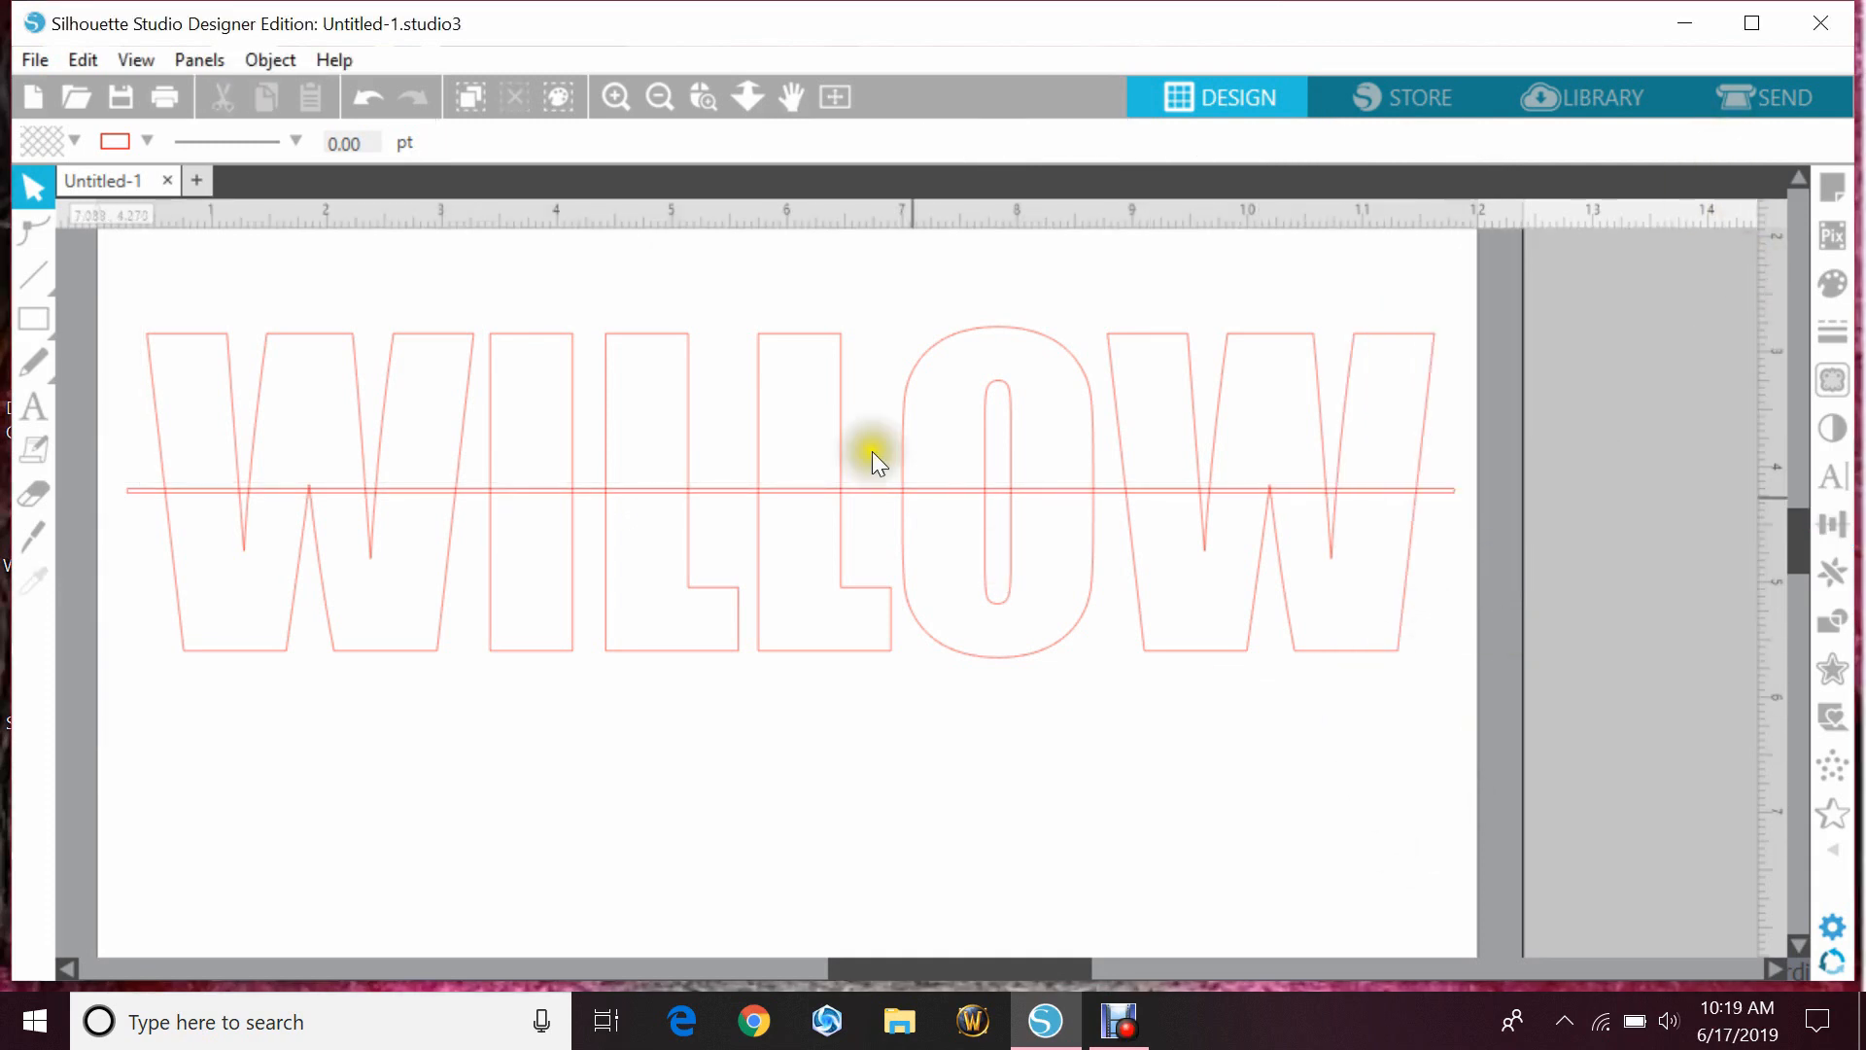
- Apply Subtract All to the WILLOW text and the thin rectangle to split the letters along the bar
left_click_drag(805, 284, 997, 715)
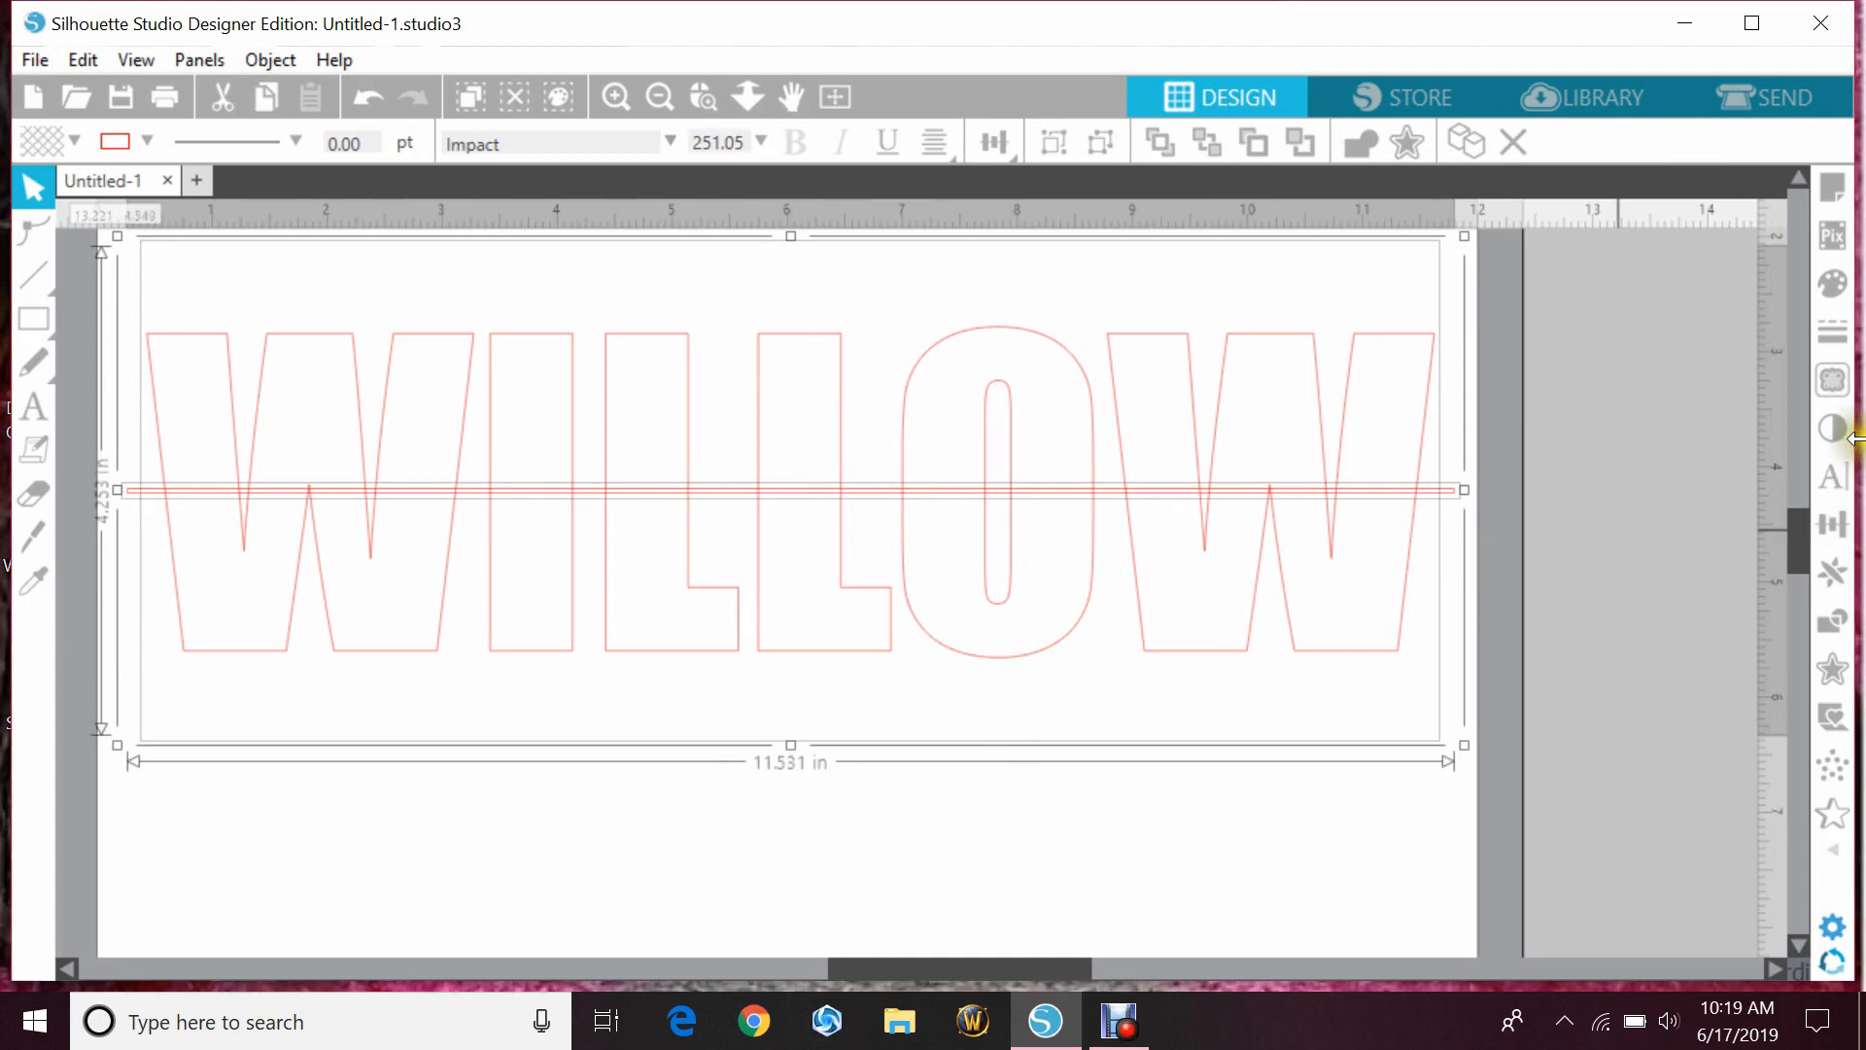
left_click(1837, 621)
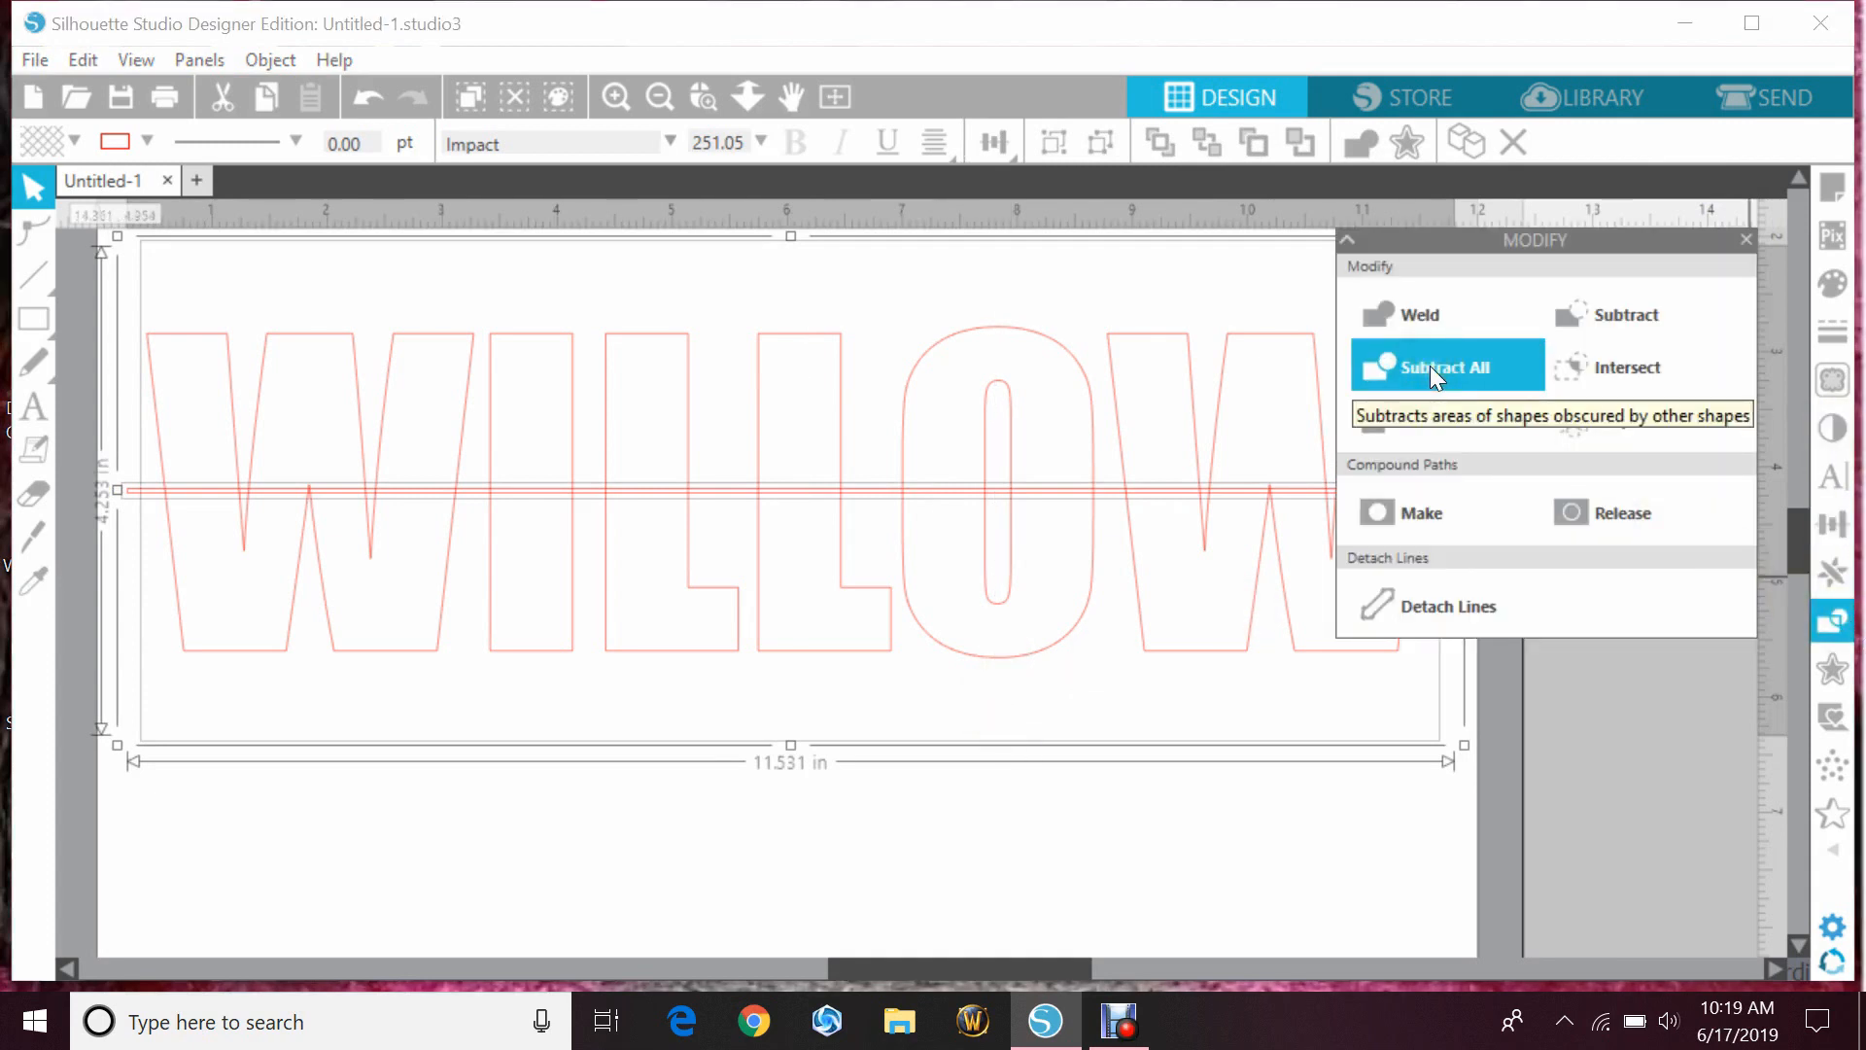
left_click(1747, 240)
left_click(1390, 756)
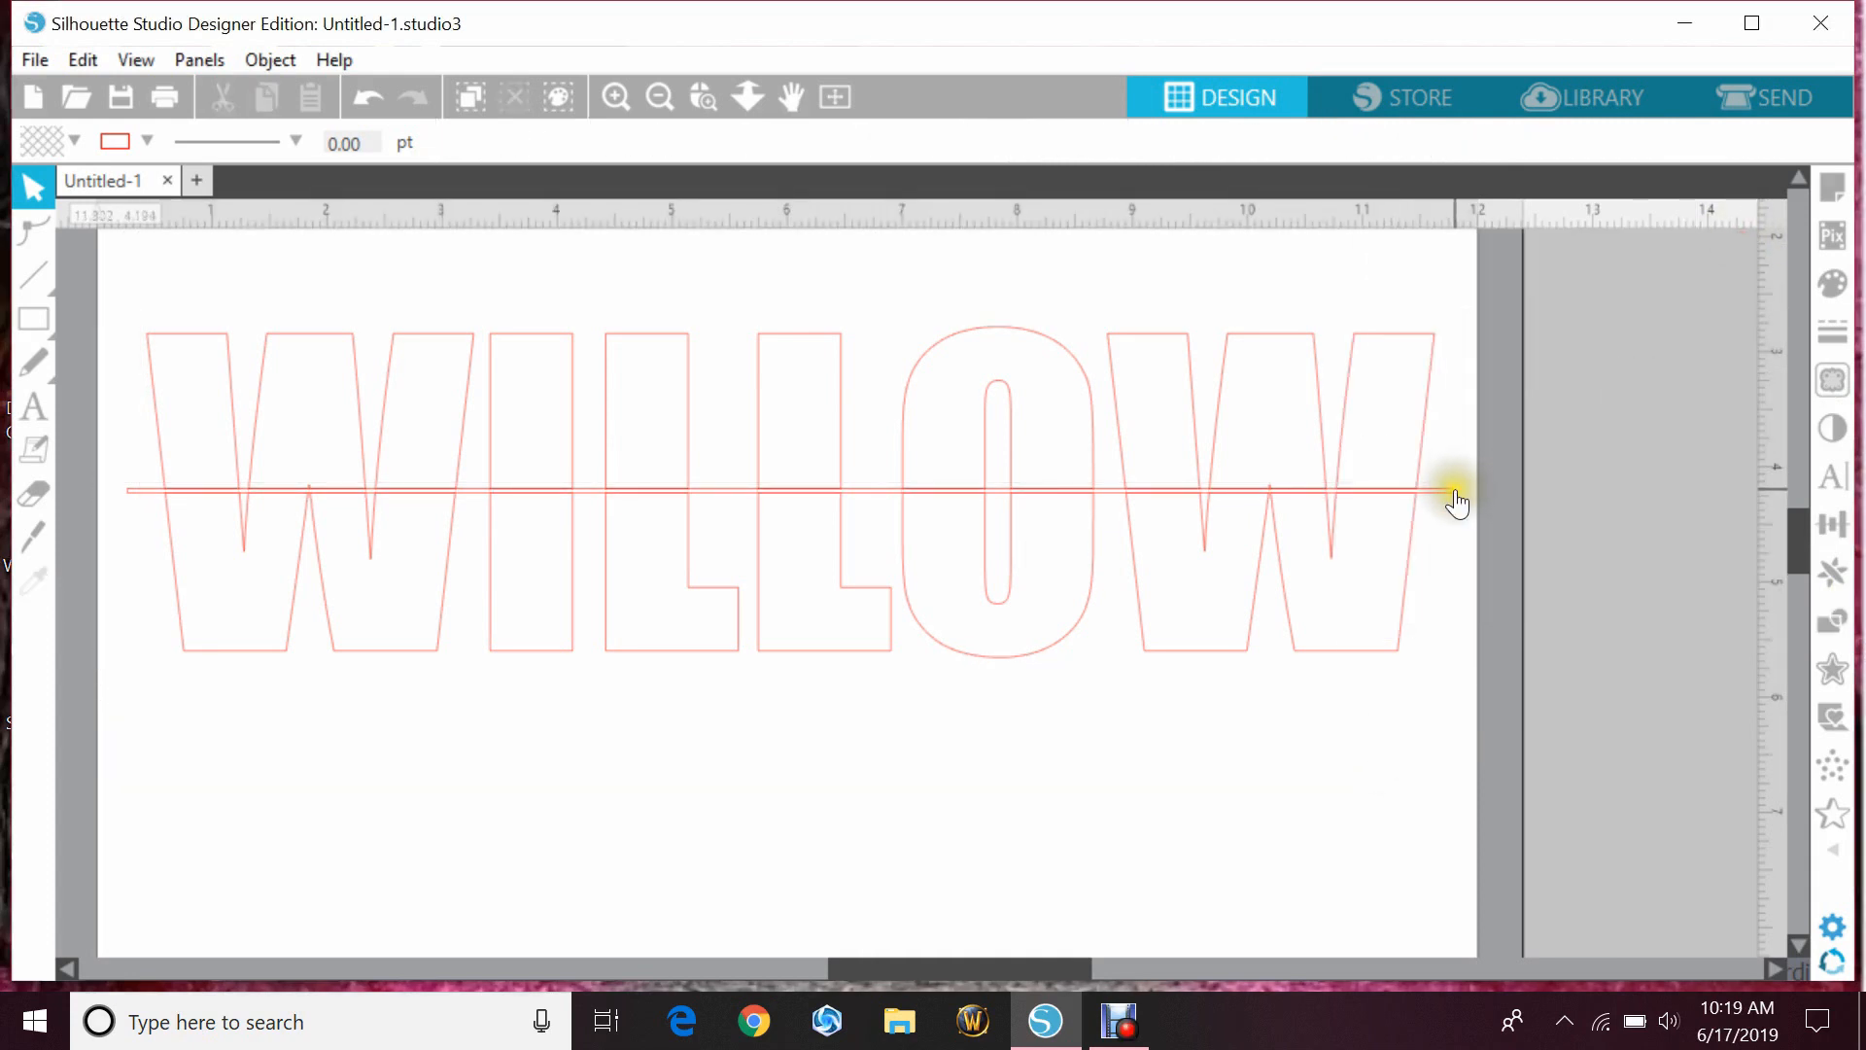
- Delete the leftover thin rectangle running across the middle of the WILLOW letters
left_click(1455, 491)
key("Delete")
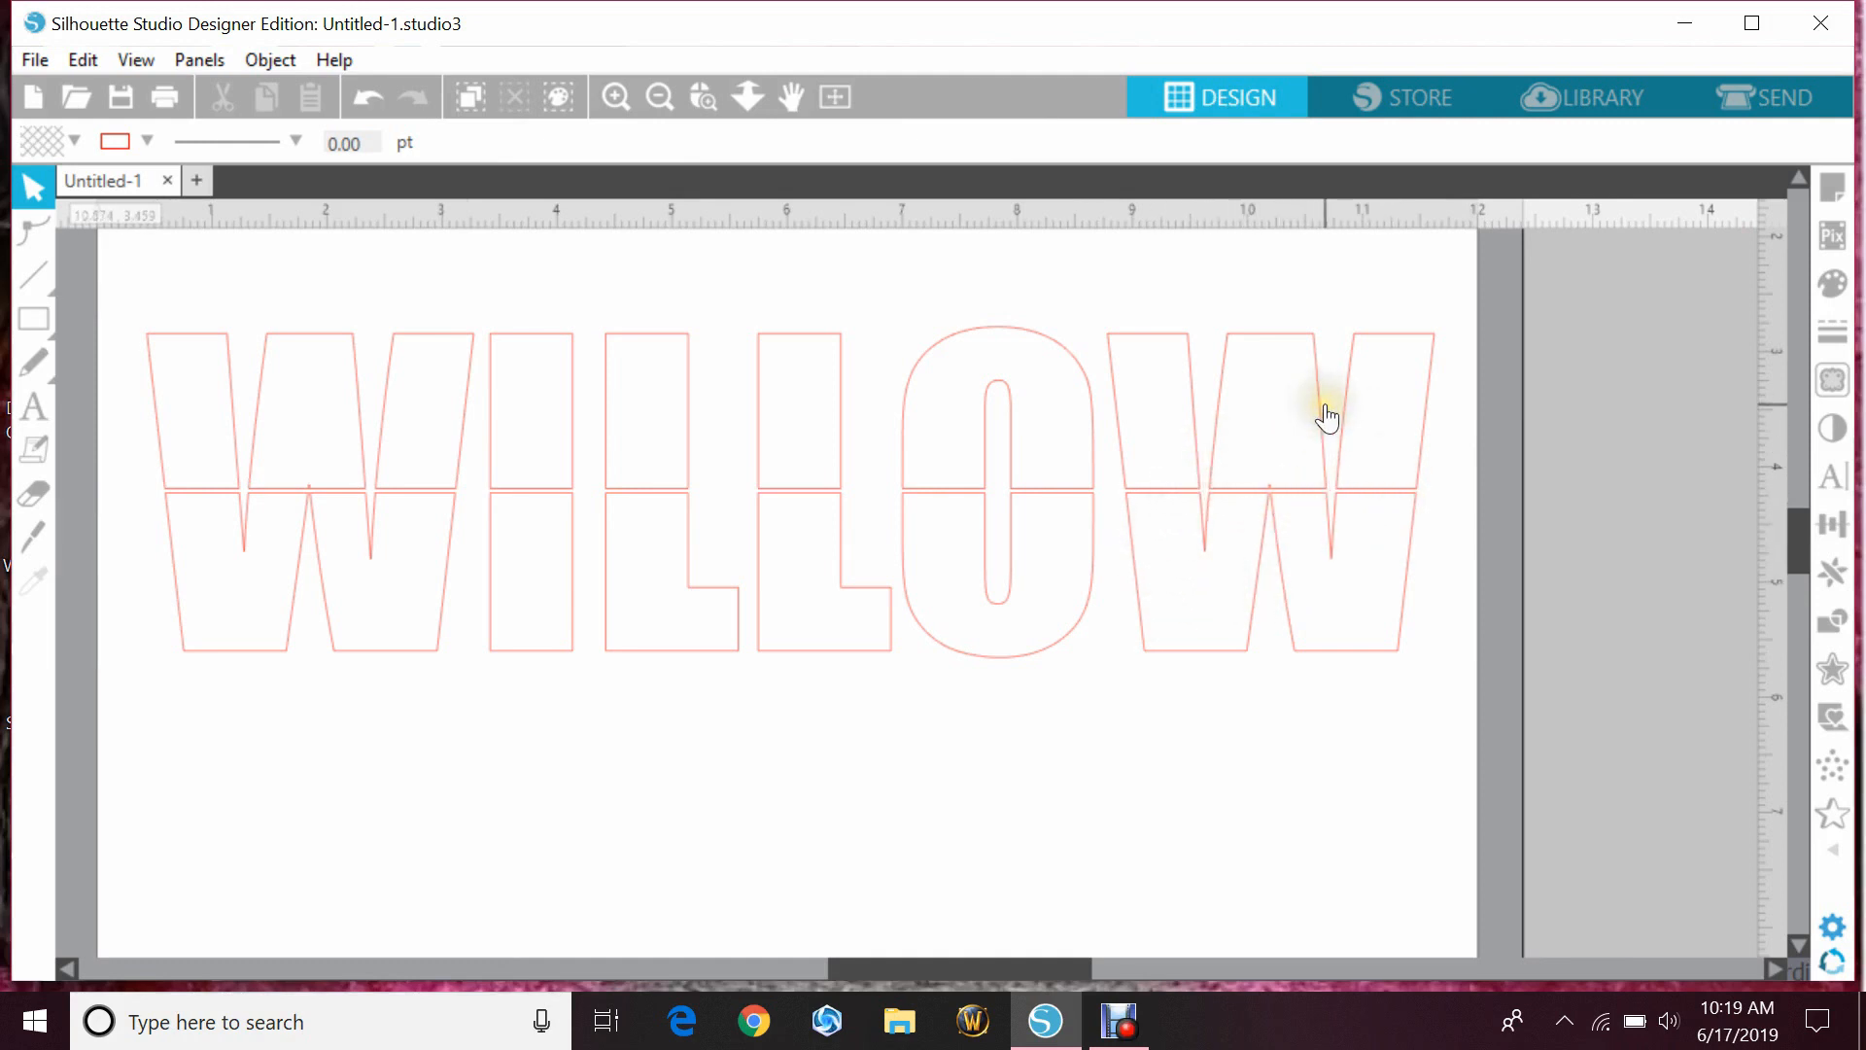
left_click(1292, 405)
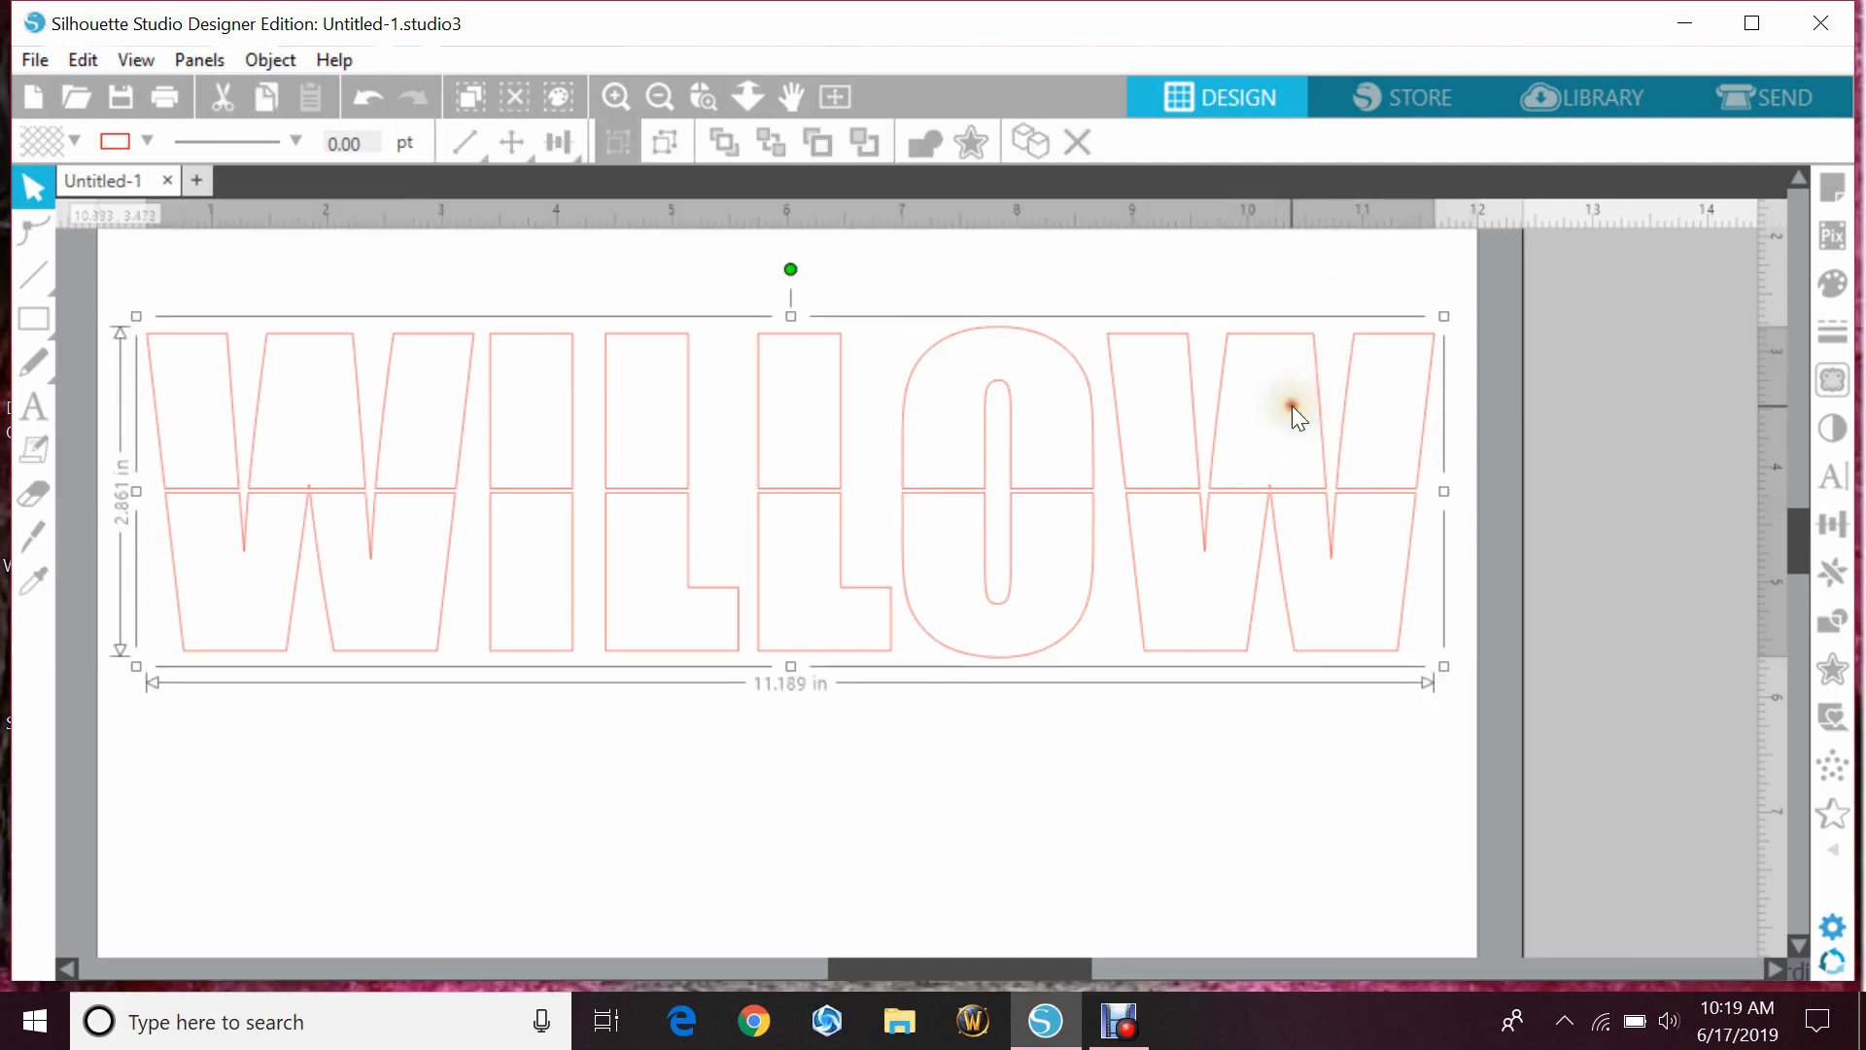
left_click(1349, 744)
- Narrow the program window so that the photo files on the desktop are exposed beside it
left_click(1752, 23)
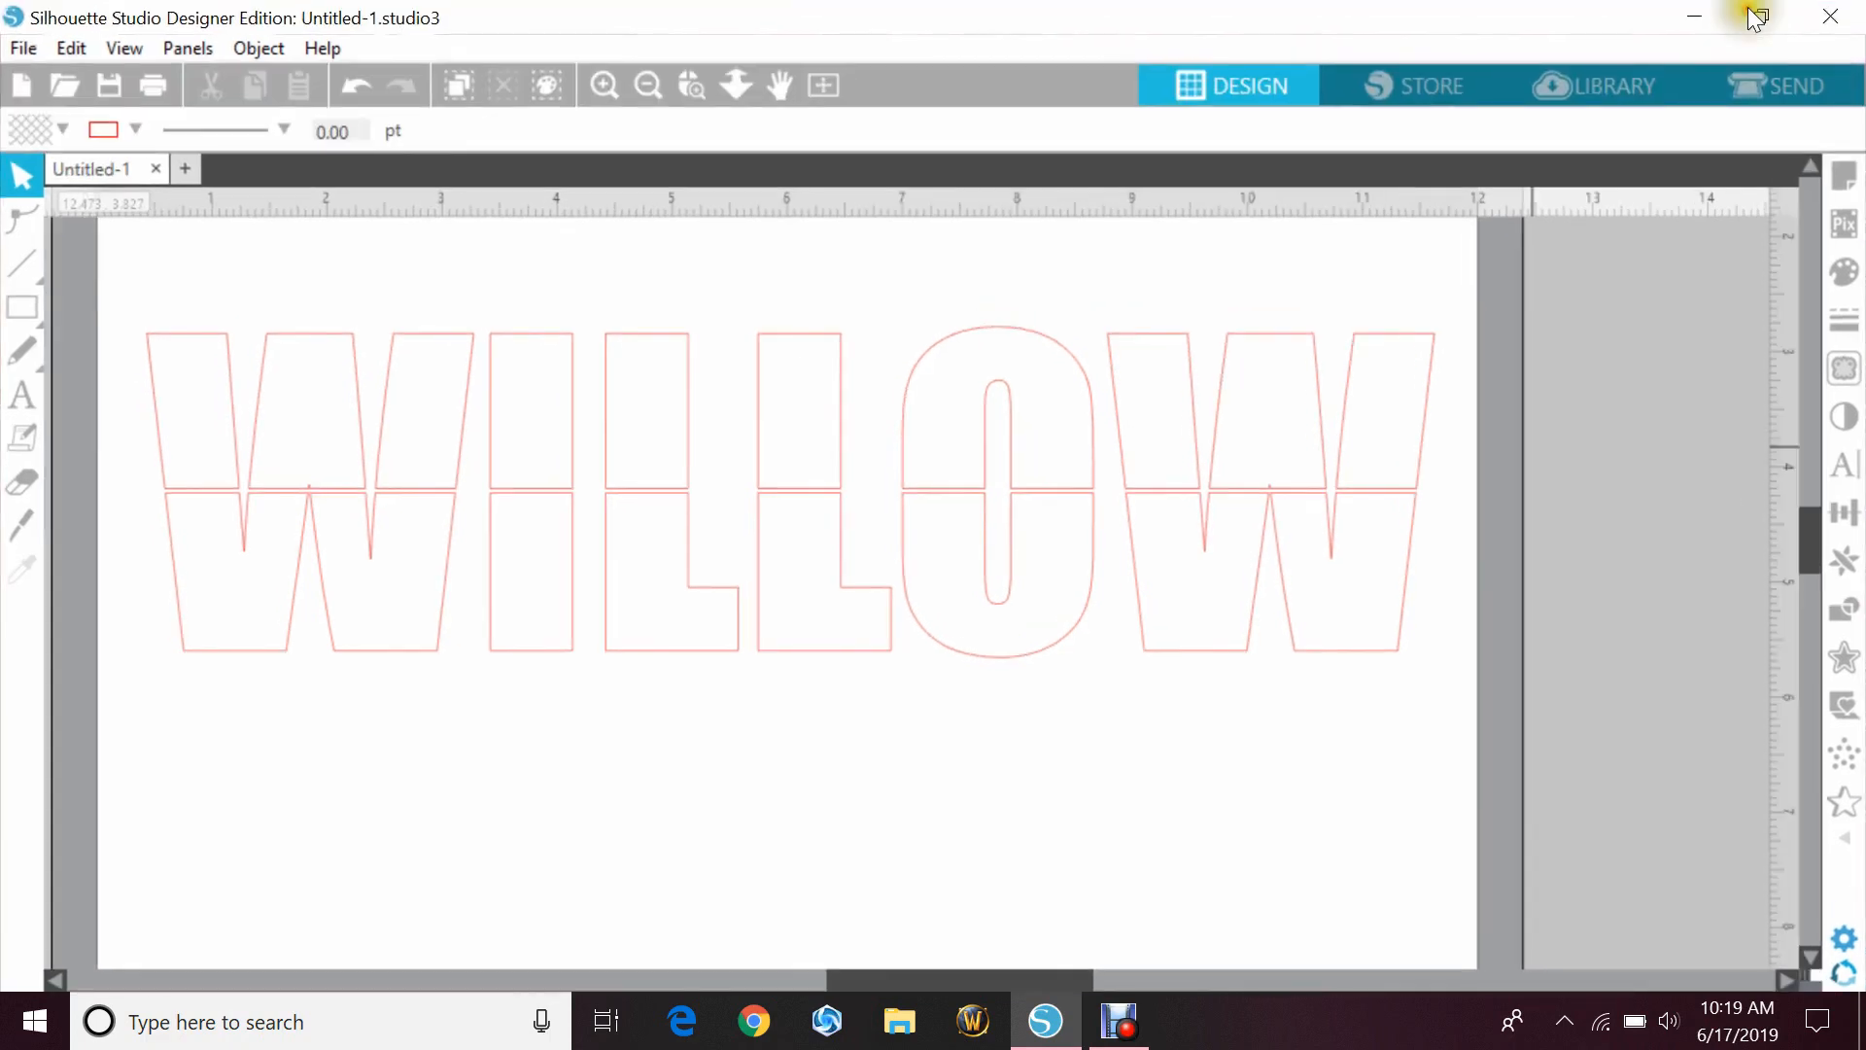
left_click(1756, 17)
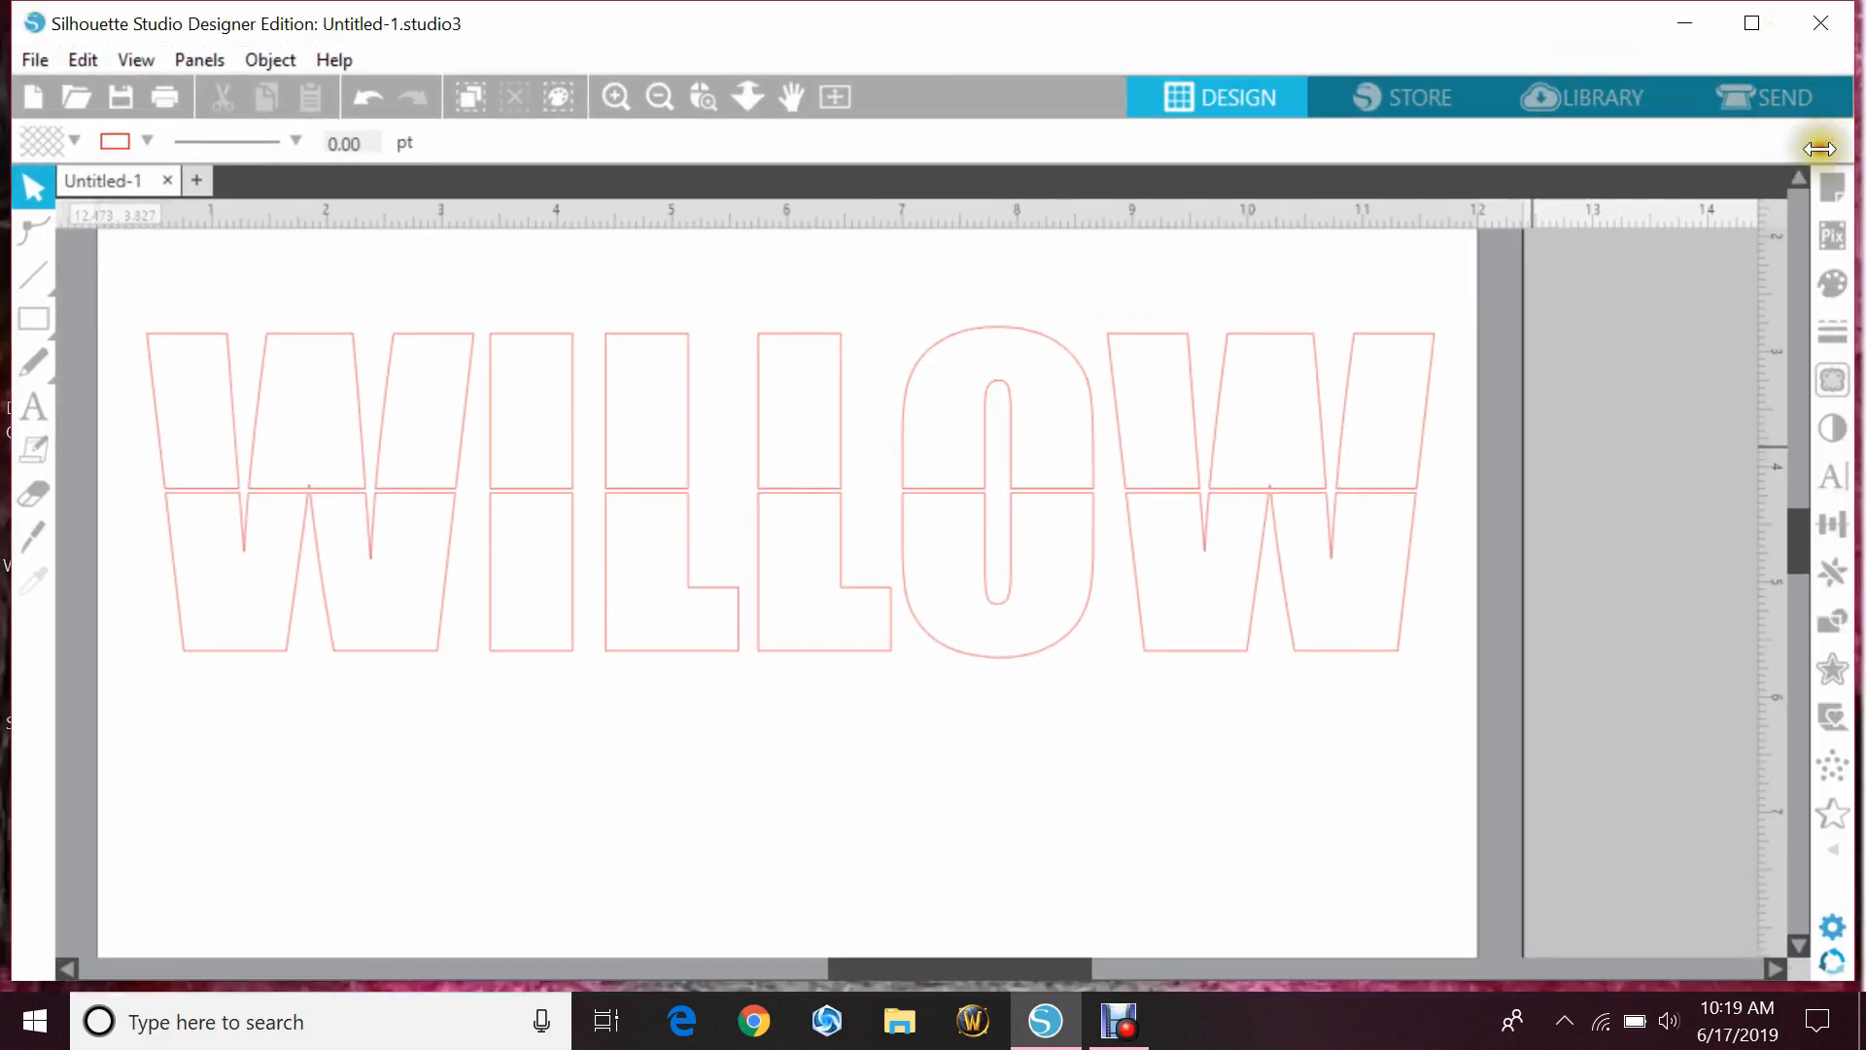
left_click_drag(1820, 148, 1648, 176)
- Fill the last W's upper-right piece with IMG_3659, lower-right with IMG_4266, lower-left with IMG_3847 and upper-middle with Wonder Willow from the desktop
left_click_drag(1687, 241, 1536, 360)
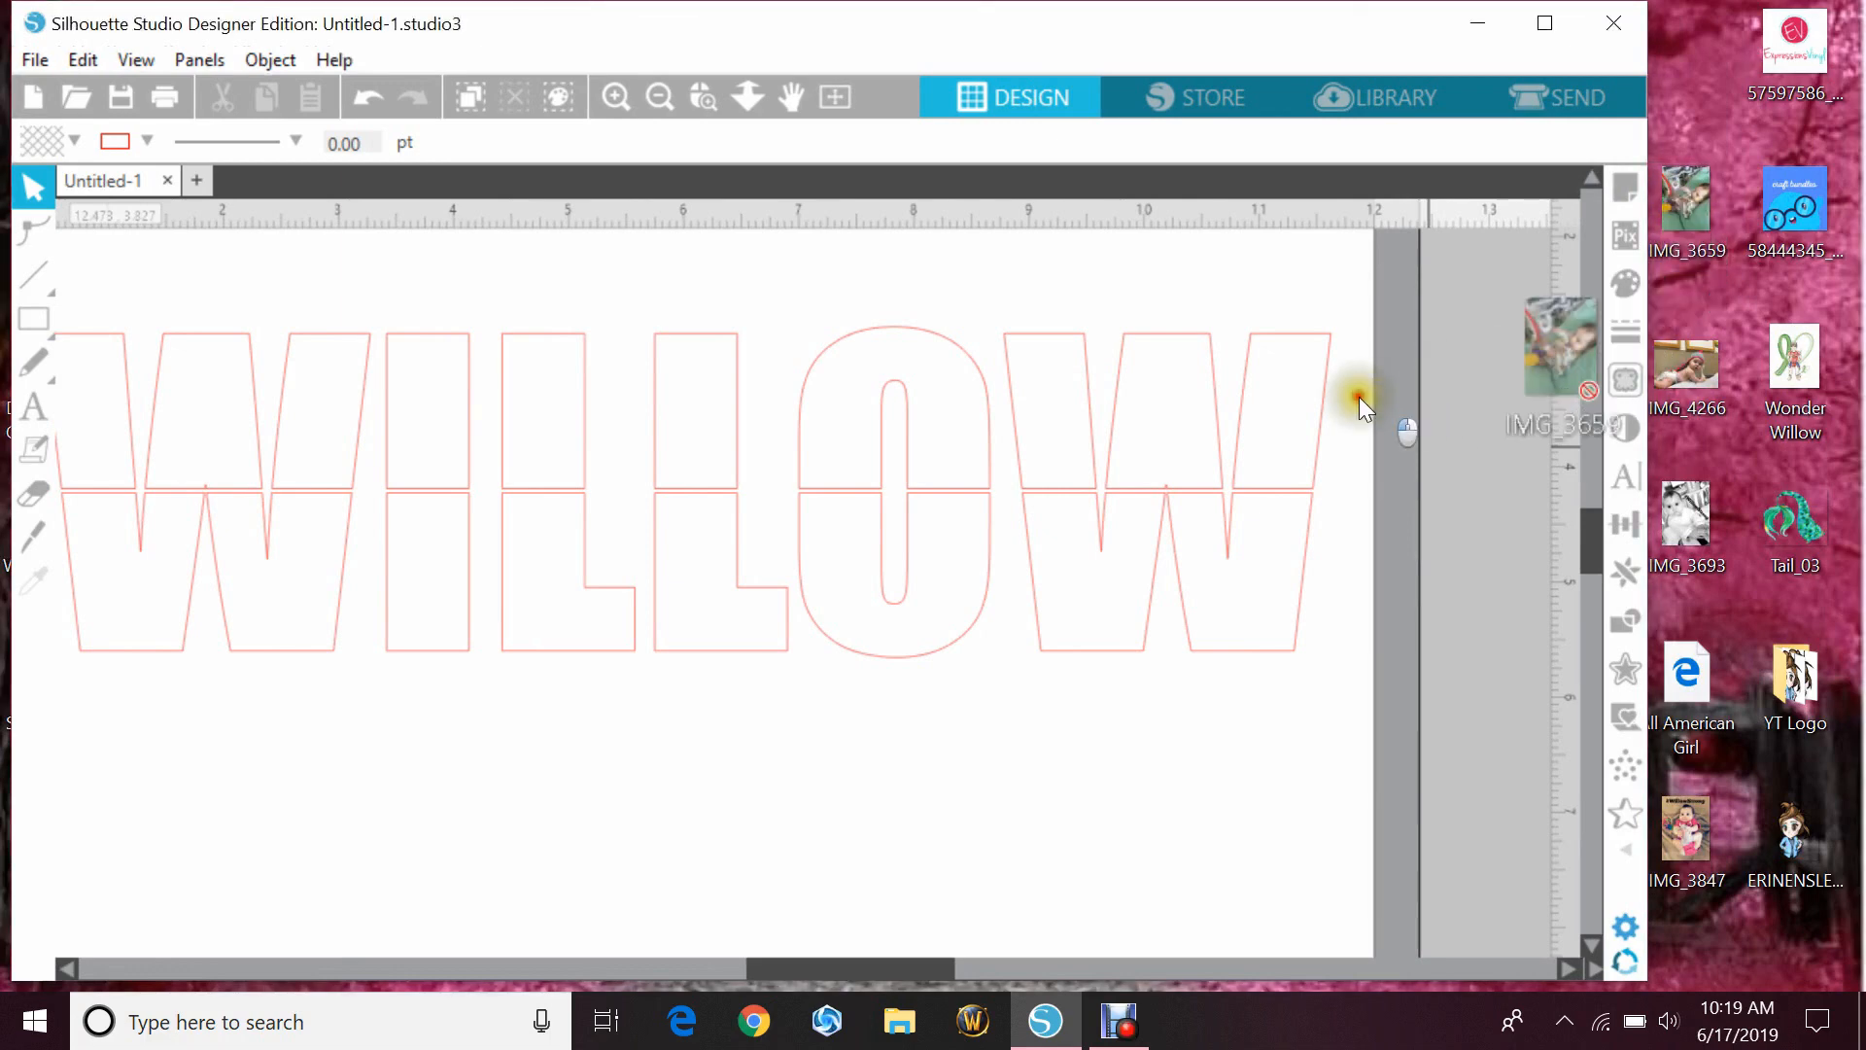
left_click_drag(1359, 397, 1310, 410)
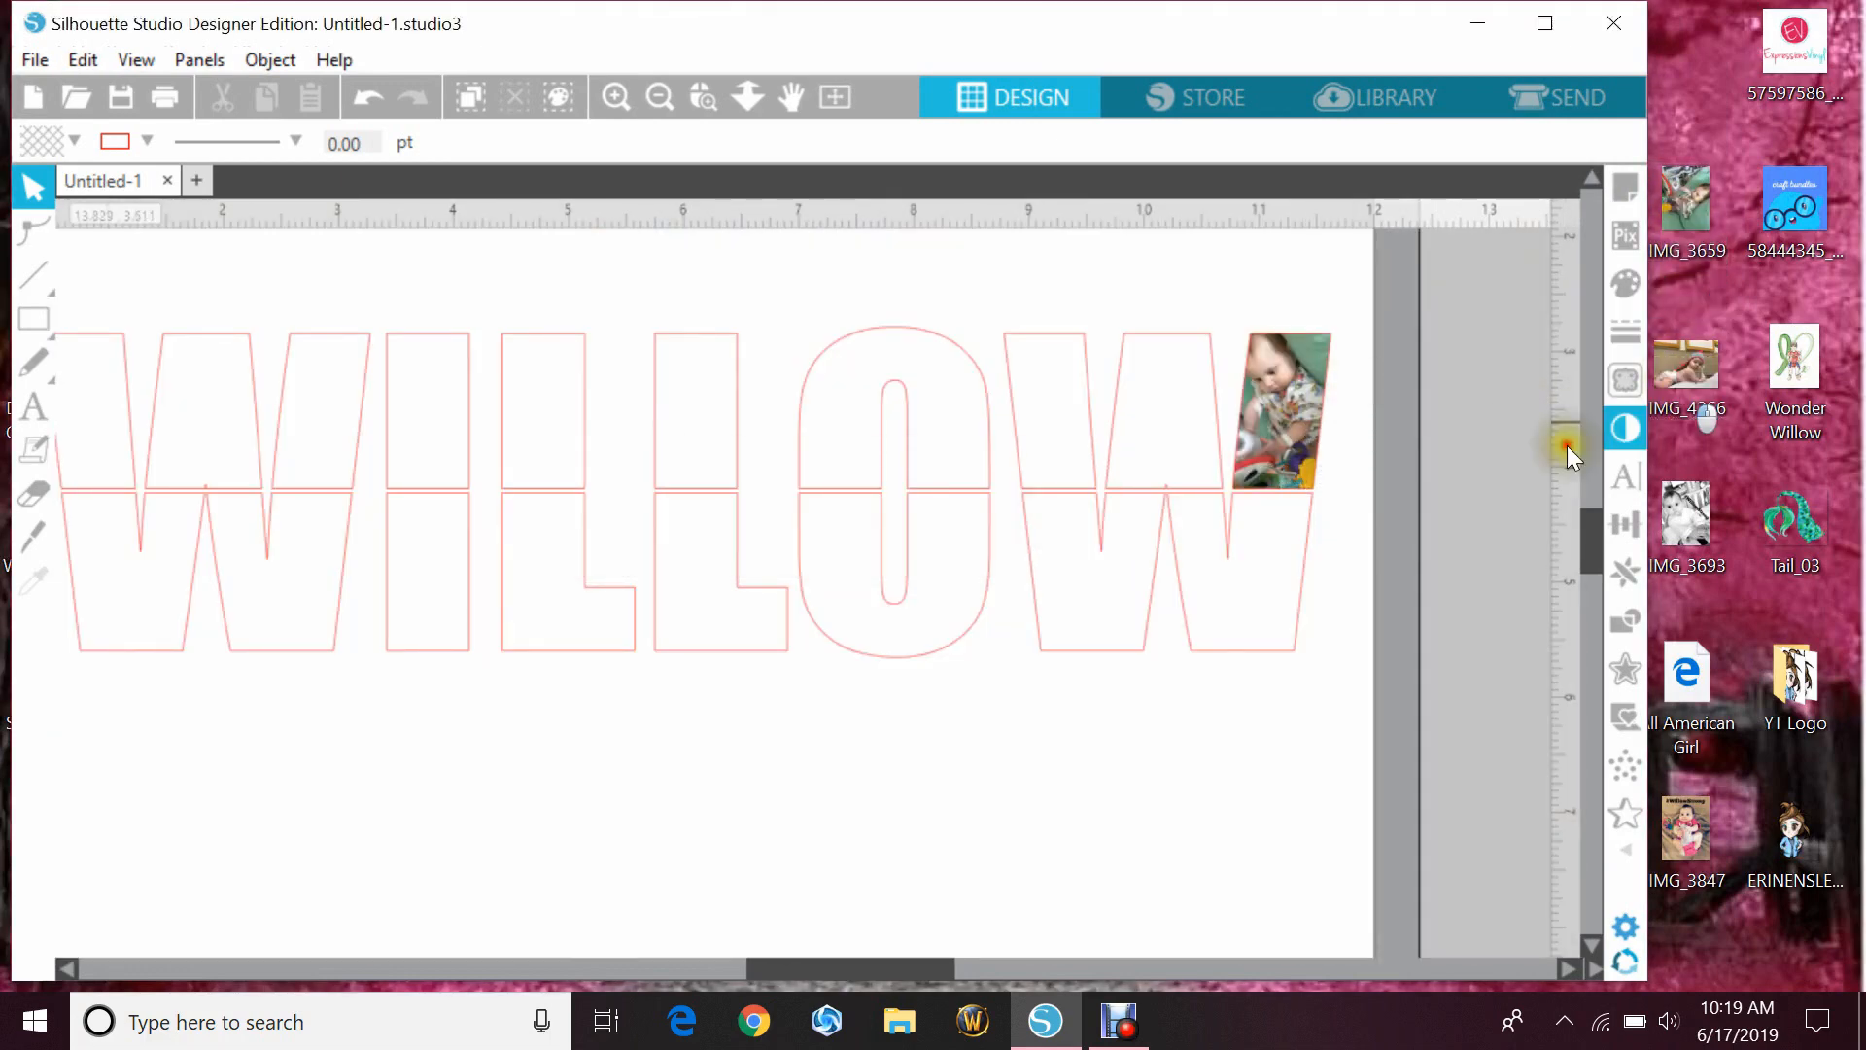
left_click_drag(1567, 445, 1262, 574)
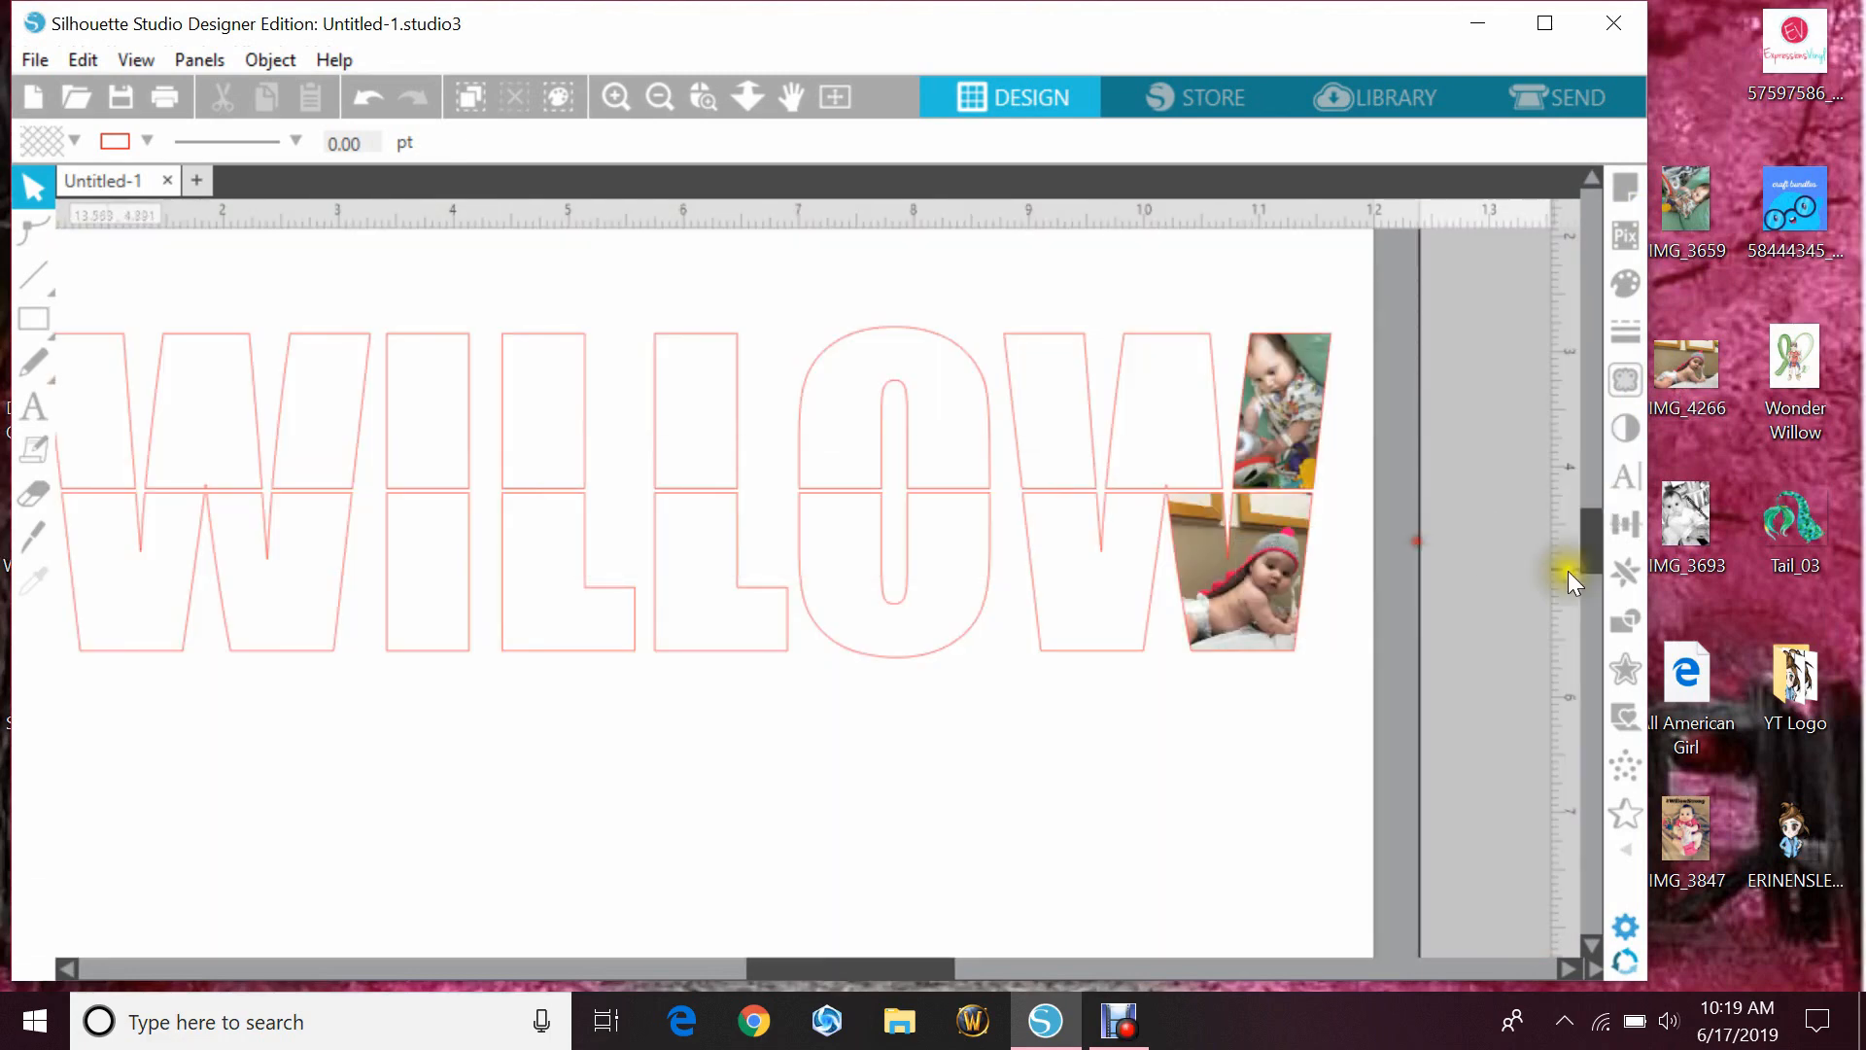
left_click_drag(1709, 822, 1026, 649)
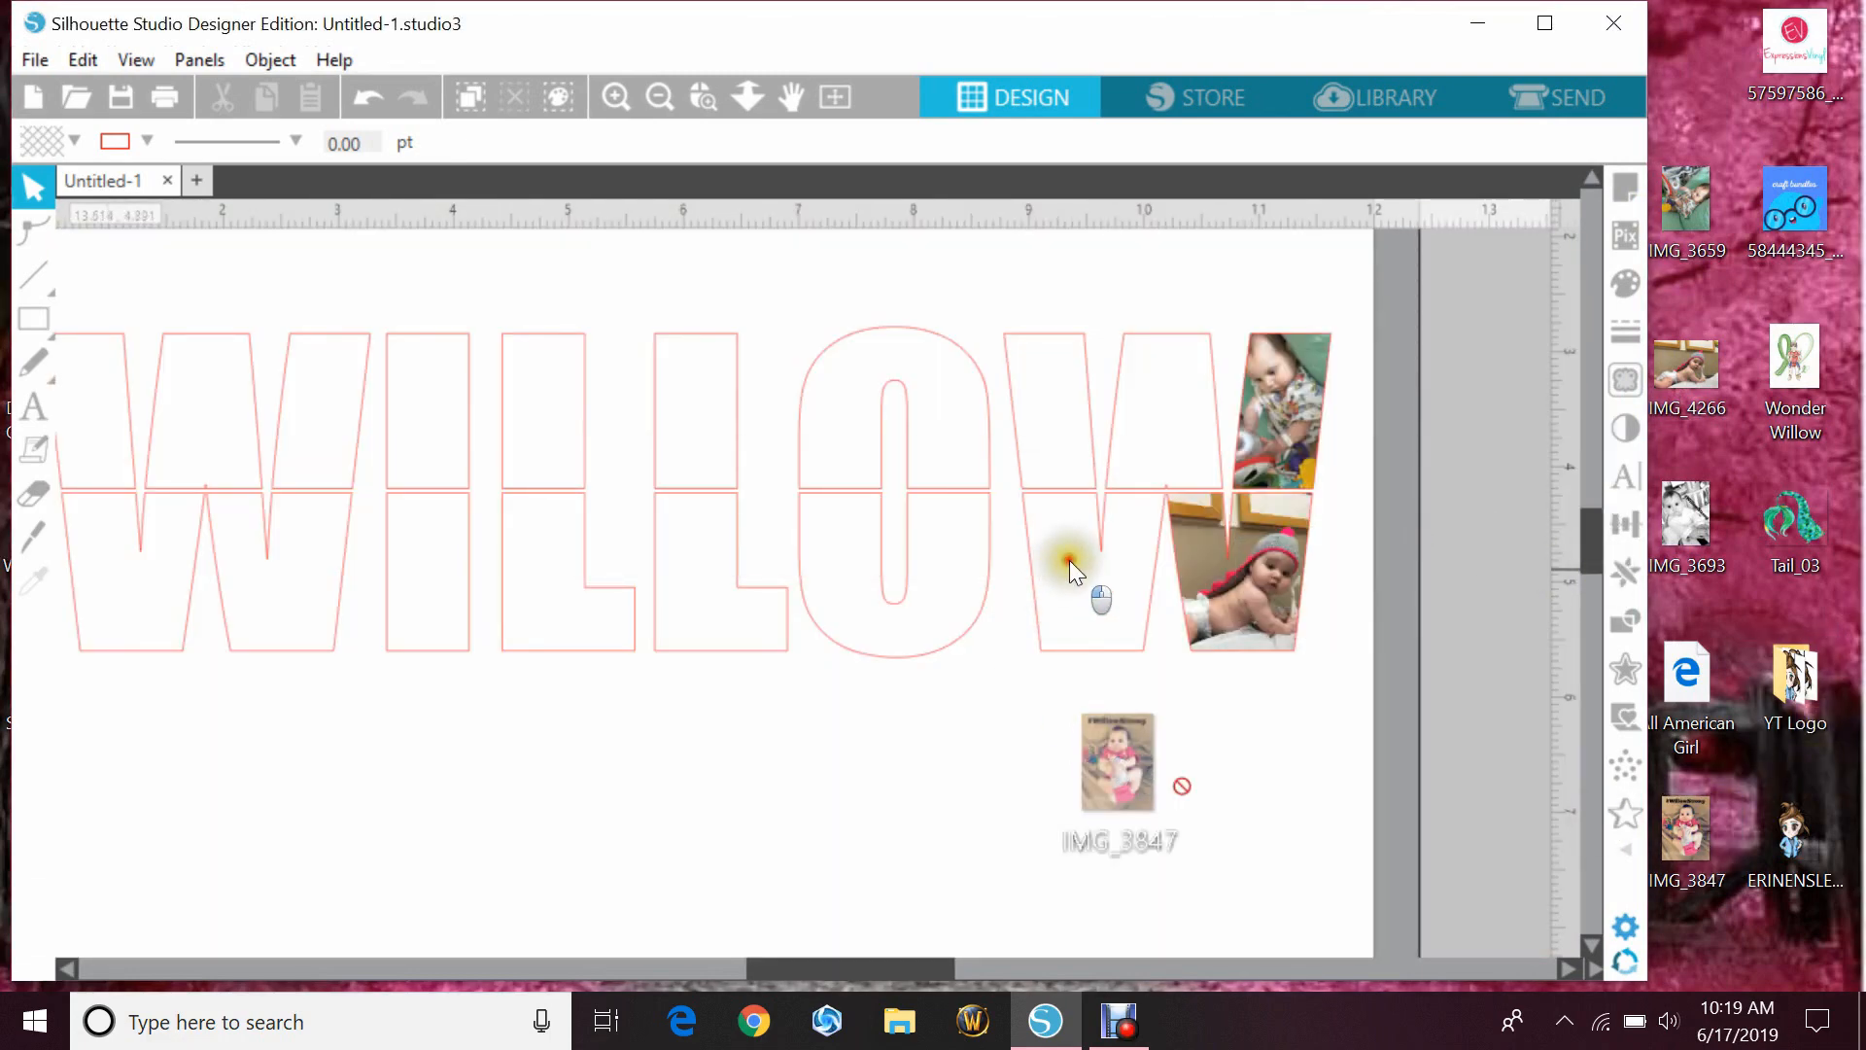
left_click_drag(1070, 560, 1104, 558)
left_click_drag(1795, 379, 1151, 406)
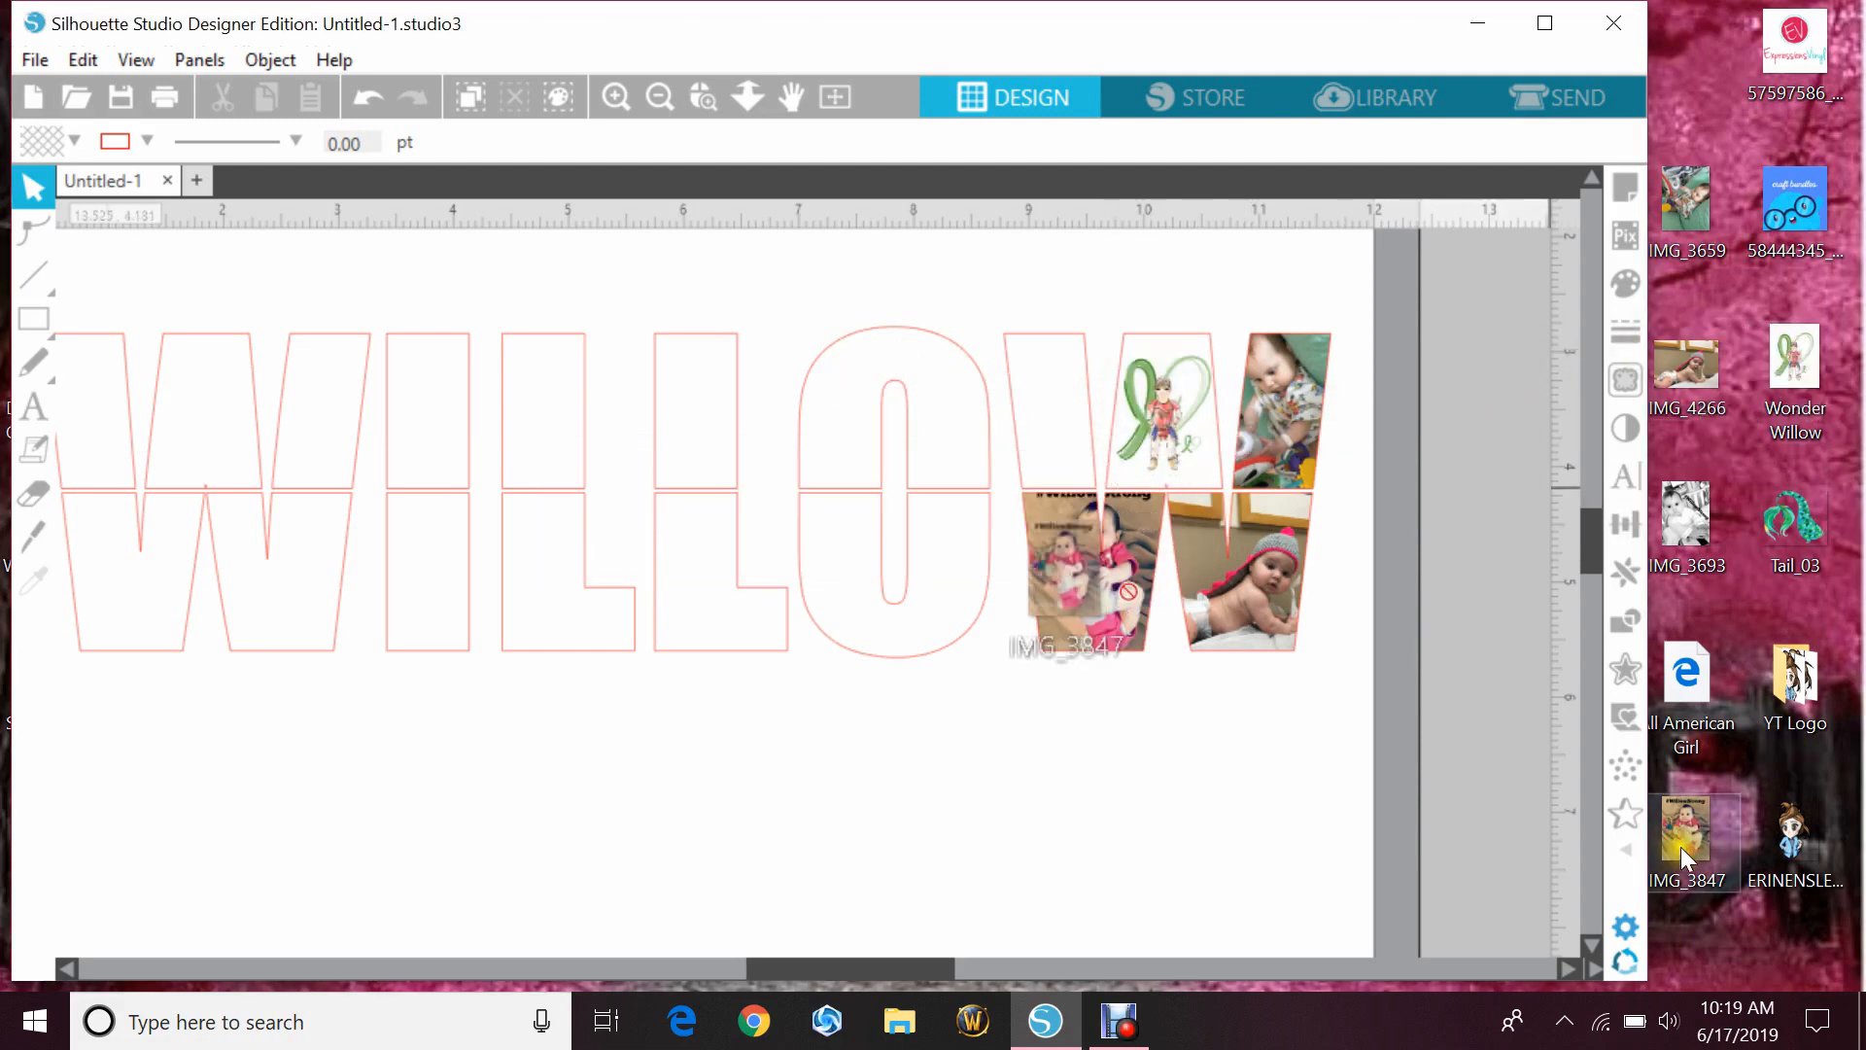
- Fill the last W's upper-left piece with IMG_3820 and the O with IMG_3299 above and IMG_2863 below
left_click_drag(1648, 322, 1517, 322)
left_click_drag(1578, 44, 1019, 394)
left_click_drag(1580, 515, 902, 605)
left_click_drag(1577, 671, 892, 396)
- Fill the second L with IMG_3406 below and IMG_3614 above, and the first L's upper half with IMG_4266
left_click_drag(1578, 359, 644, 579)
left_click_drag(1580, 827, 656, 423)
left_click_drag(1684, 365, 533, 402)
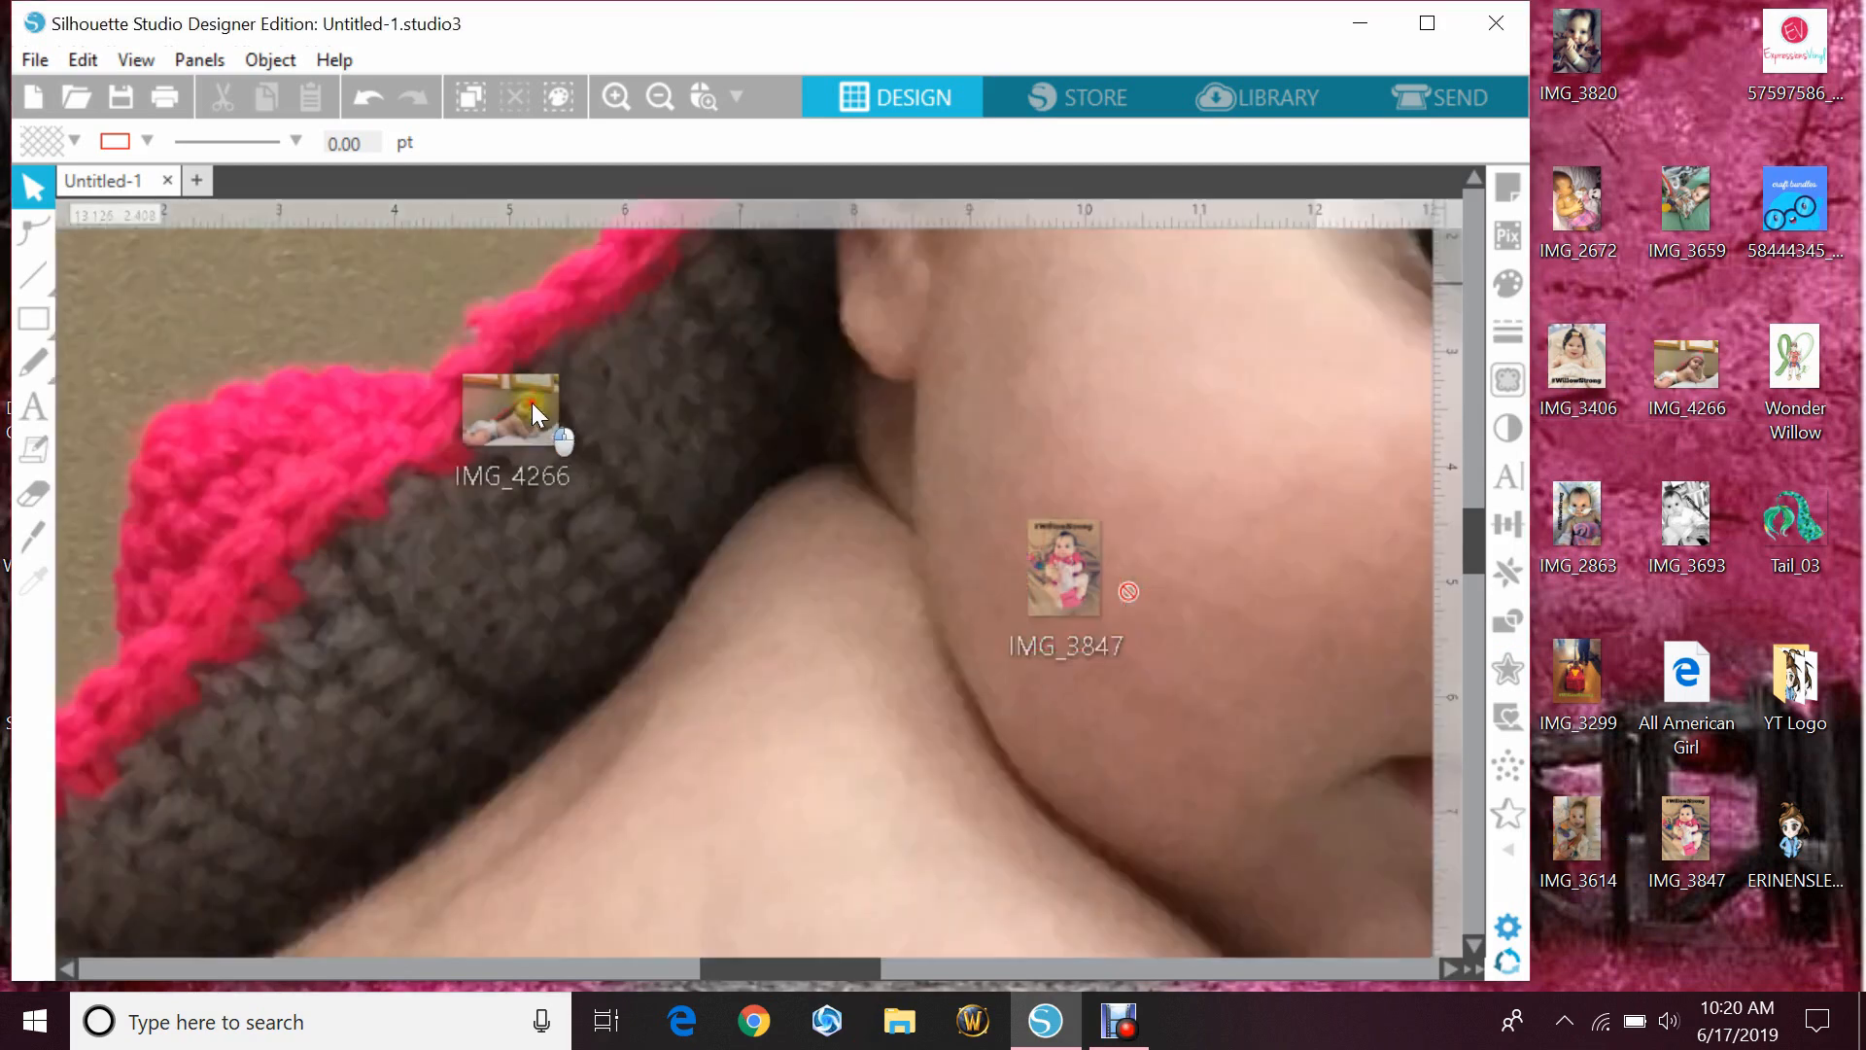
left_click_drag(1578, 199, 525, 593)
- Fill the I with IMG_3659 above and IMG_3847 below, and the first L's lower half with IMG_3693
left_click_drag(1687, 204, 387, 418)
left_click_drag(1687, 545, 524, 579)
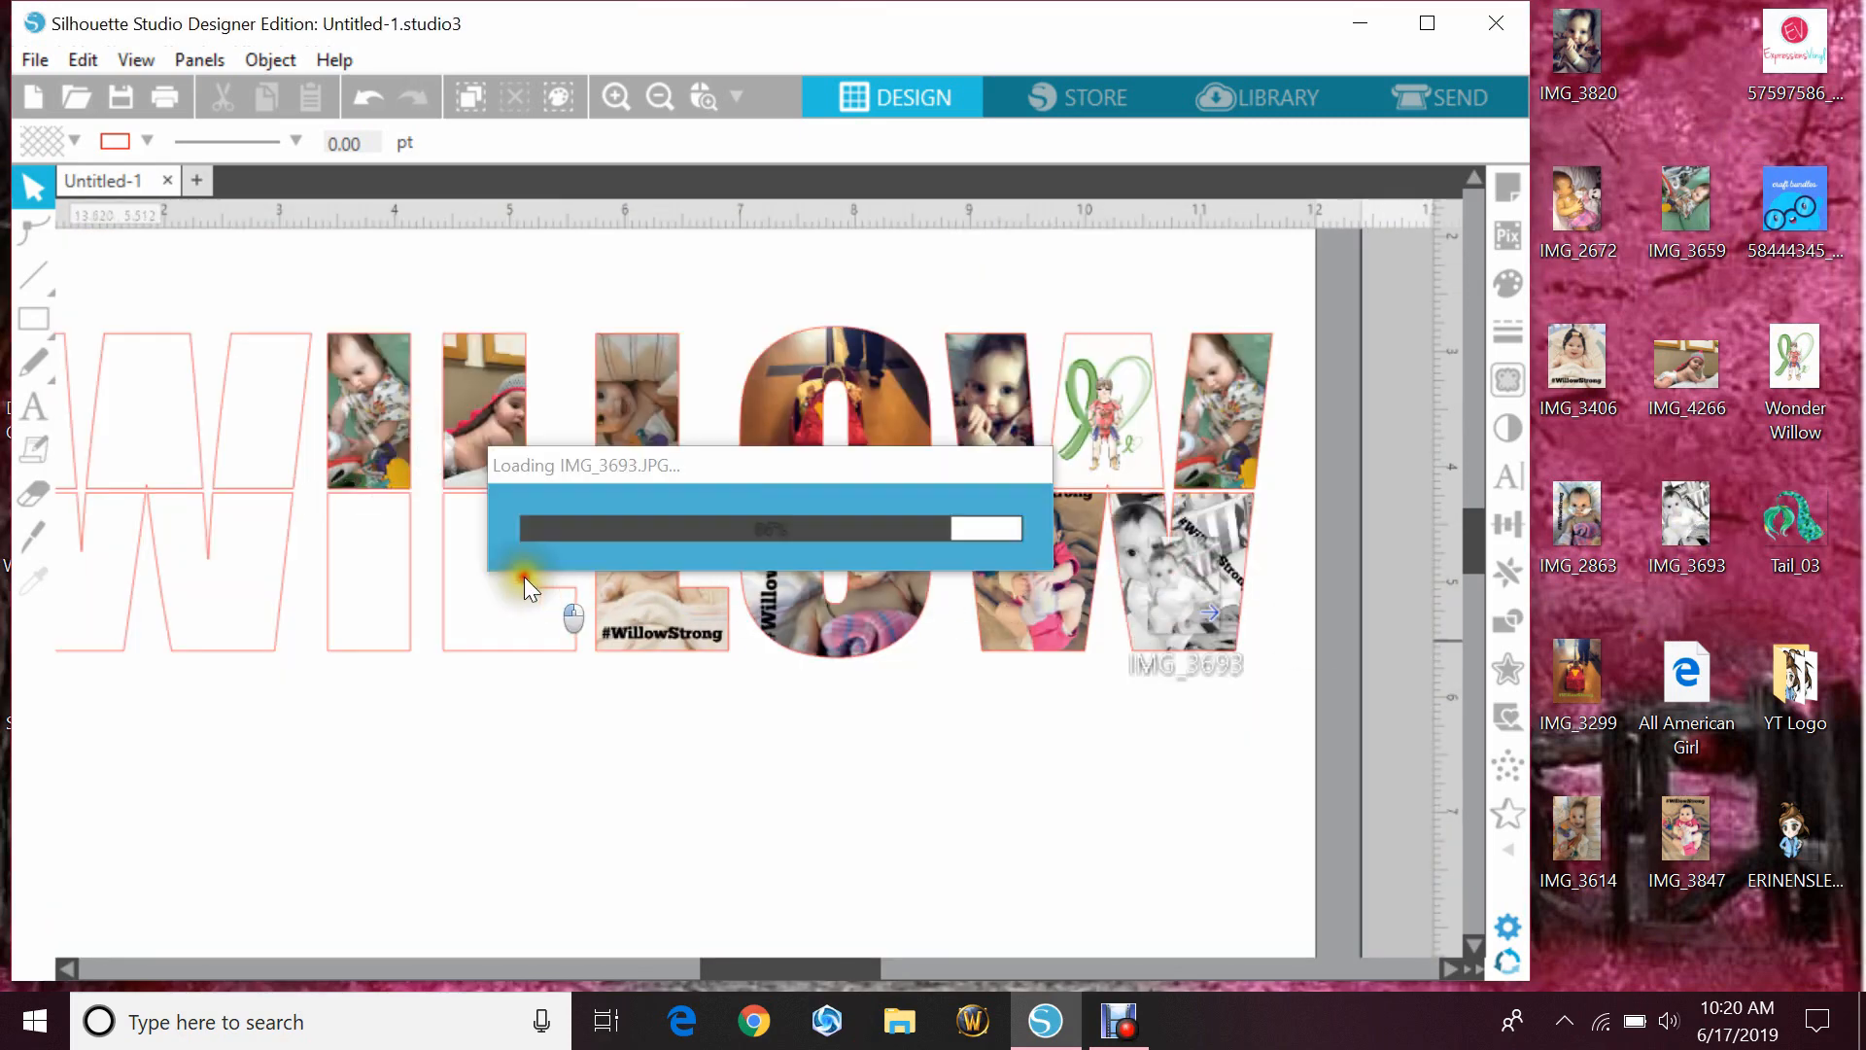
left_click_drag(1691, 833, 379, 579)
- Fill the first W's lower pieces with IMG_3659 and IMG_3299, its upper-middle piece with Wonder Willow and its upper-left piece with IMG_2863
left_click_drag(826, 967, 758, 967)
left_click_drag(1686, 204, 364, 583)
left_click_drag(1577, 680, 486, 574)
left_click_drag(1796, 379, 433, 408)
left_click_drag(1577, 515, 341, 491)
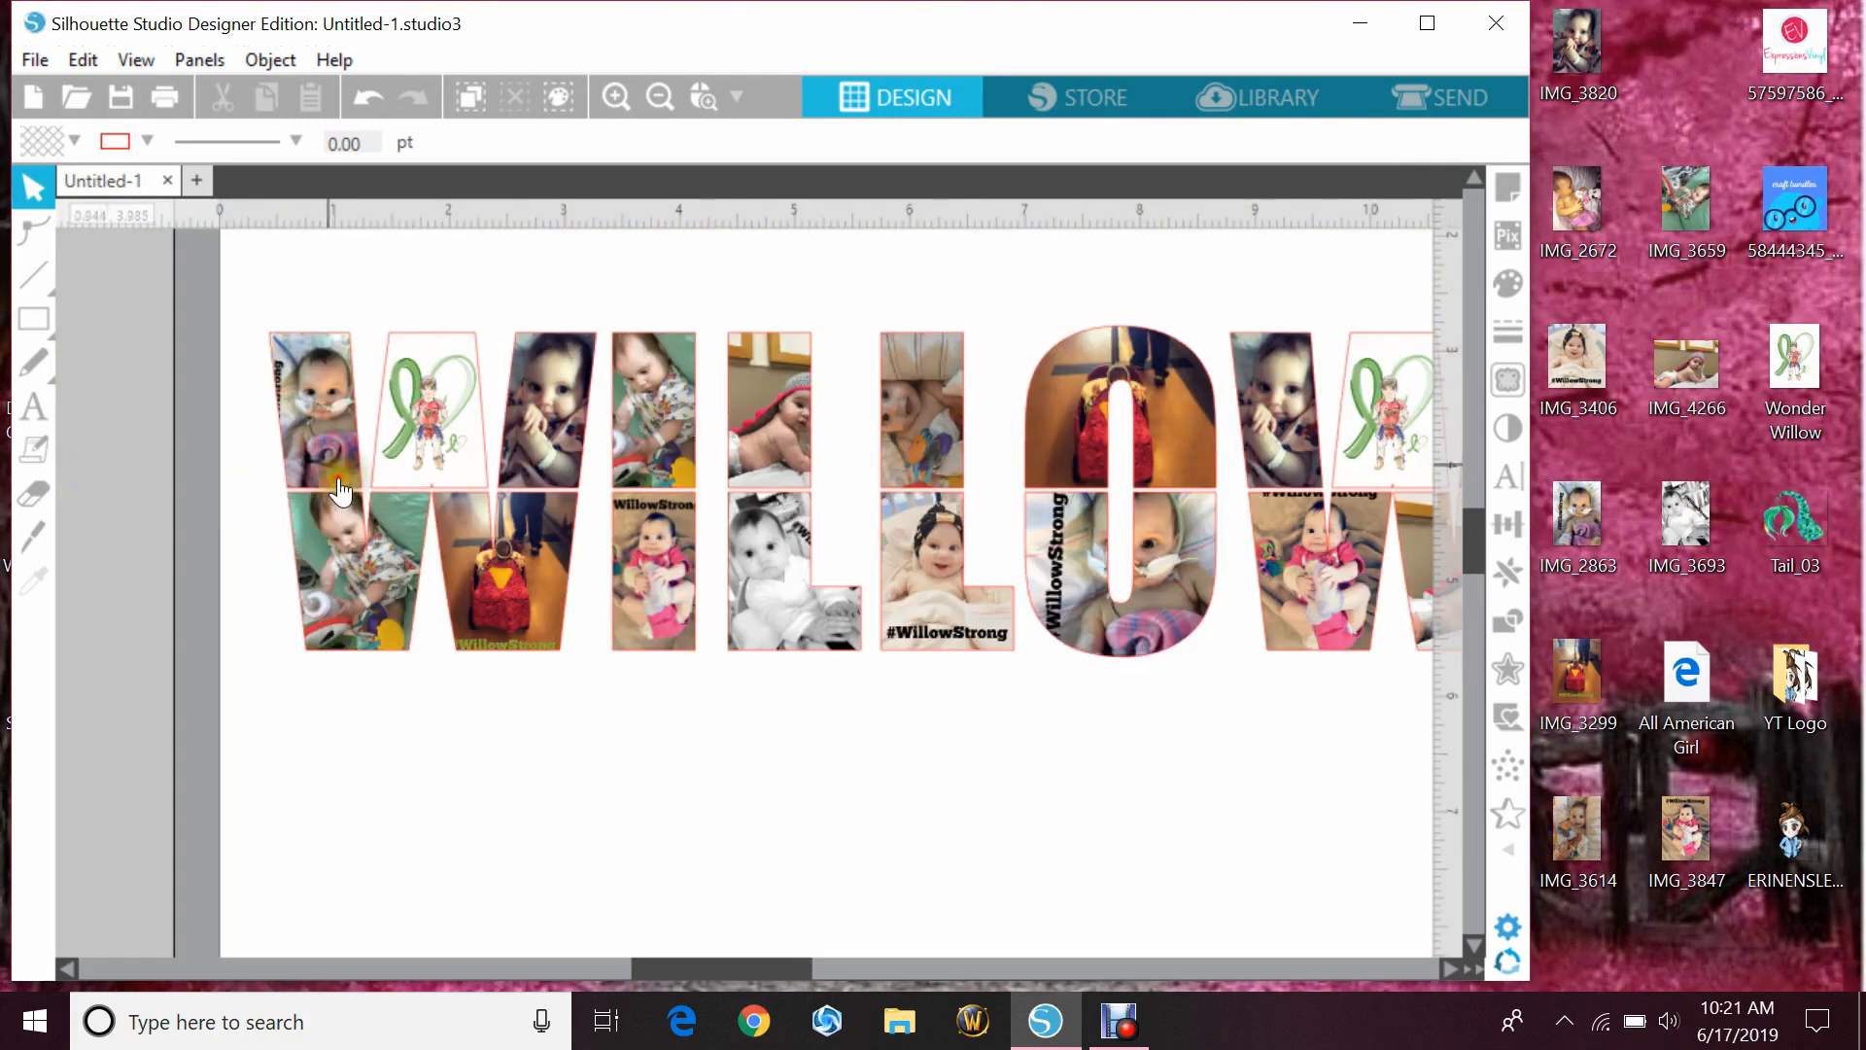
- Move the offset WILLOW outline from beside the page to below the photo letters and fill it with black
left_click(1431, 27)
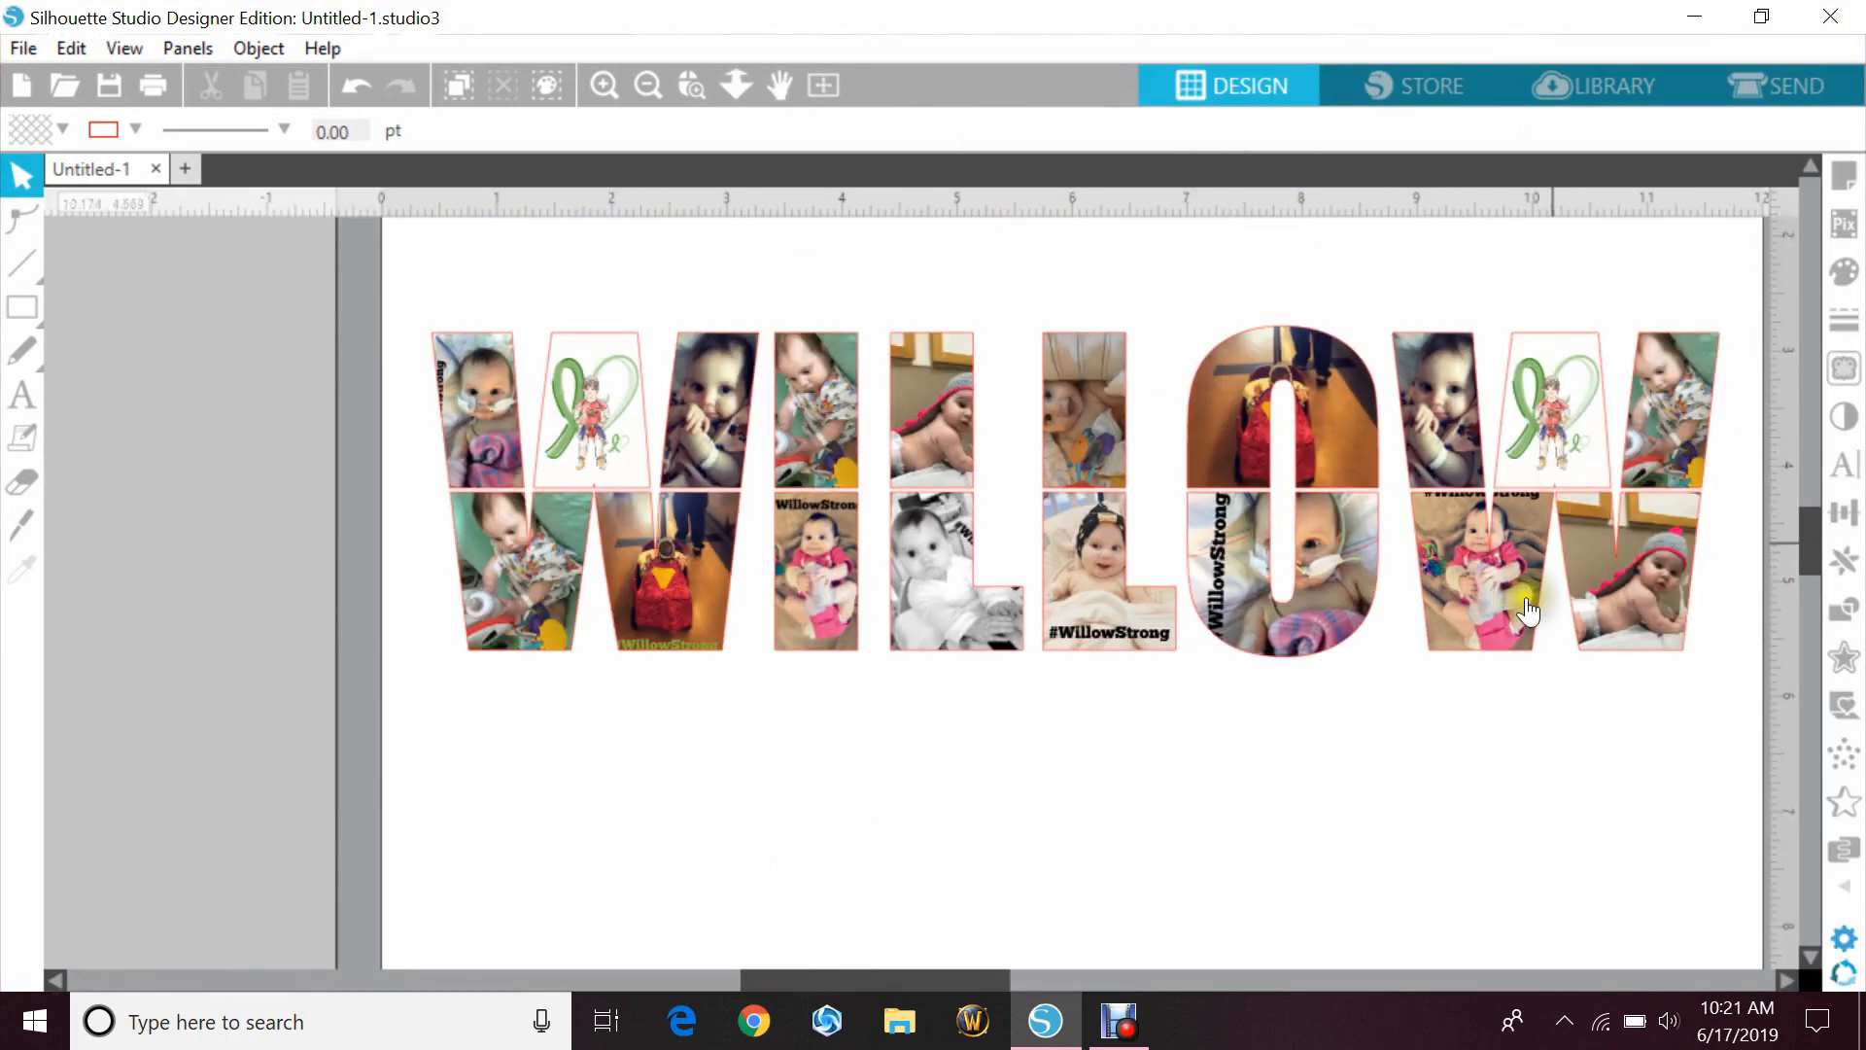
left_click_drag(809, 982, 863, 946)
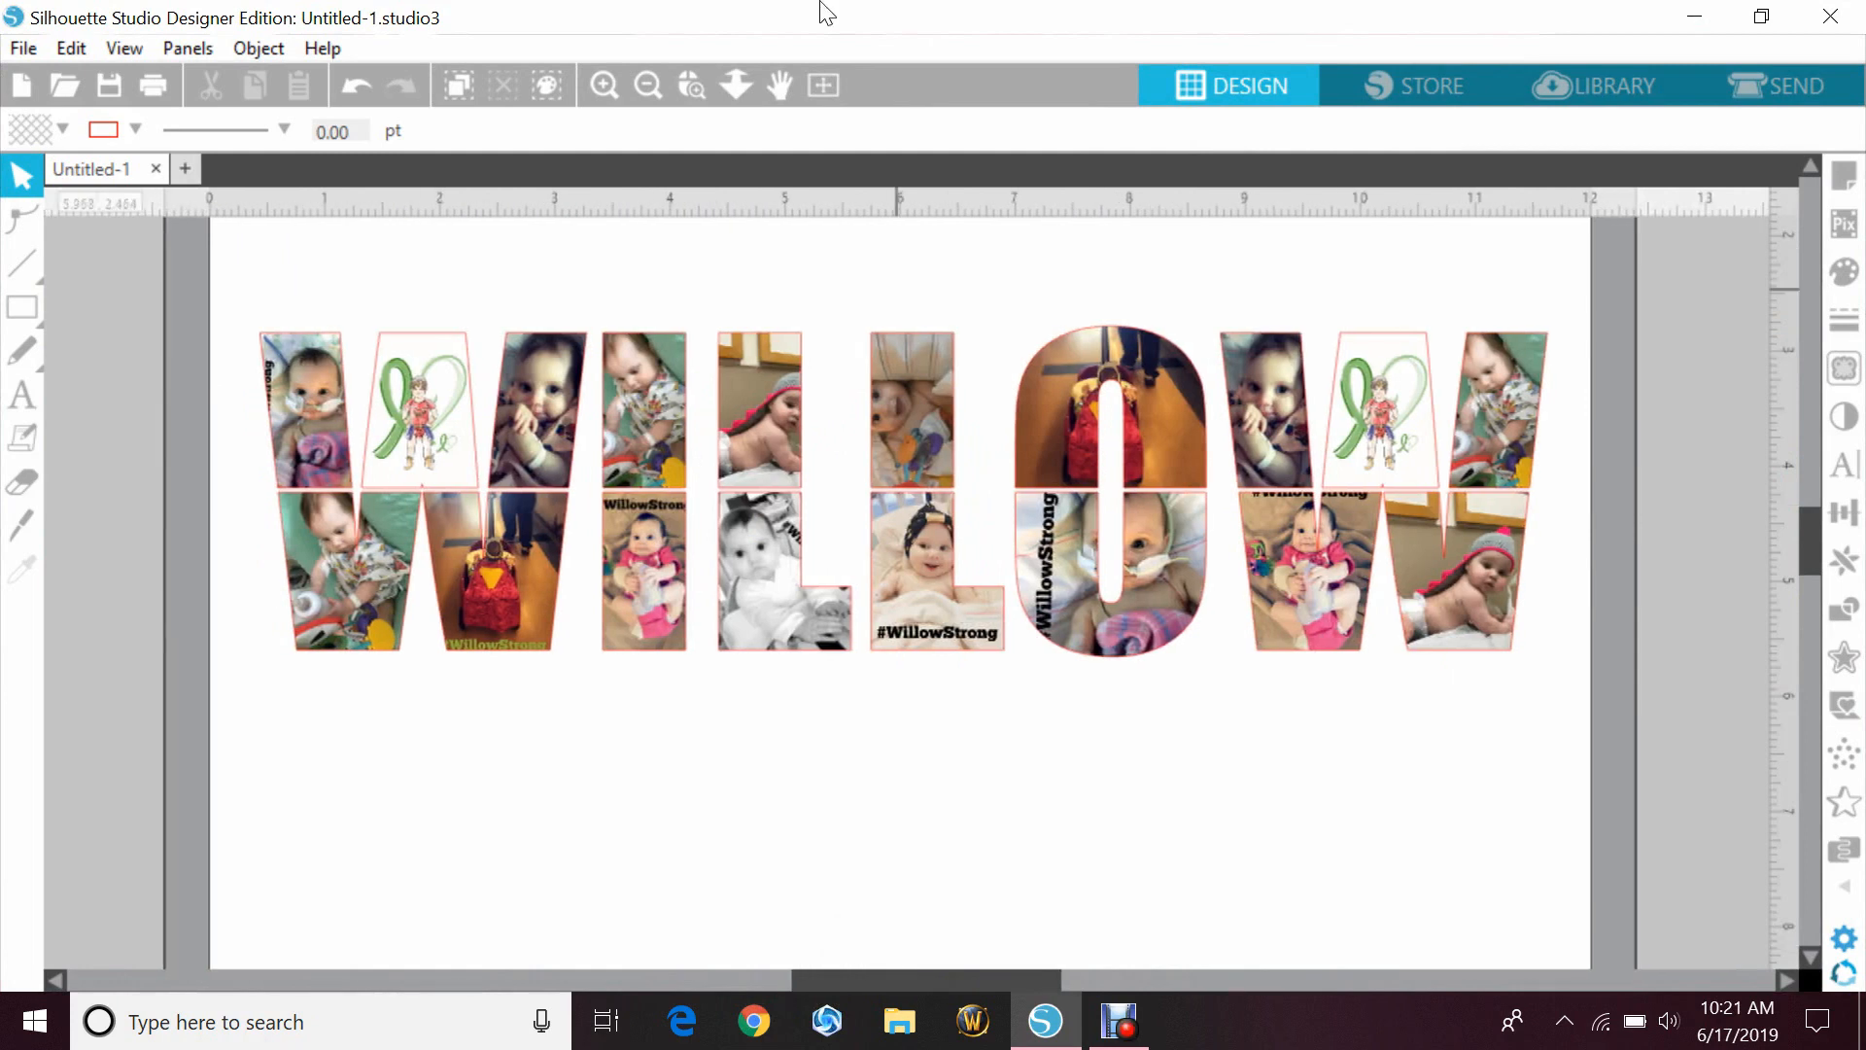
left_click(648, 85)
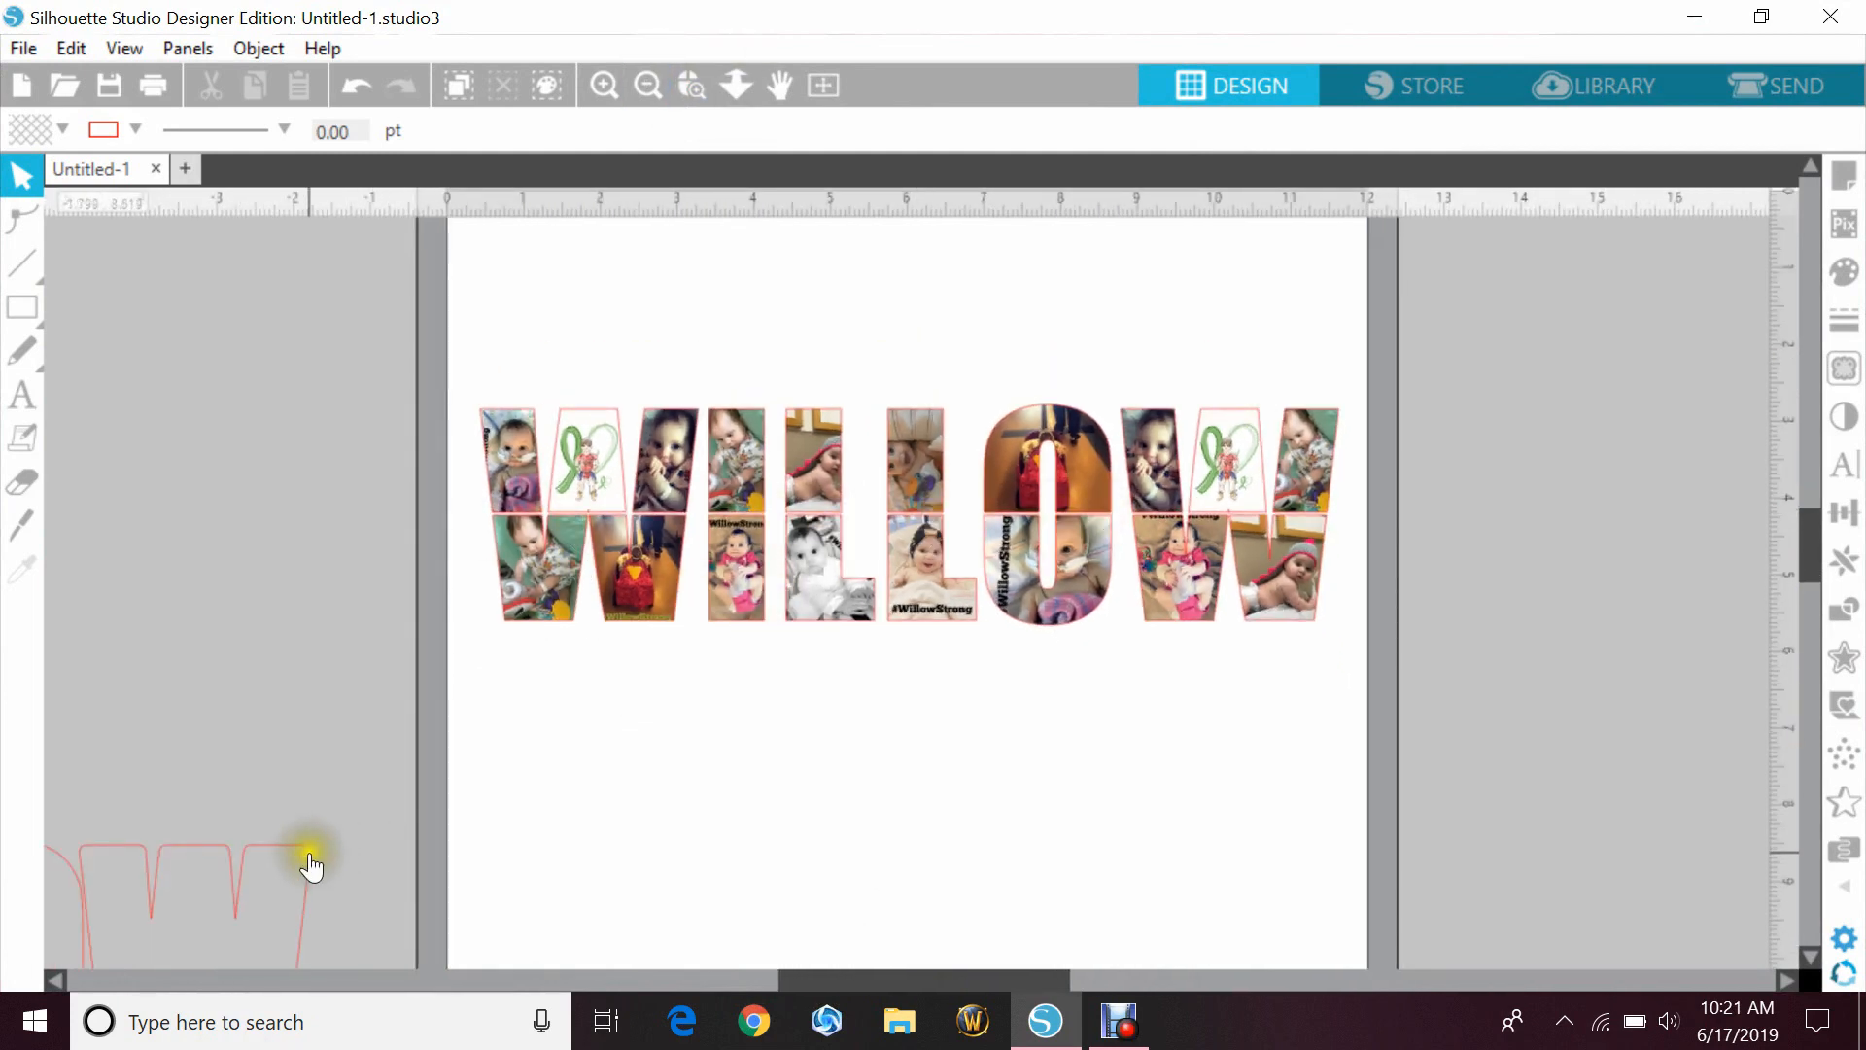
left_click_drag(308, 858, 1281, 689)
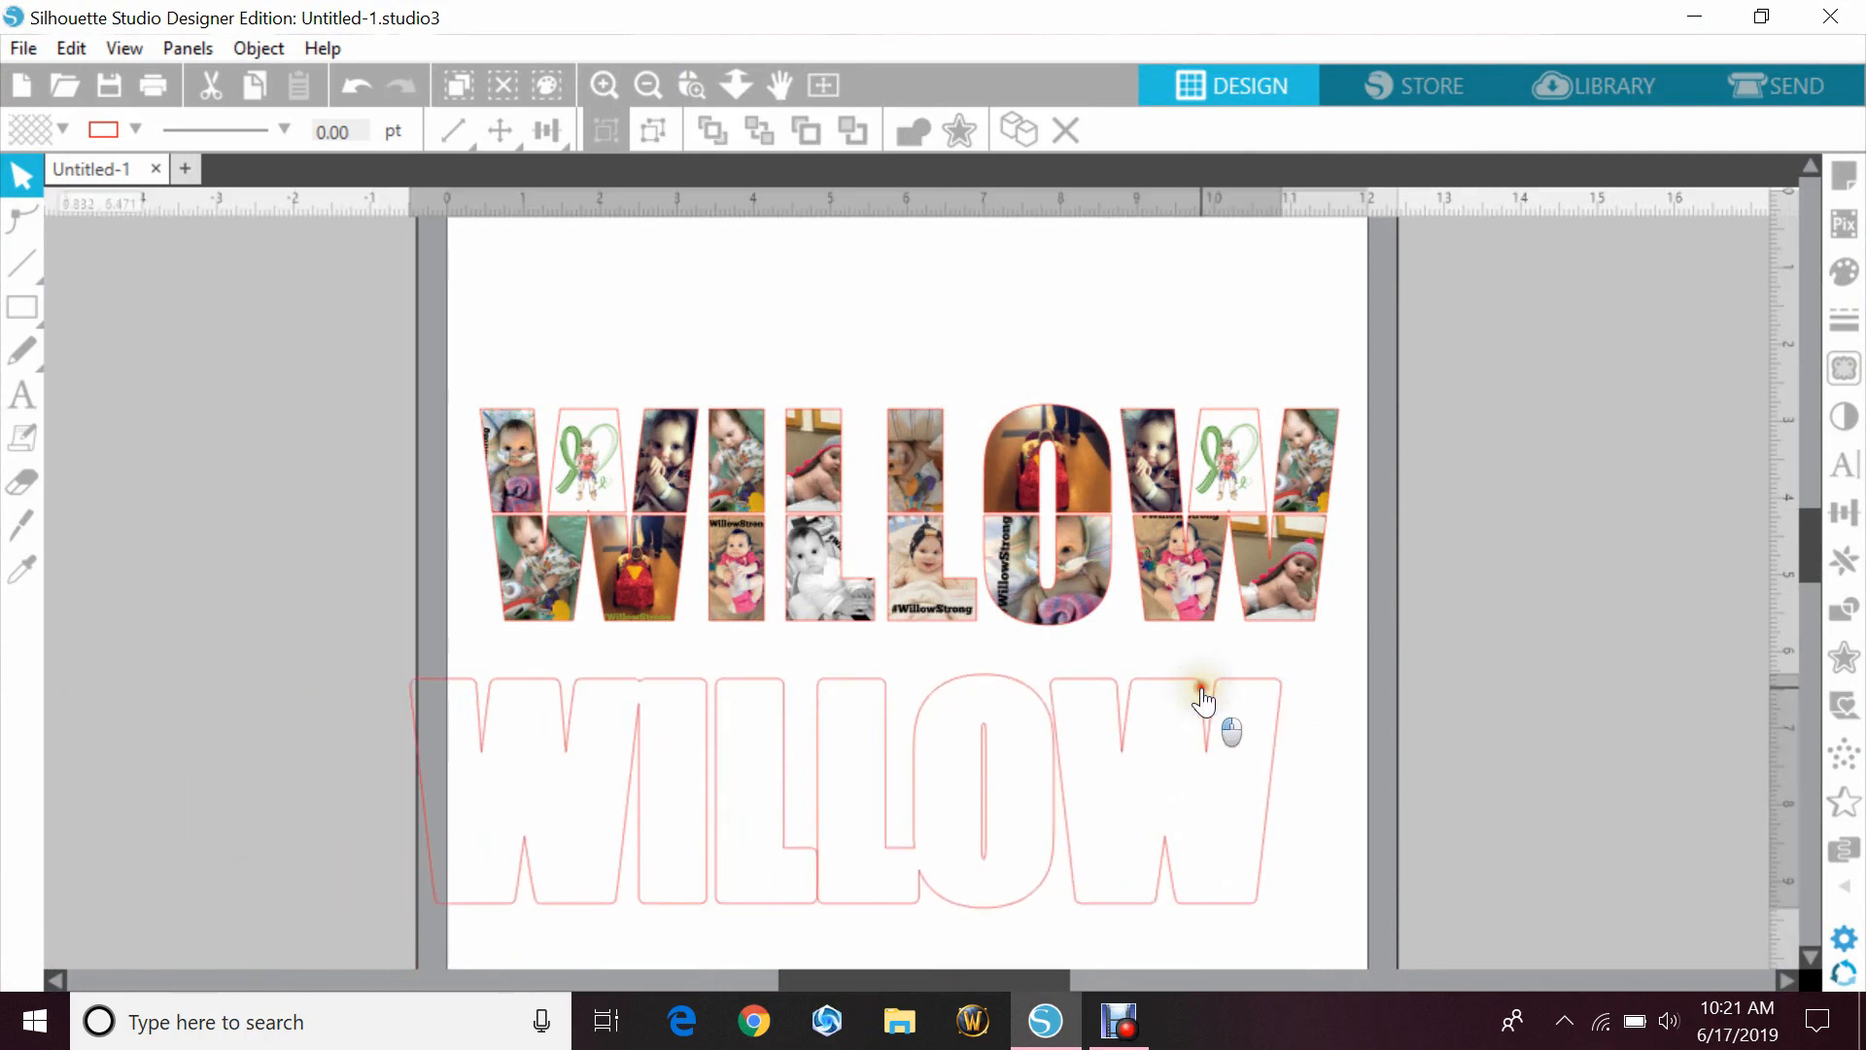
left_click(50, 128)
left_click(223, 210)
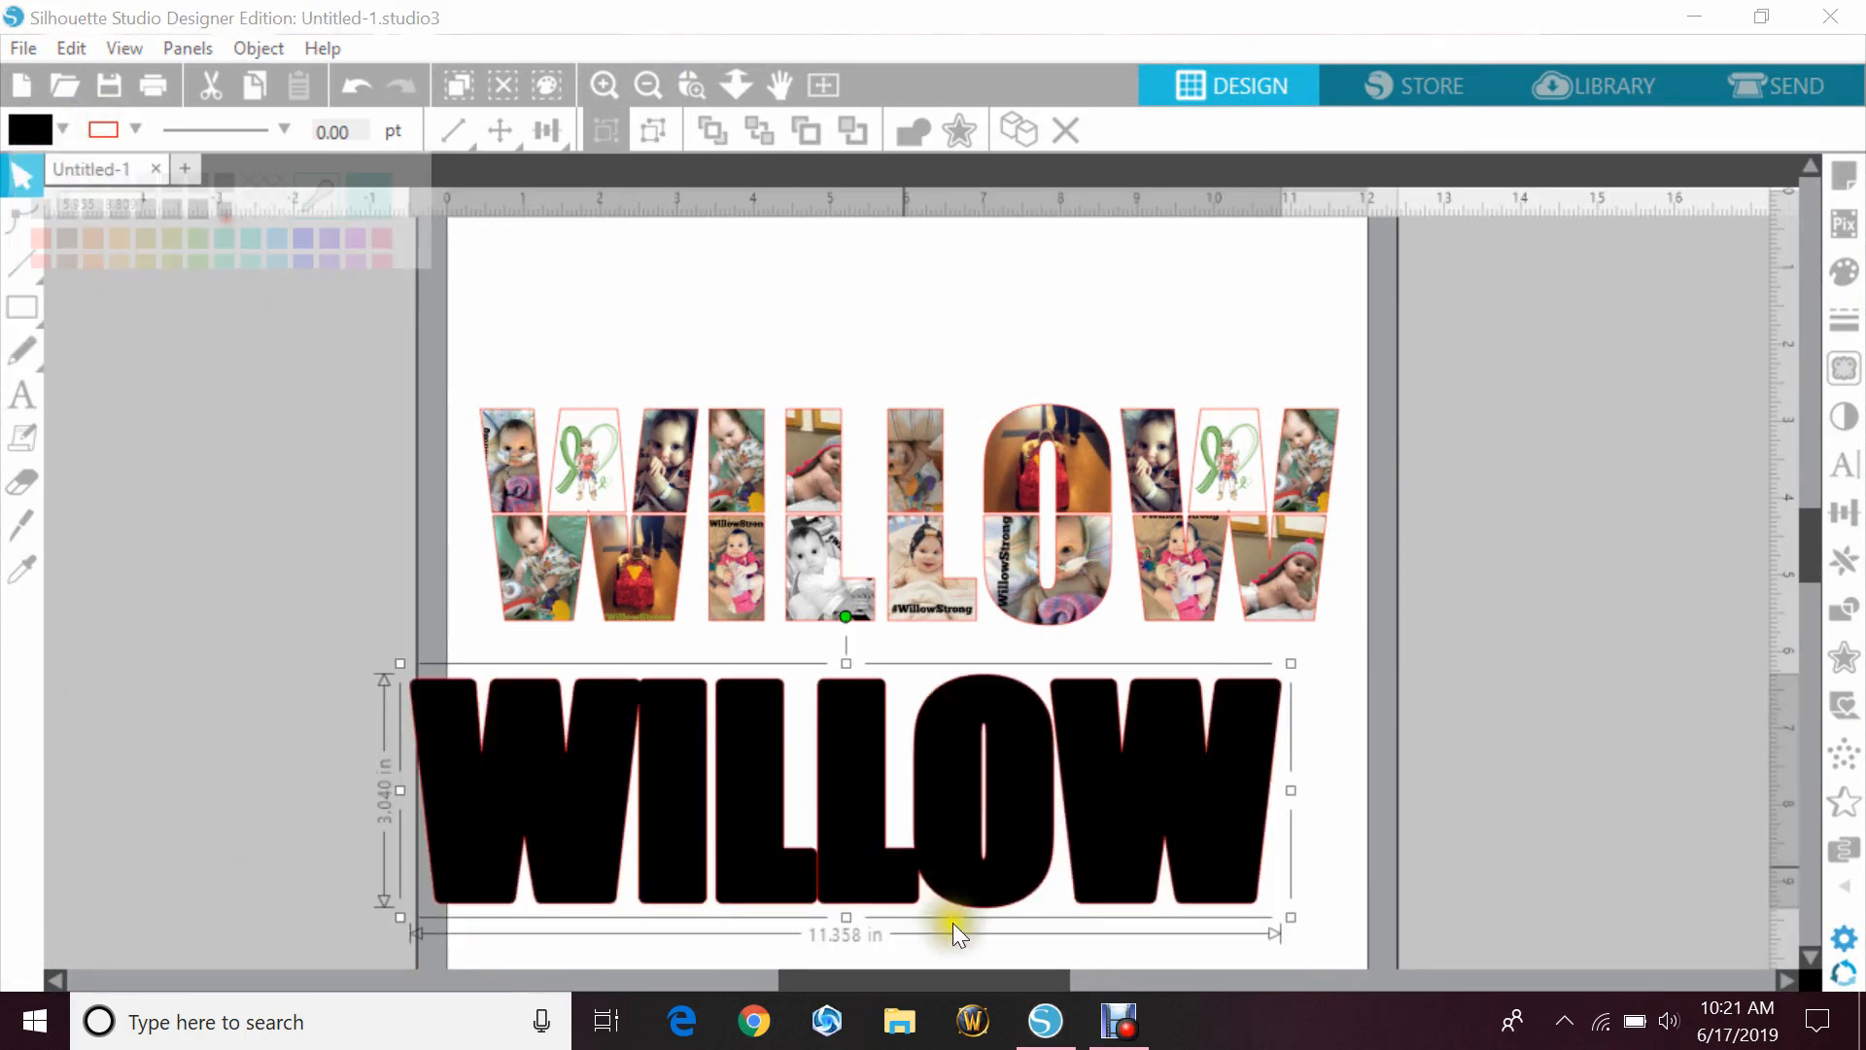
- Move the black outline behind the photo letters and align the two by their vertical centres
left_click_drag(988, 866, 1053, 597)
left_click_drag(1039, 314, 1066, 512)
left_click(1836, 482)
left_click(1843, 513)
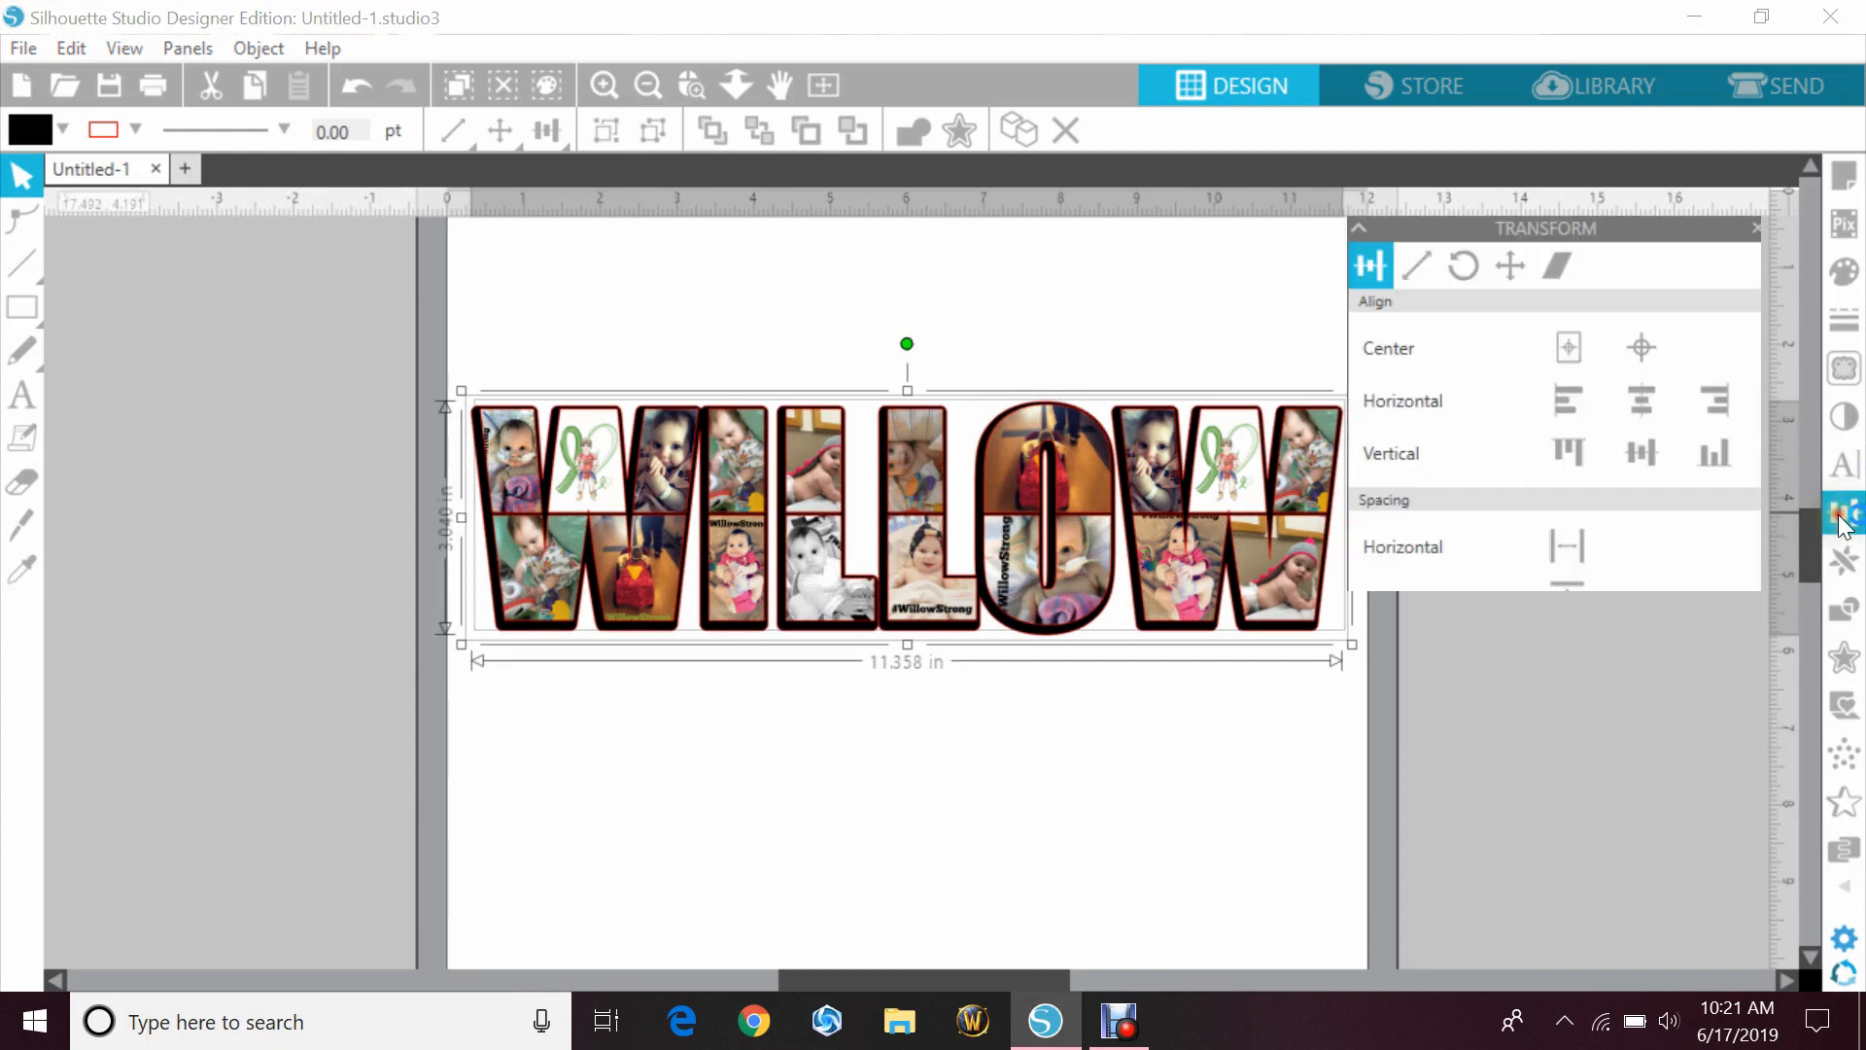
left_click(1639, 453)
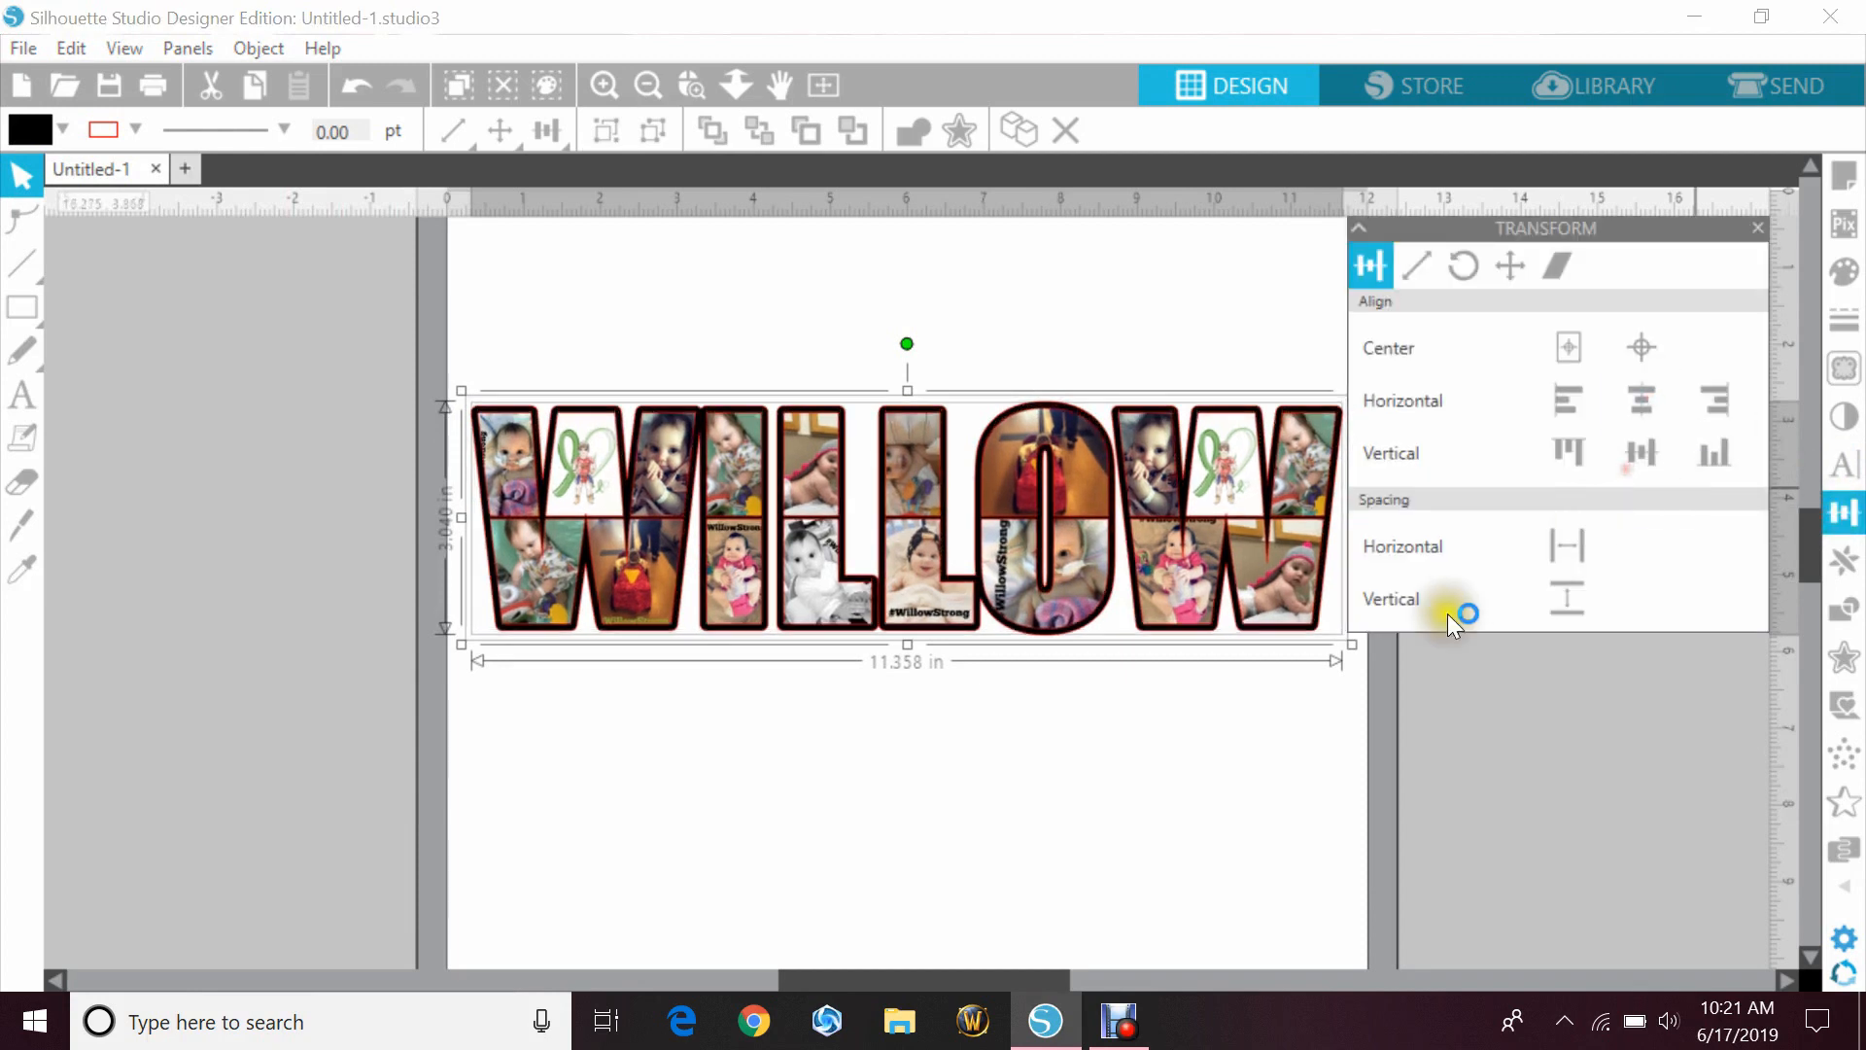
left_click(1152, 766)
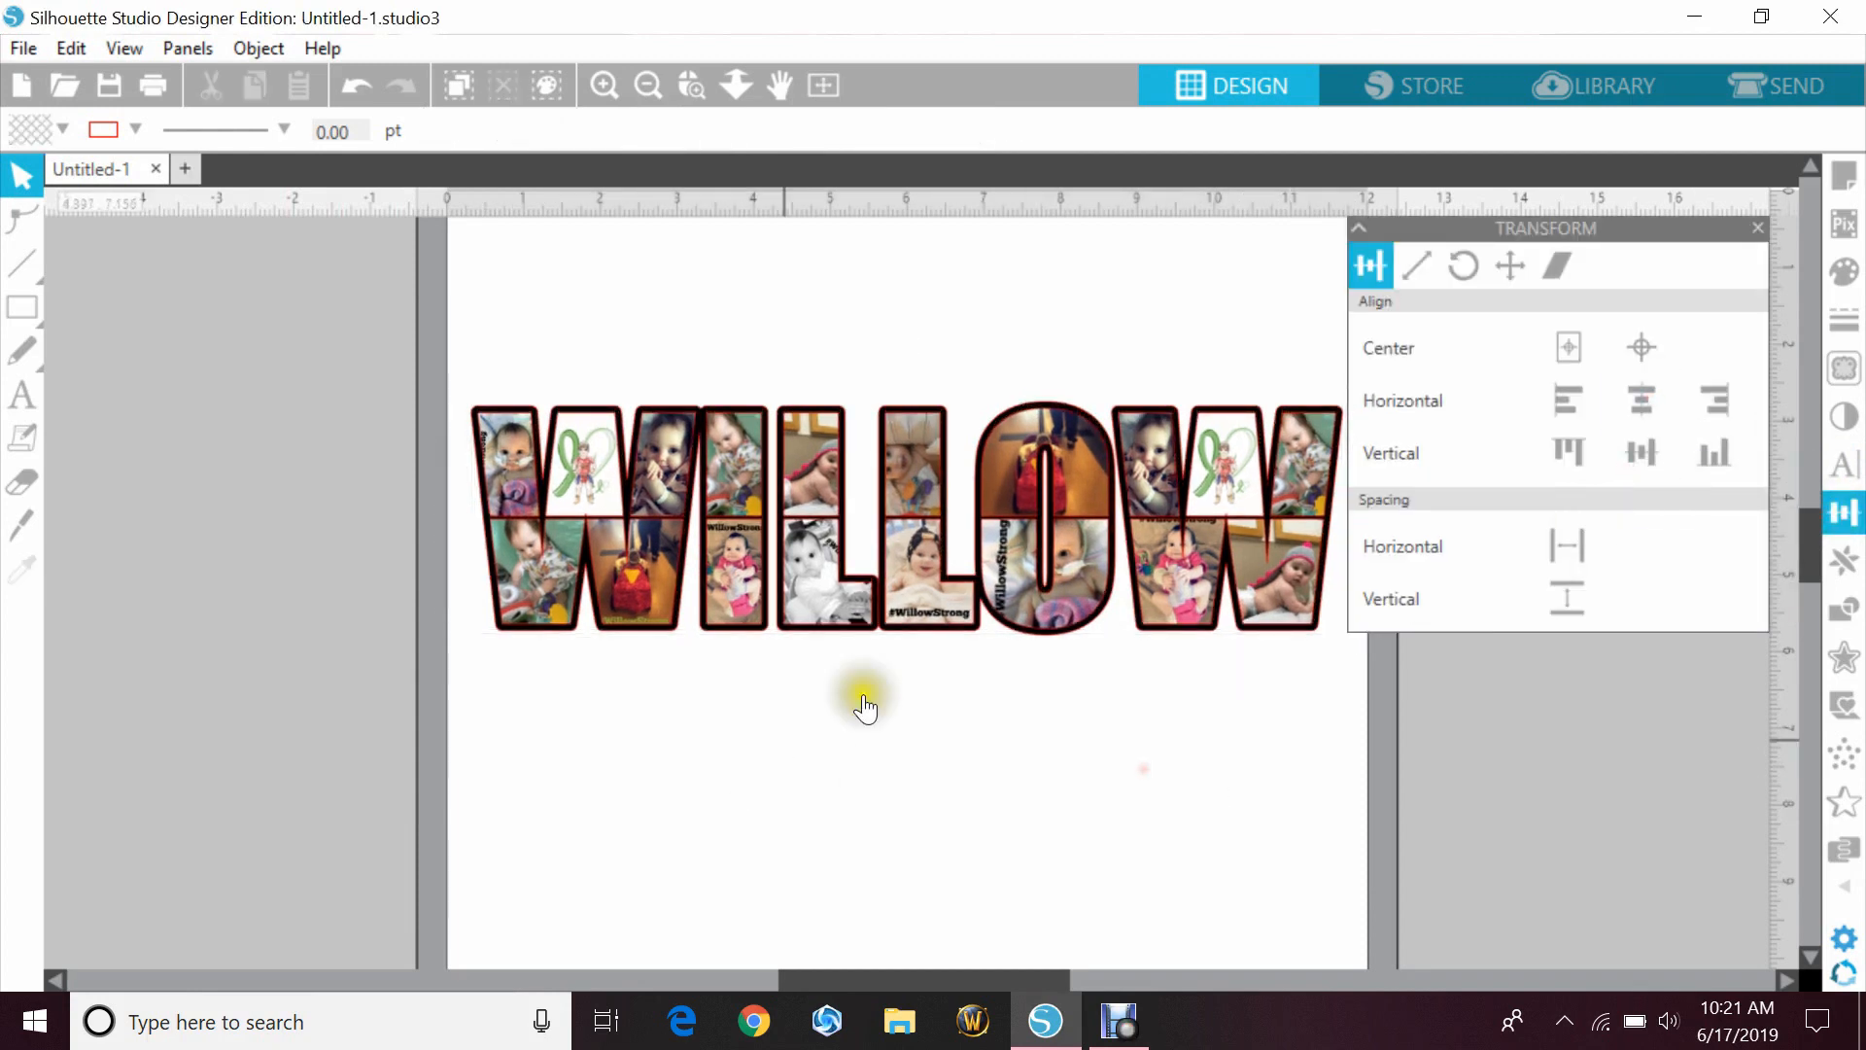
left_click(1758, 228)
- Remove the red line colour from both the photo letters and the black outline
left_click_drag(465, 375, 1001, 566)
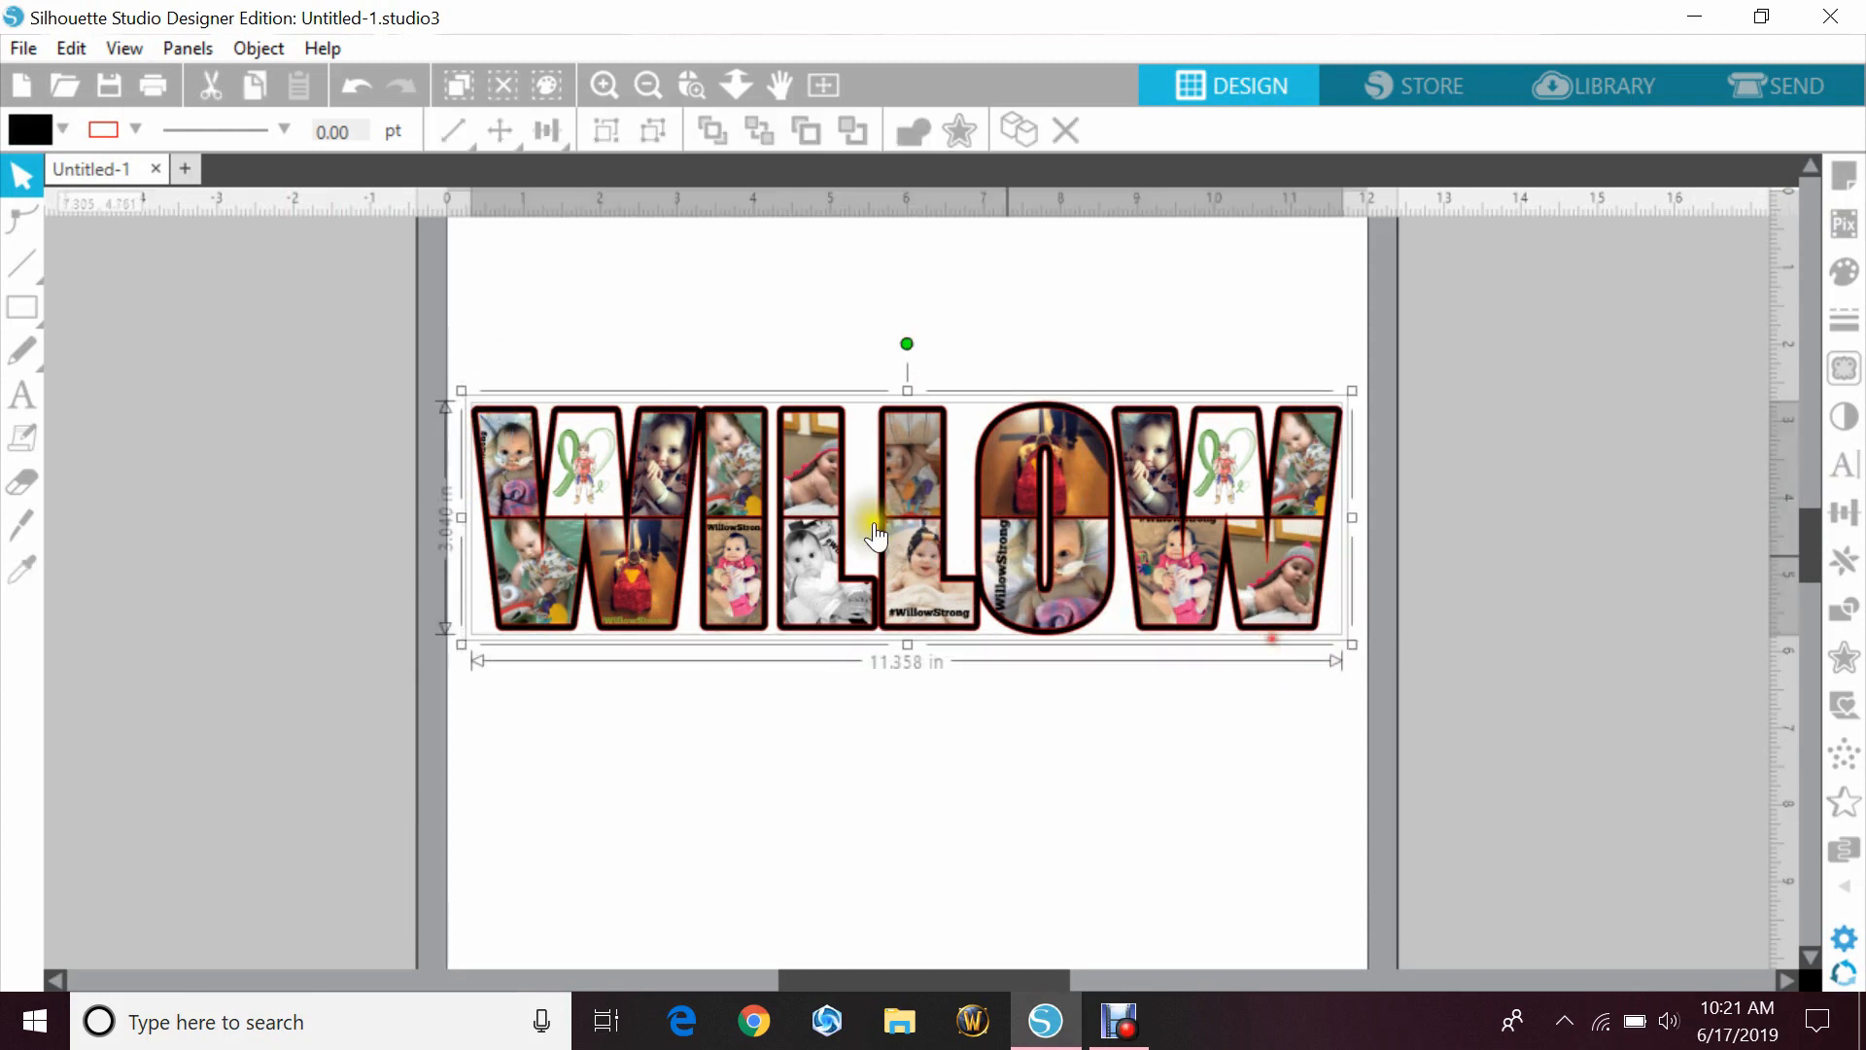
left_click(138, 132)
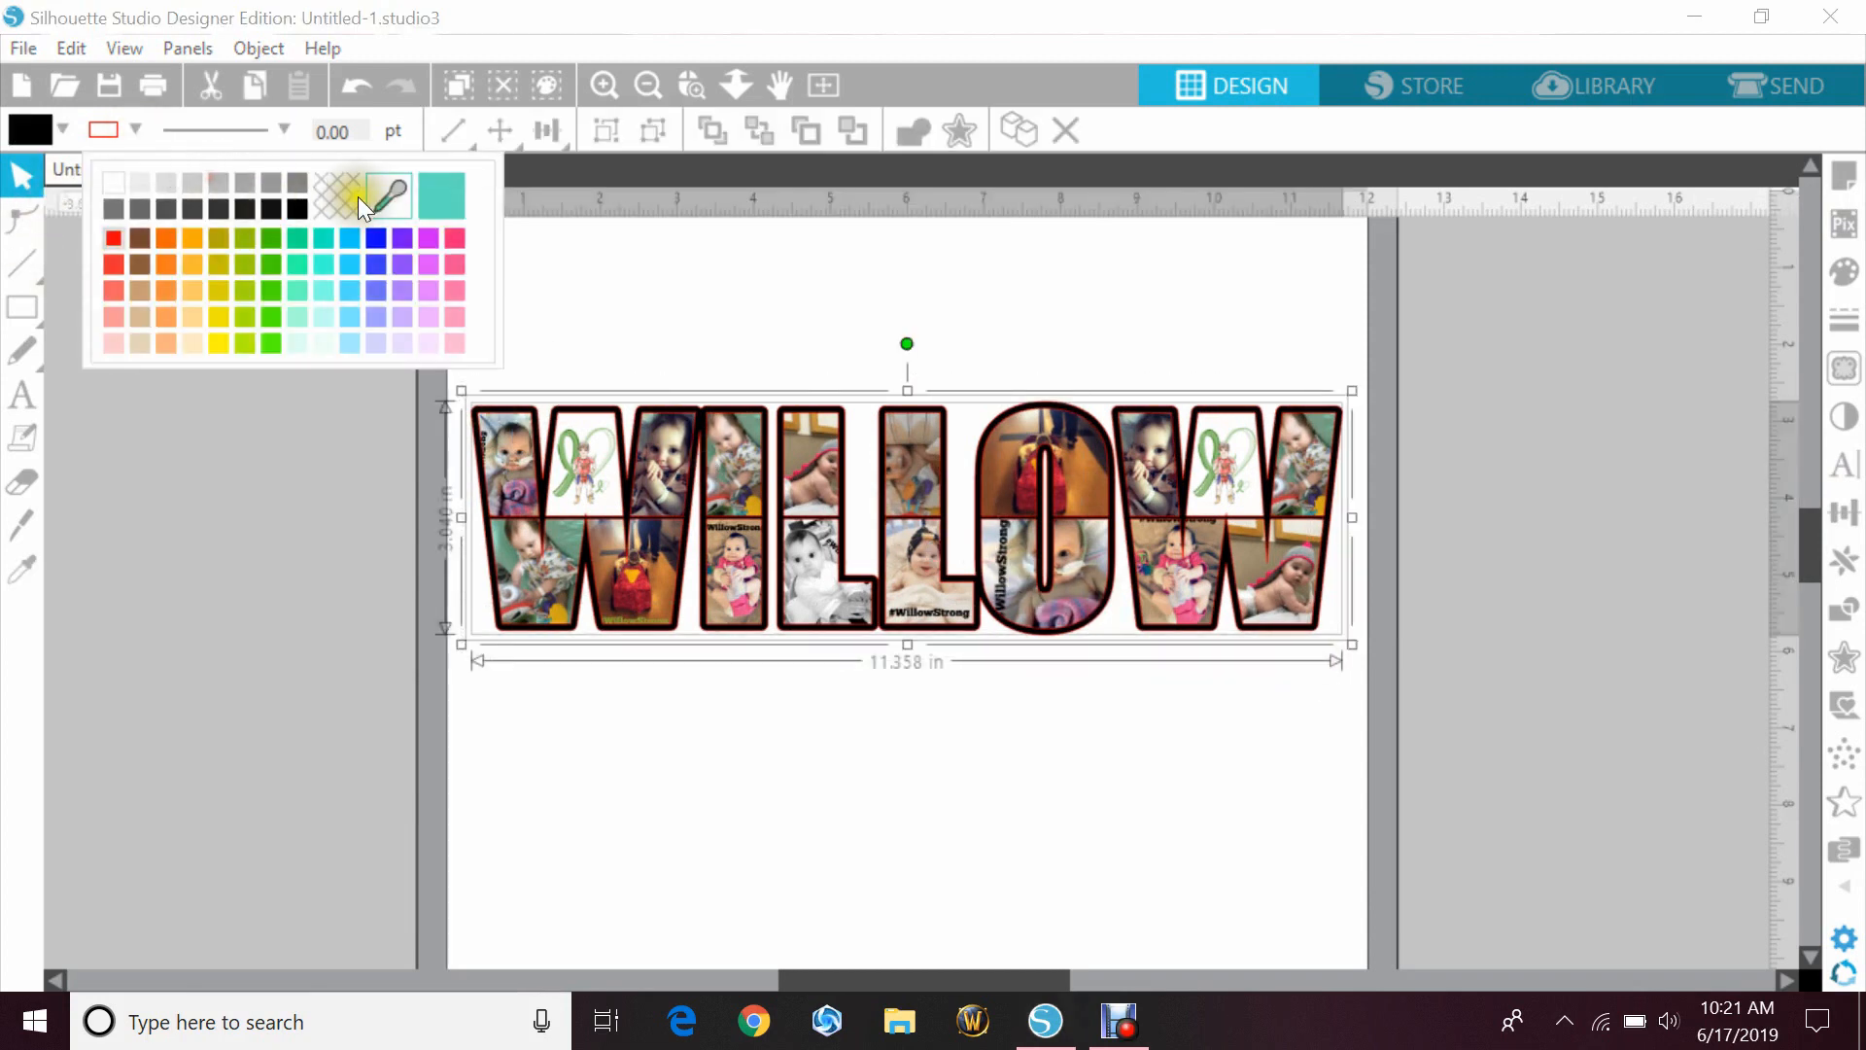
left_click(665, 243)
- Delete the black offset outline from behind the photo-filled WILLOW letters
left_click(690, 86)
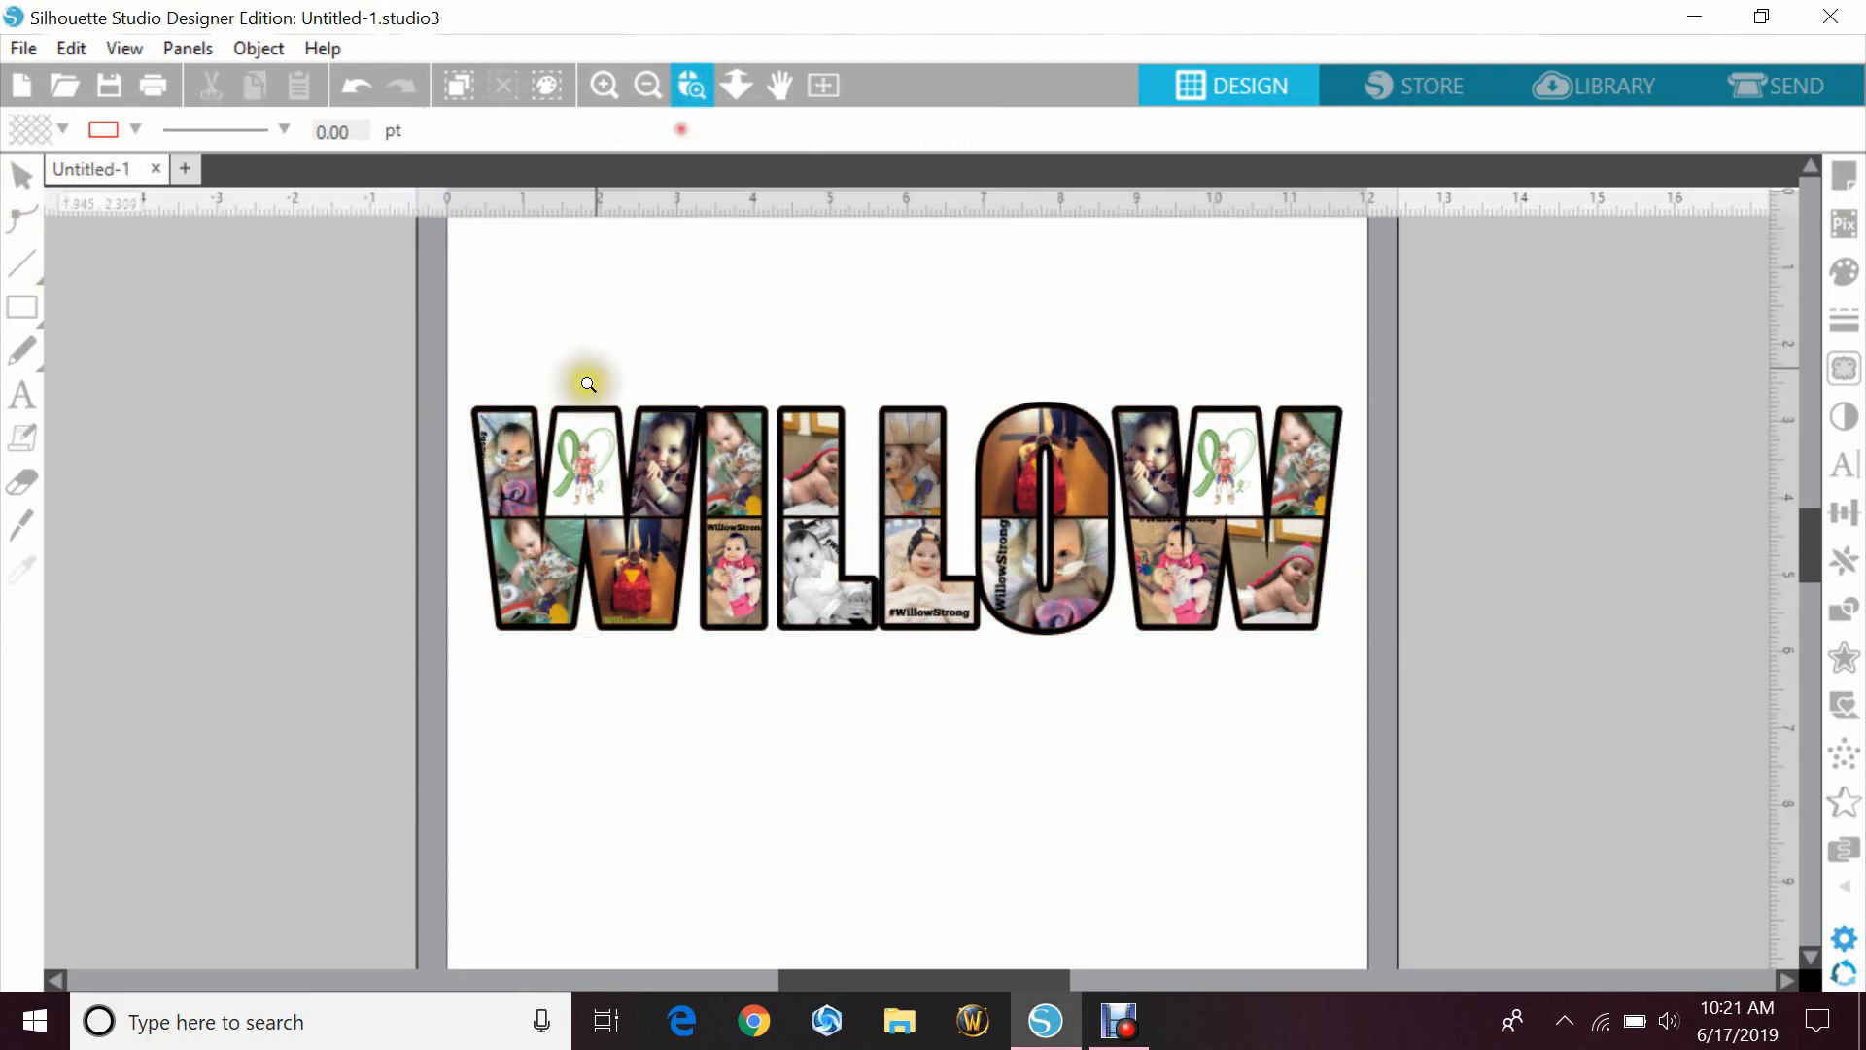
left_click_drag(428, 316, 1354, 680)
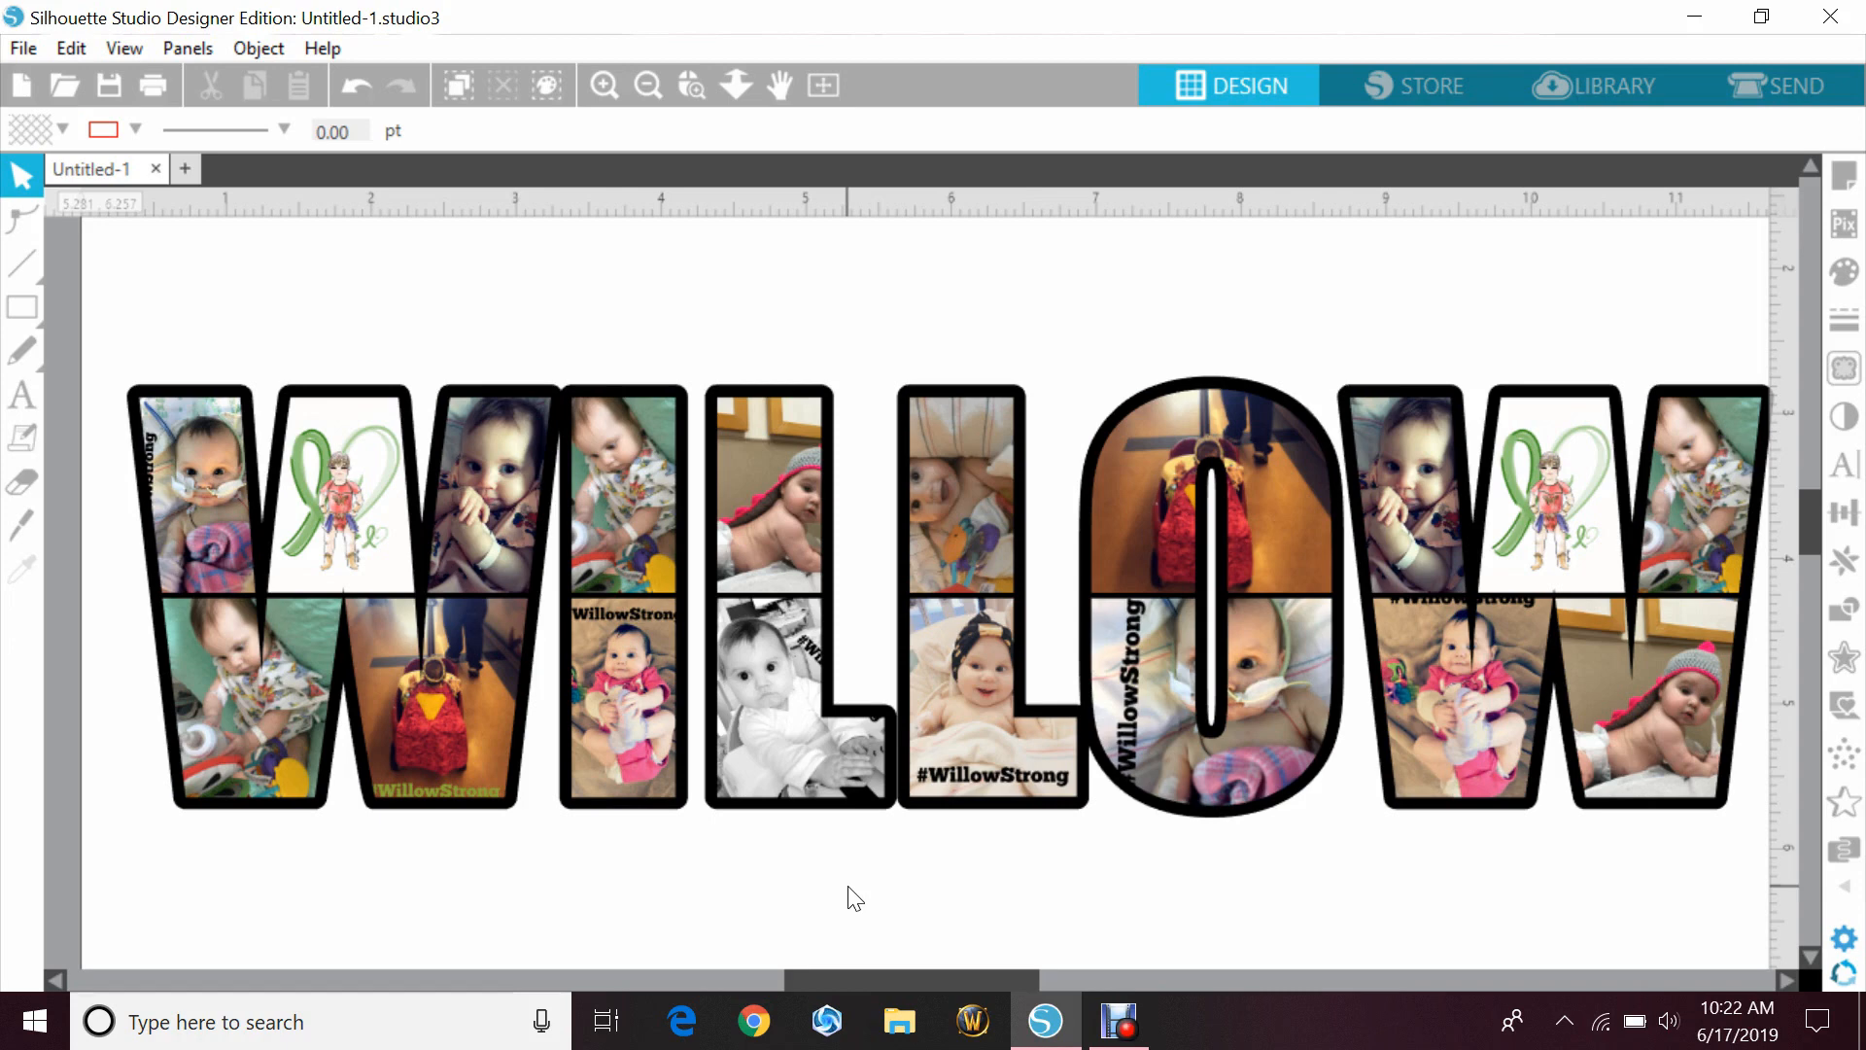
left_click(890, 814)
key("Delete")
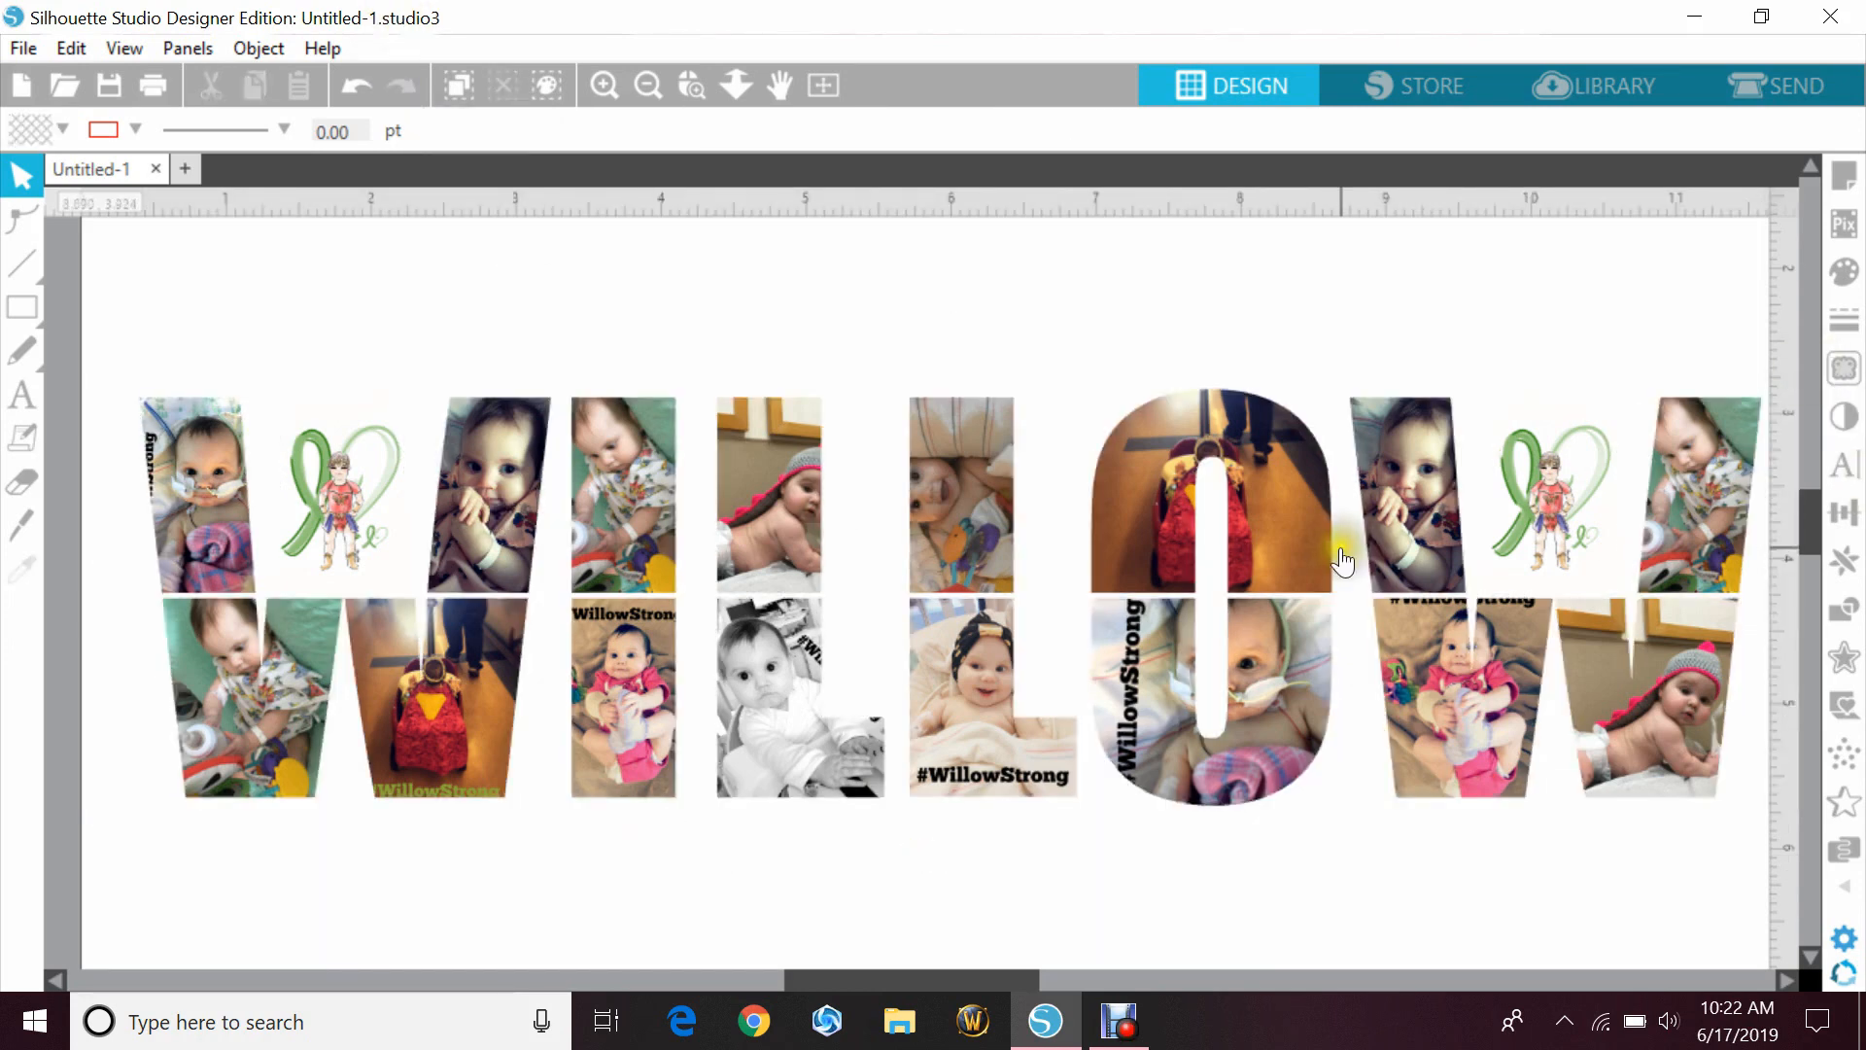
- Set the line colour of the photo-filled WILLOW letters to grey
left_click_drag(91, 324, 597, 610)
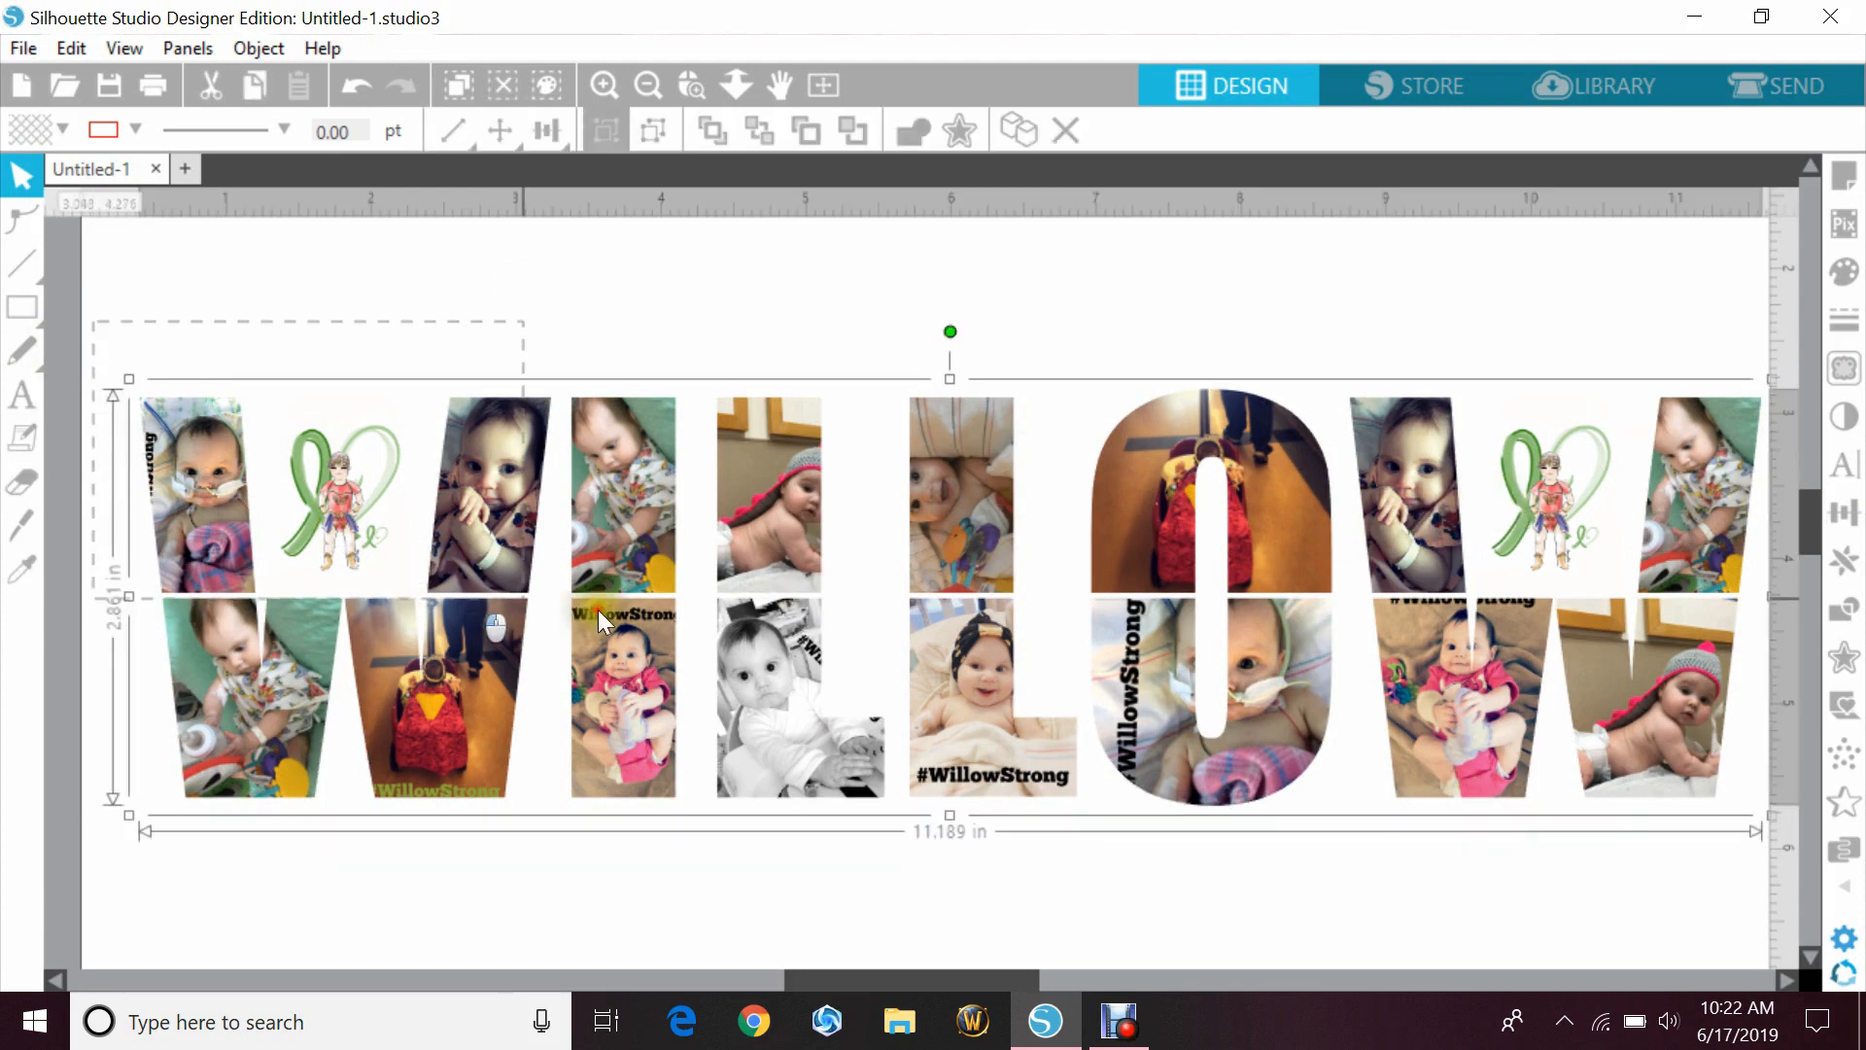
left_click(136, 129)
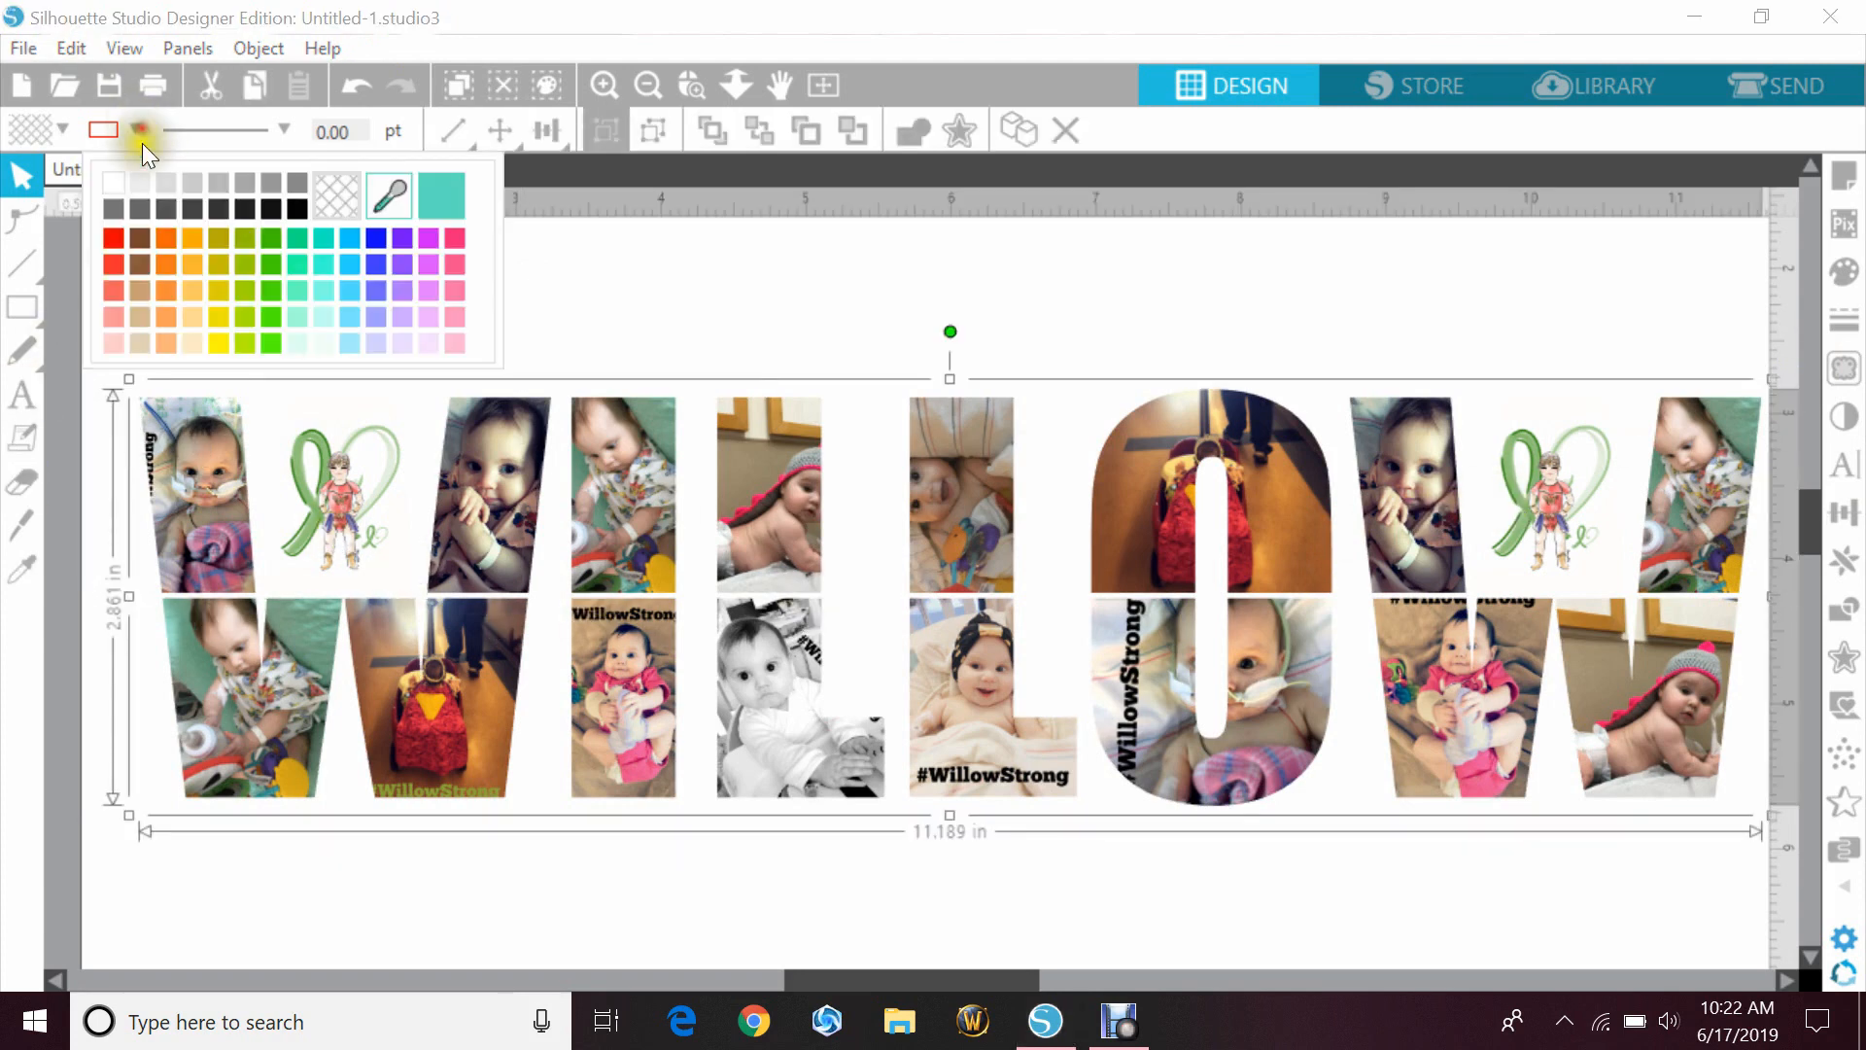
left_click(286, 183)
left_click(685, 299)
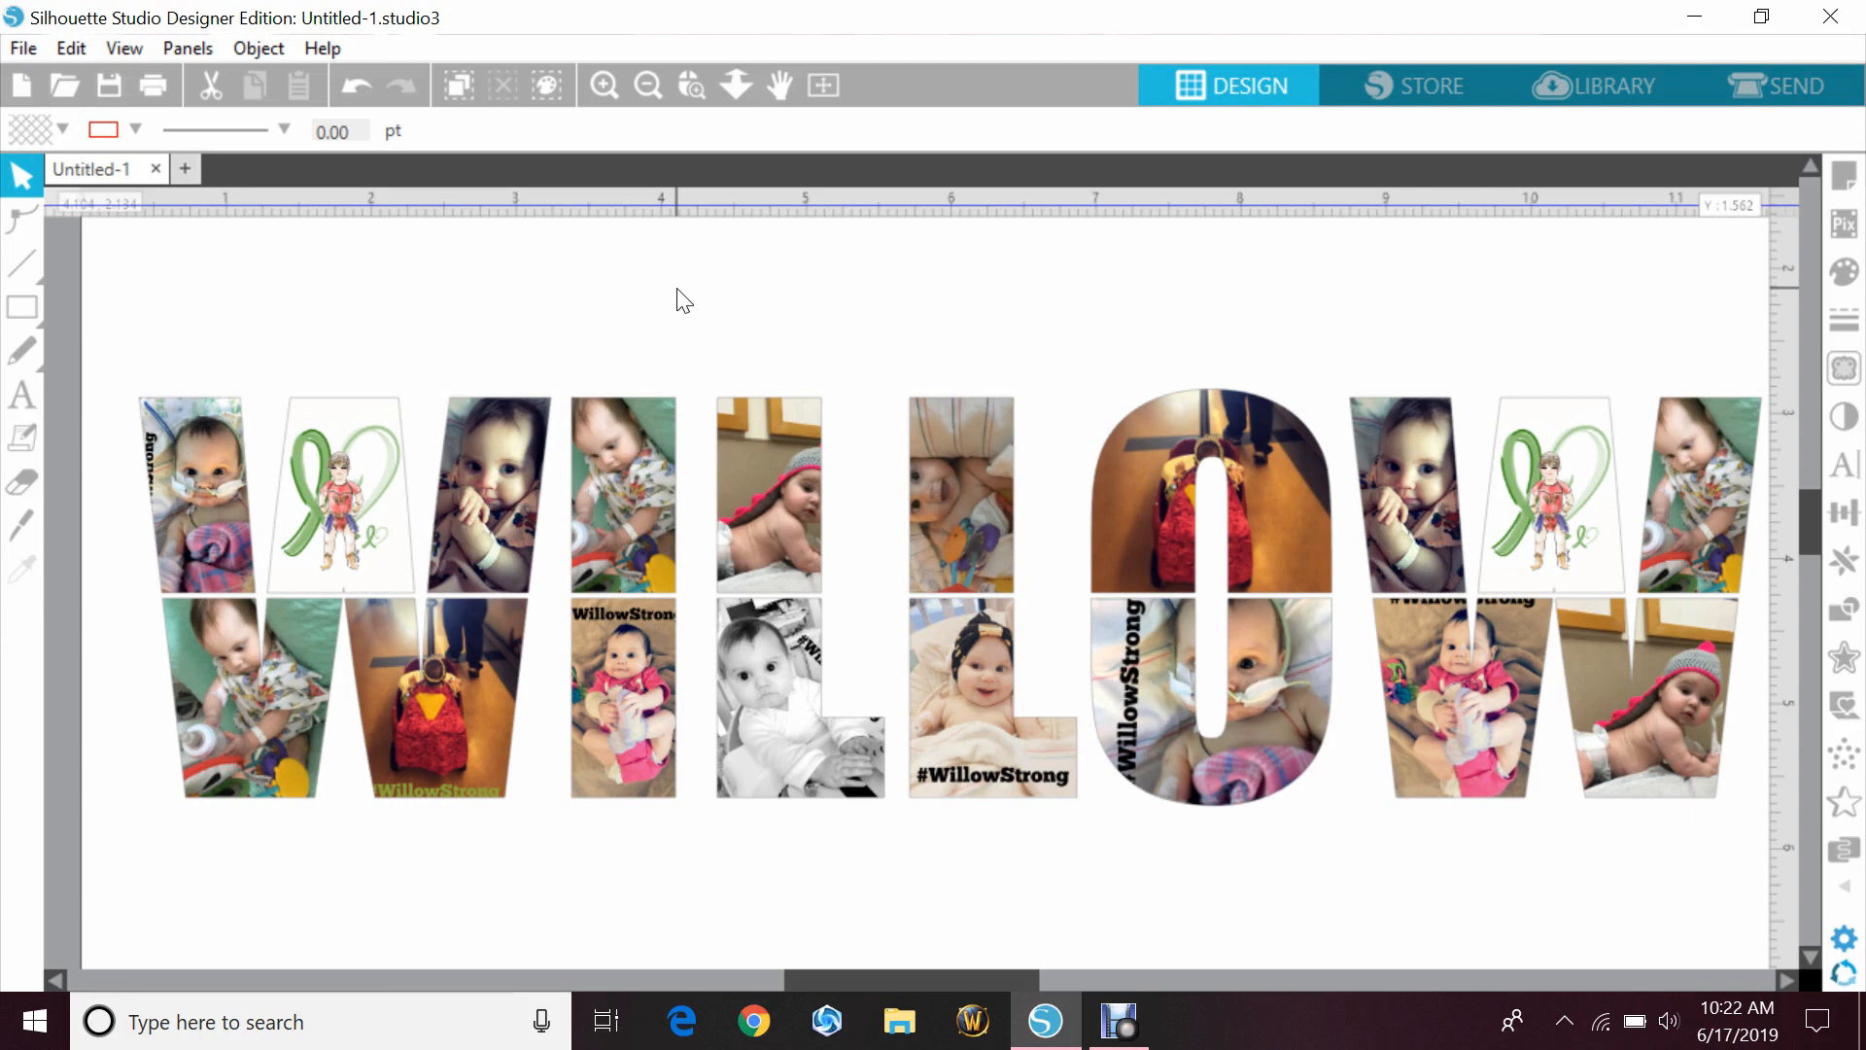